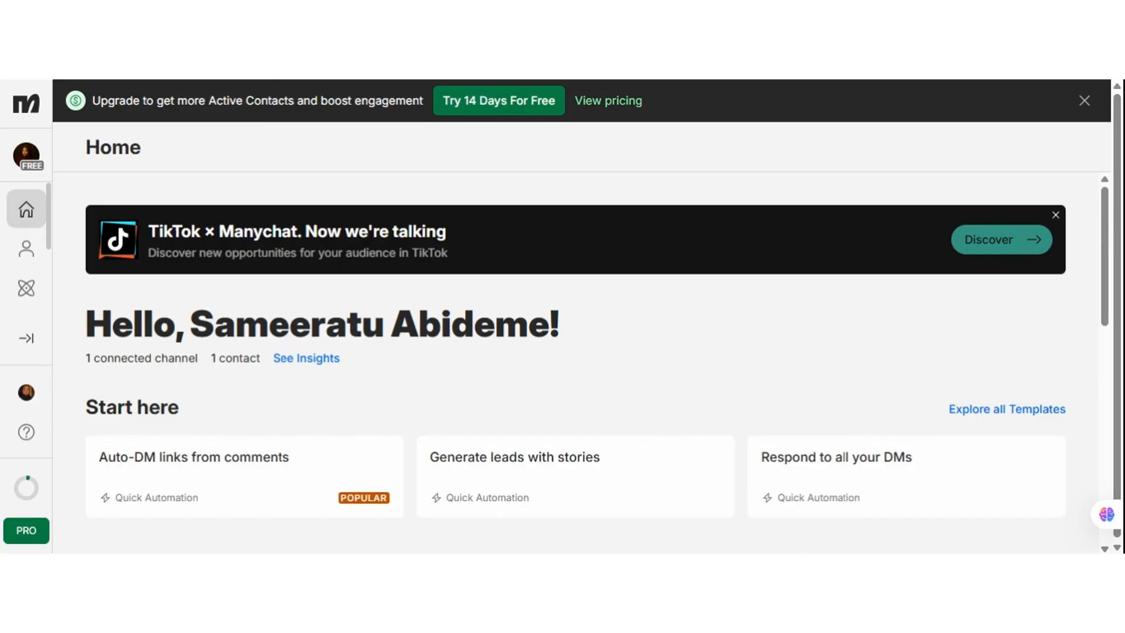
- Create a new automation from scratch, starting with a blank canvas
click(27, 299)
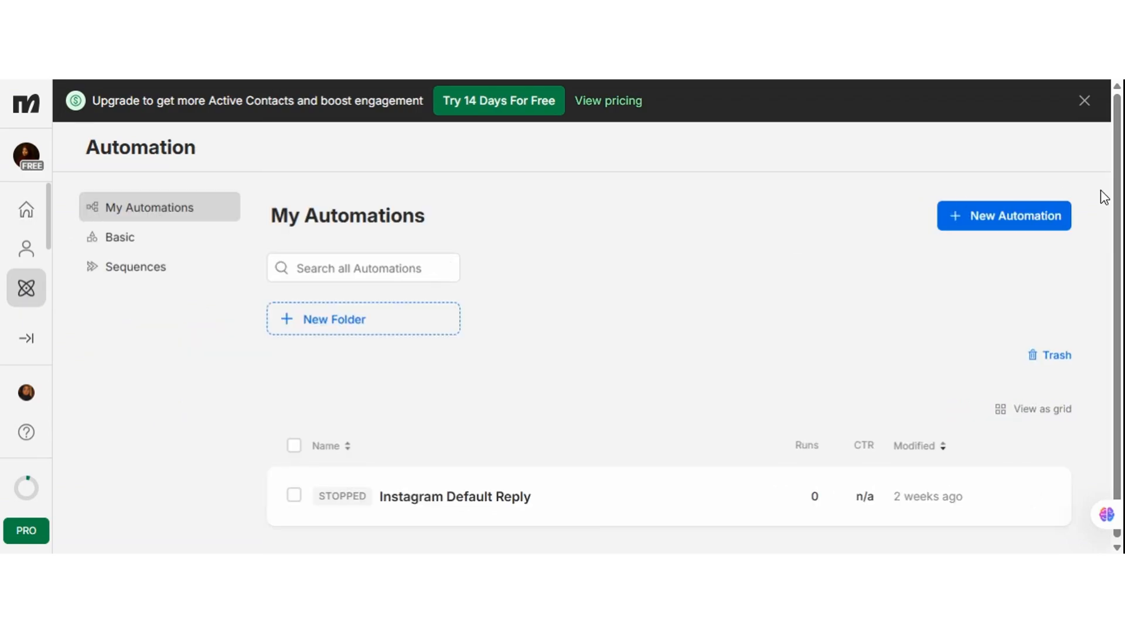
click(987, 224)
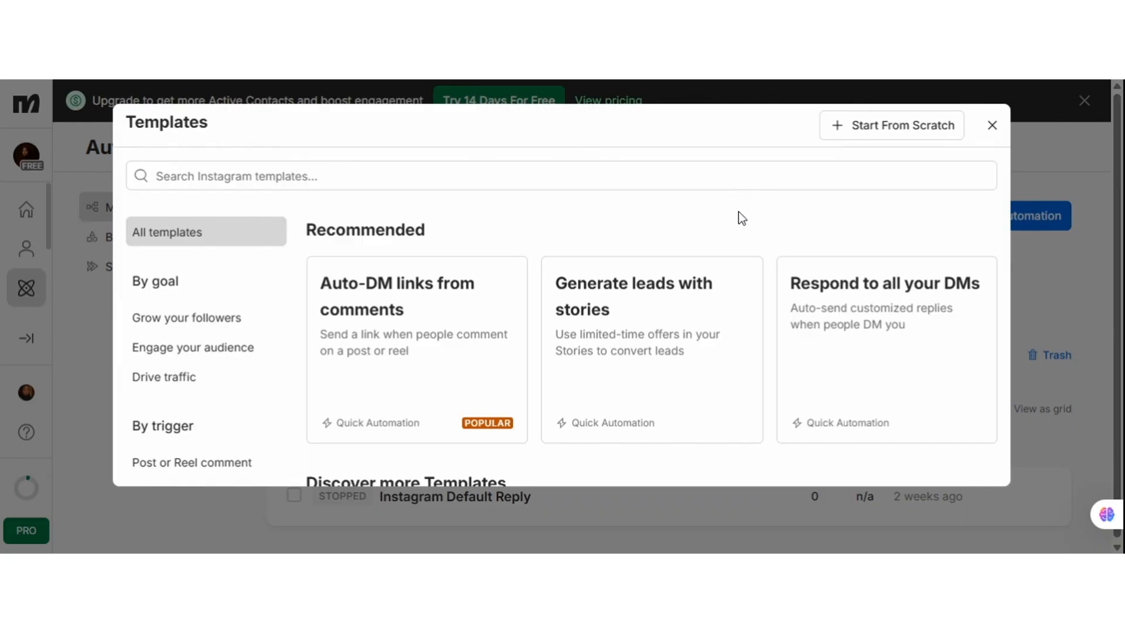
click(905, 135)
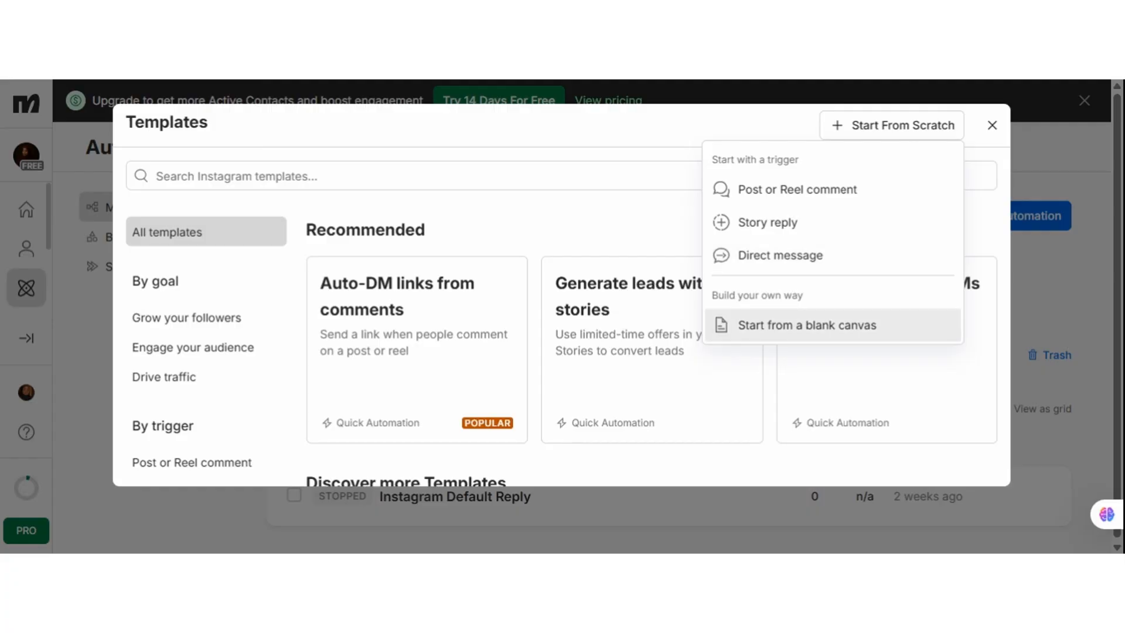
click(761, 331)
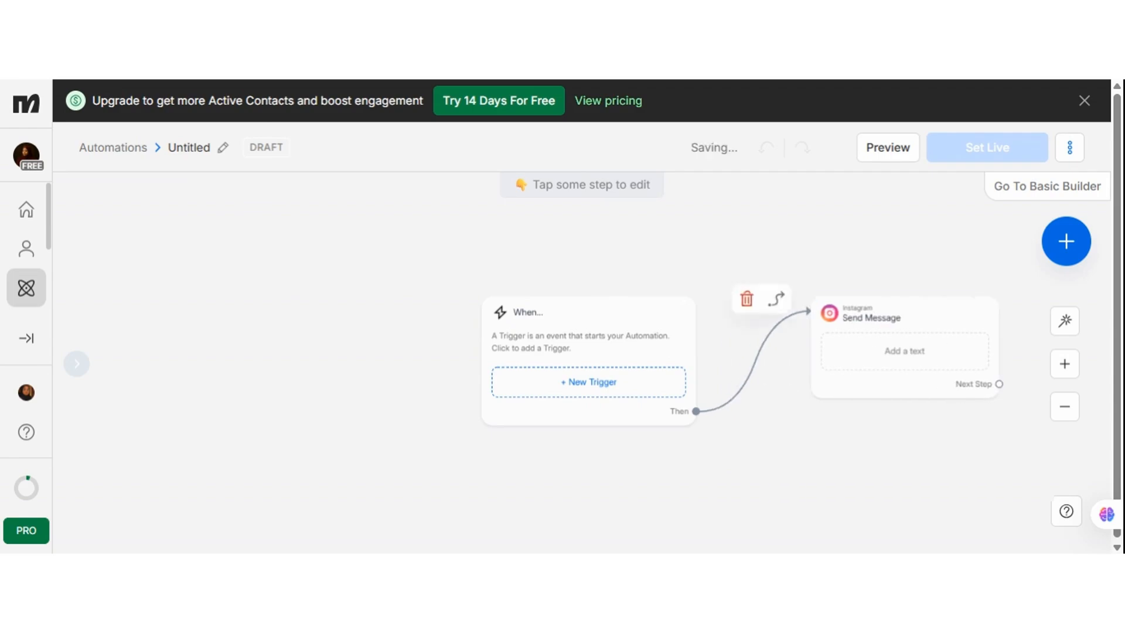
- Give the automation an Instagram "User sends a message" trigger that detects specific words in a message
drag(729, 258, 563, 270)
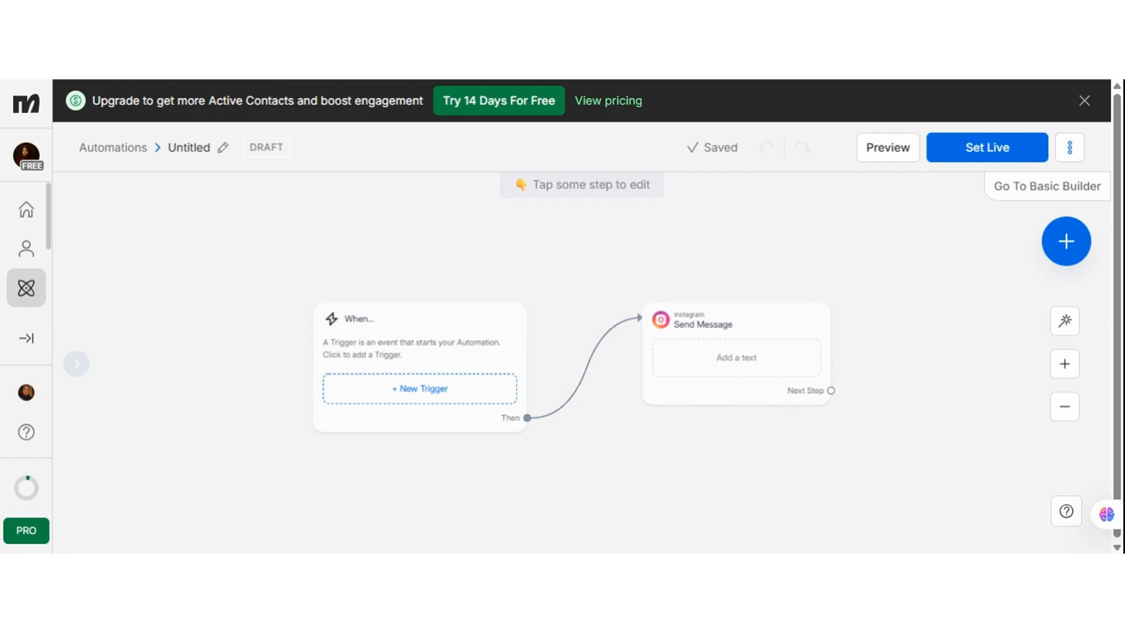
click(421, 400)
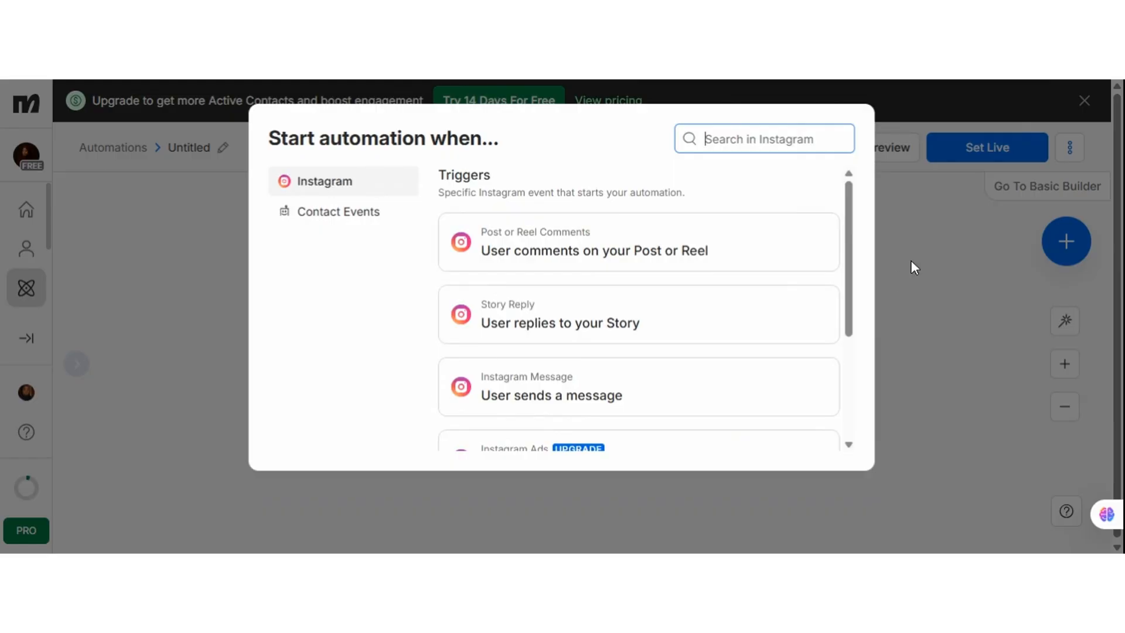
drag(853, 228, 854, 284)
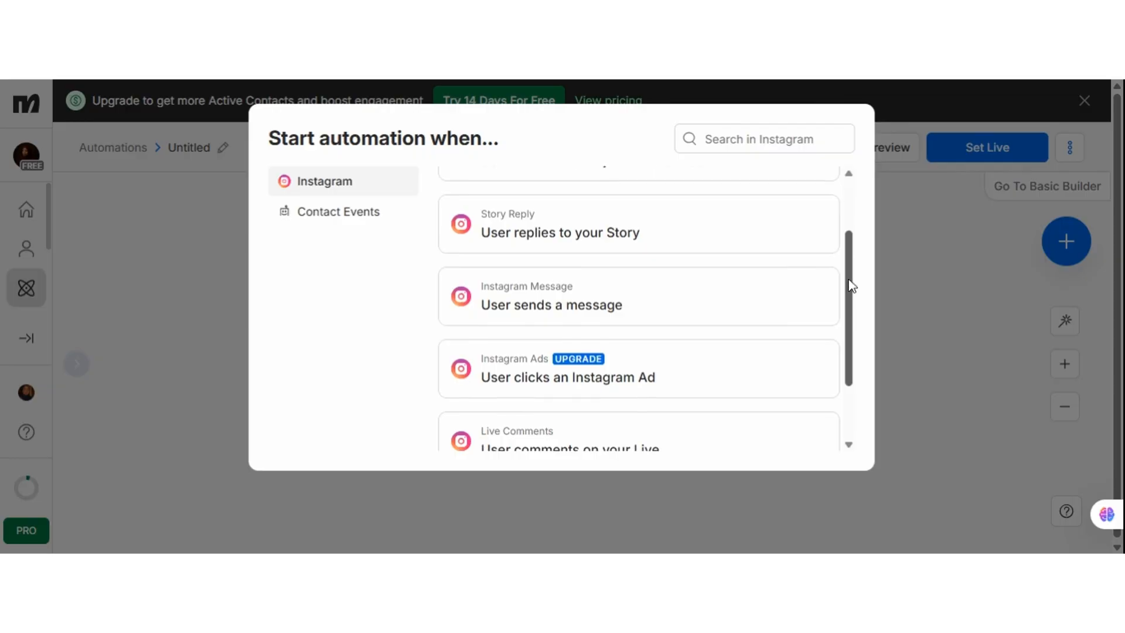
click(671, 296)
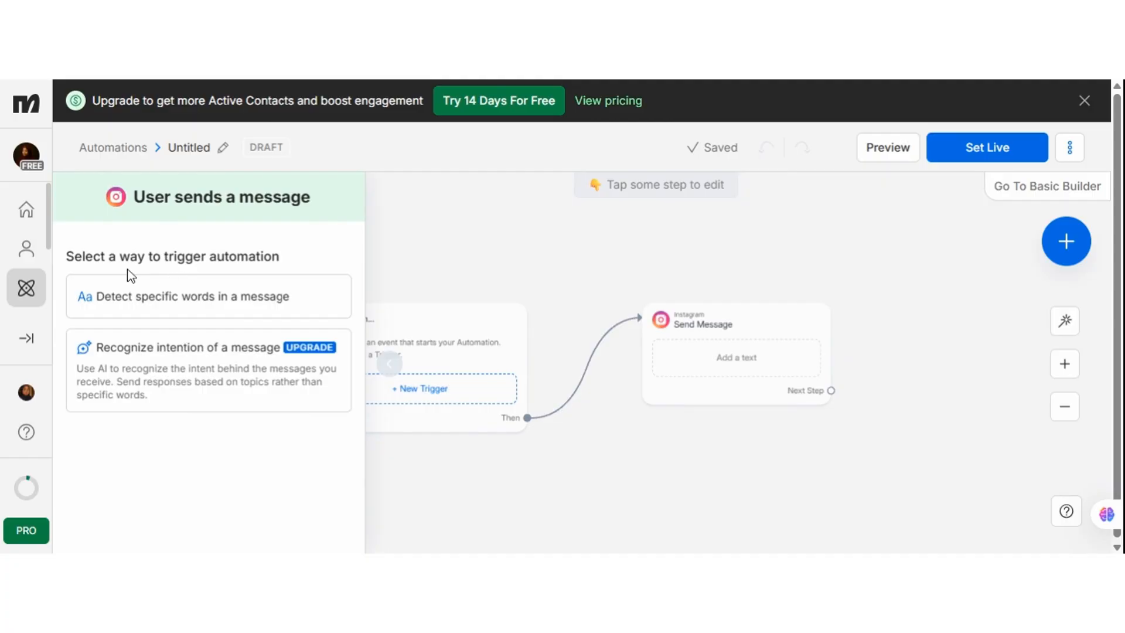
click(236, 304)
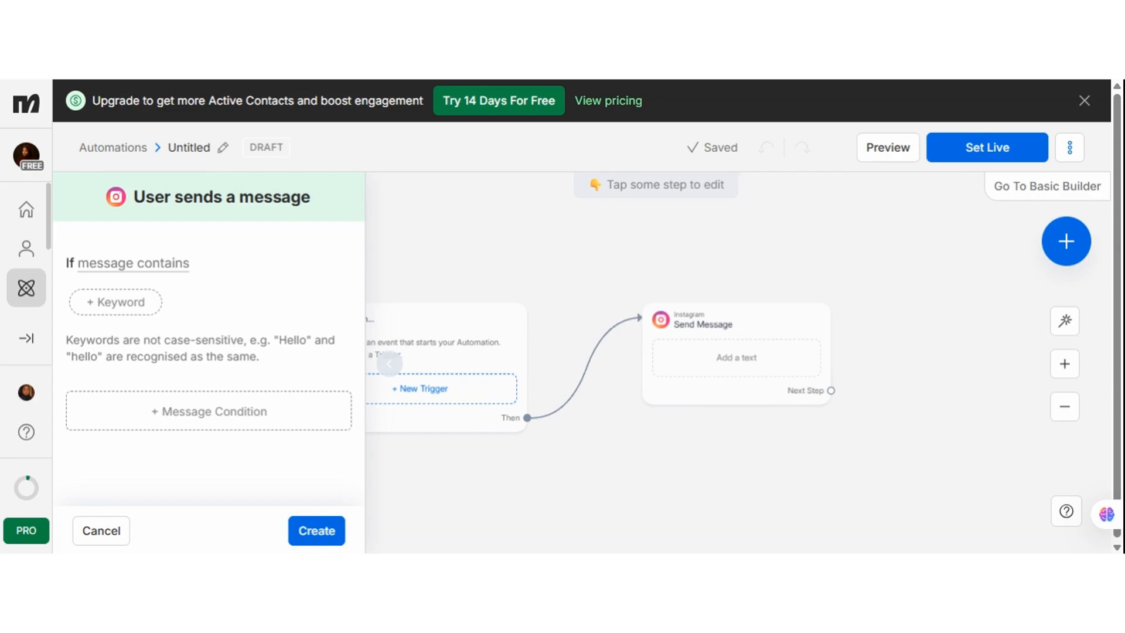
- Add the keywords "hello", "hi", "booking" and "appointment" to the trigger's message condition
click(100, 306)
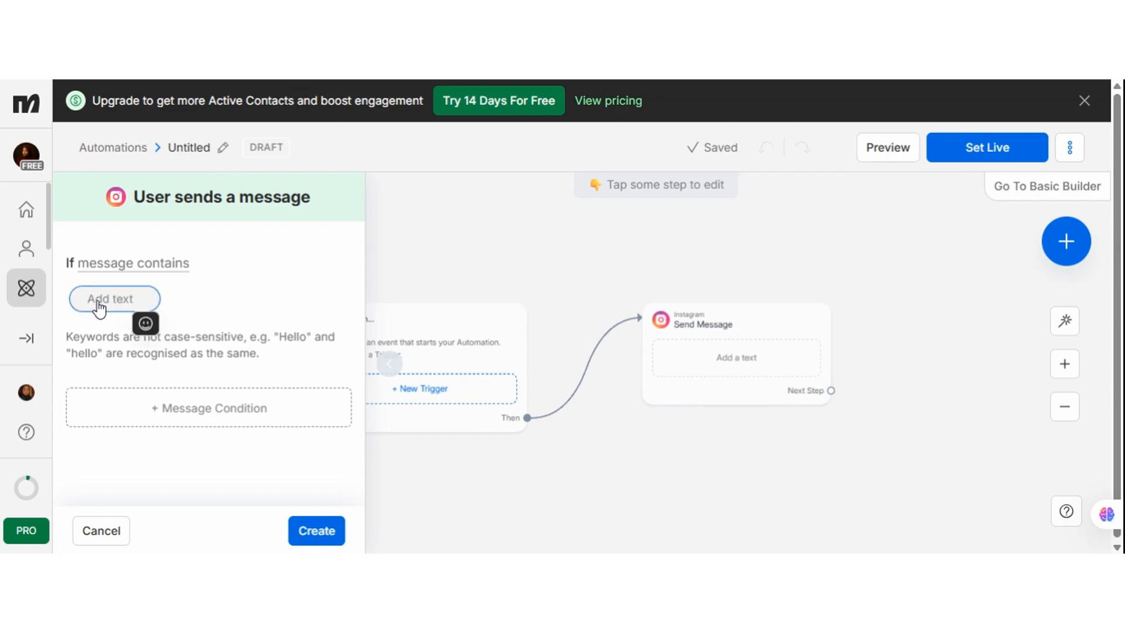
text(hello)
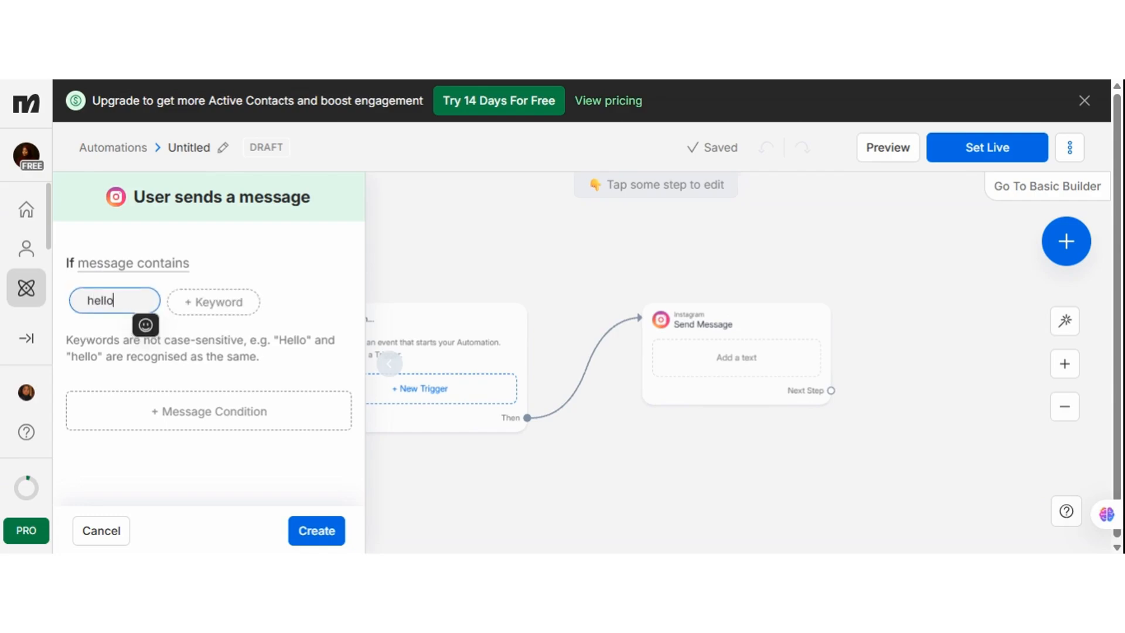
click(206, 299)
text(hi)
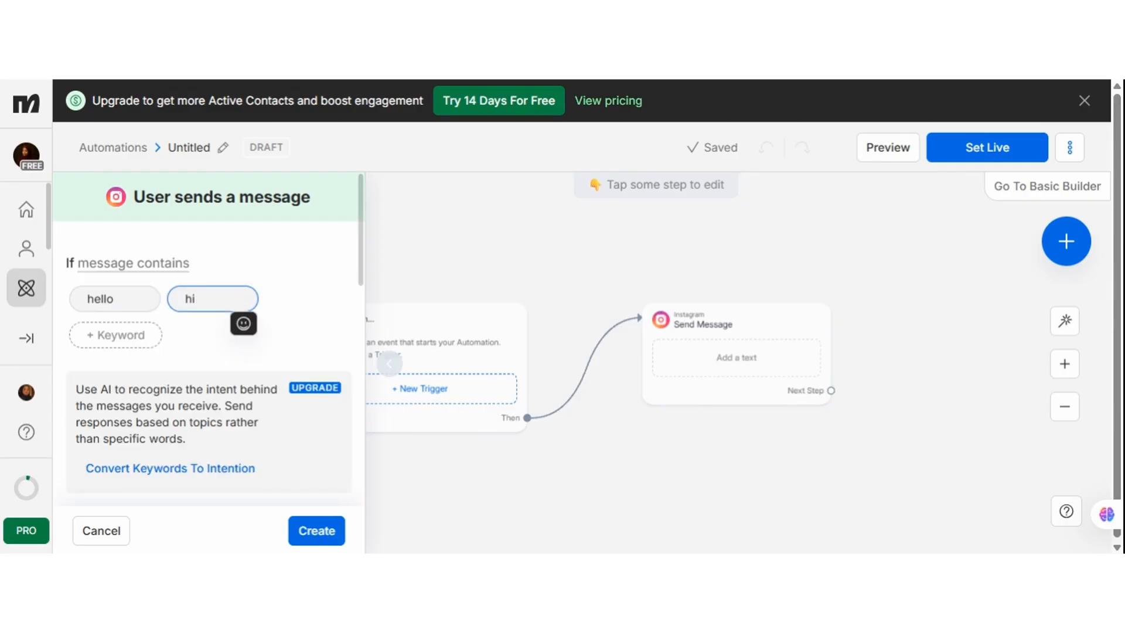
click(111, 351)
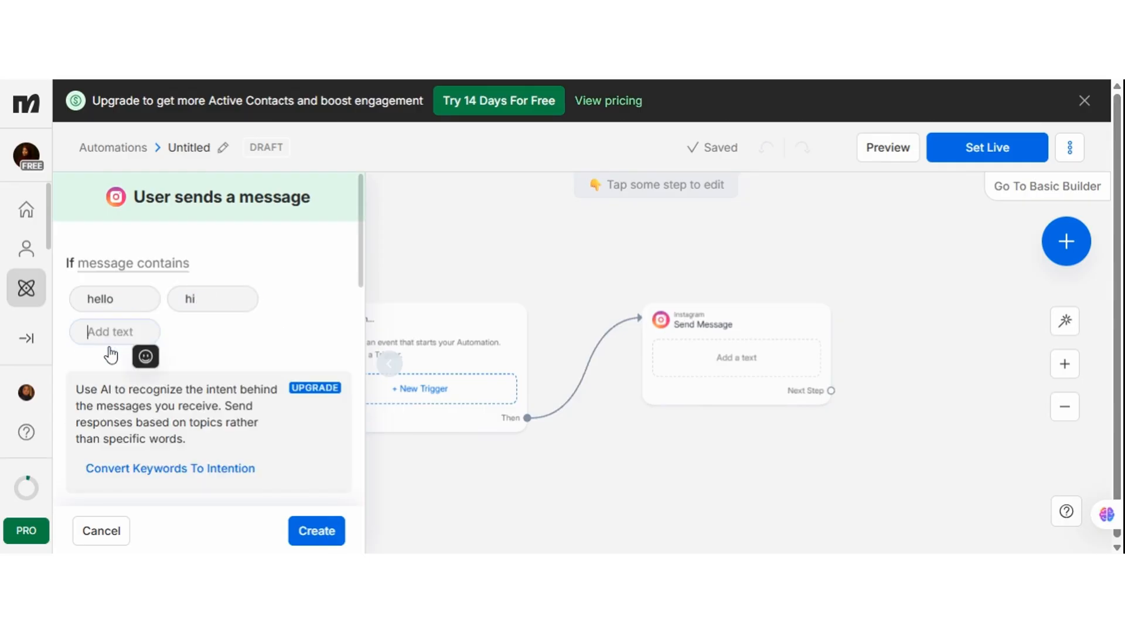
text(bookin)
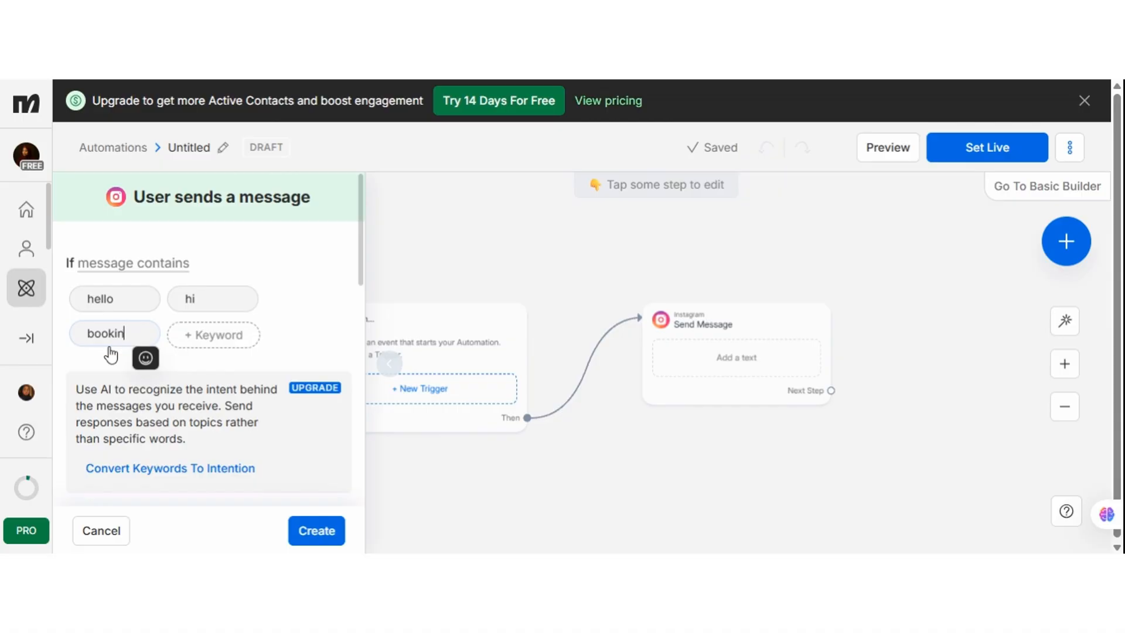
text(g)
click(222, 346)
text(appo)
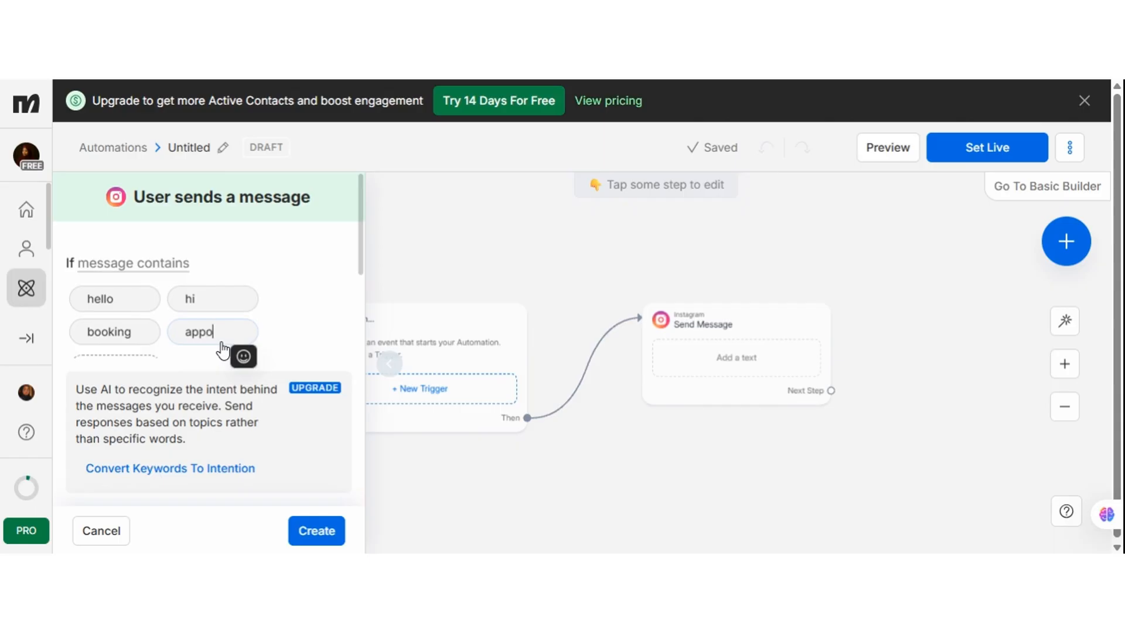
text(intment)
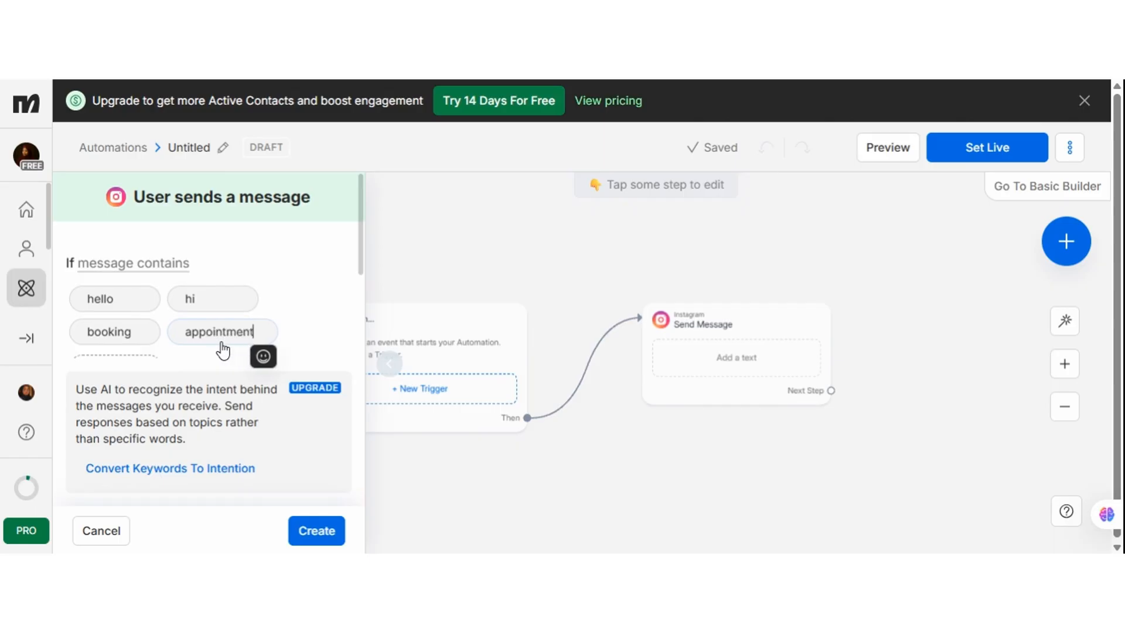
- Add the keywords "braids" and "hair" to the message condition and create the trigger
key(Return)
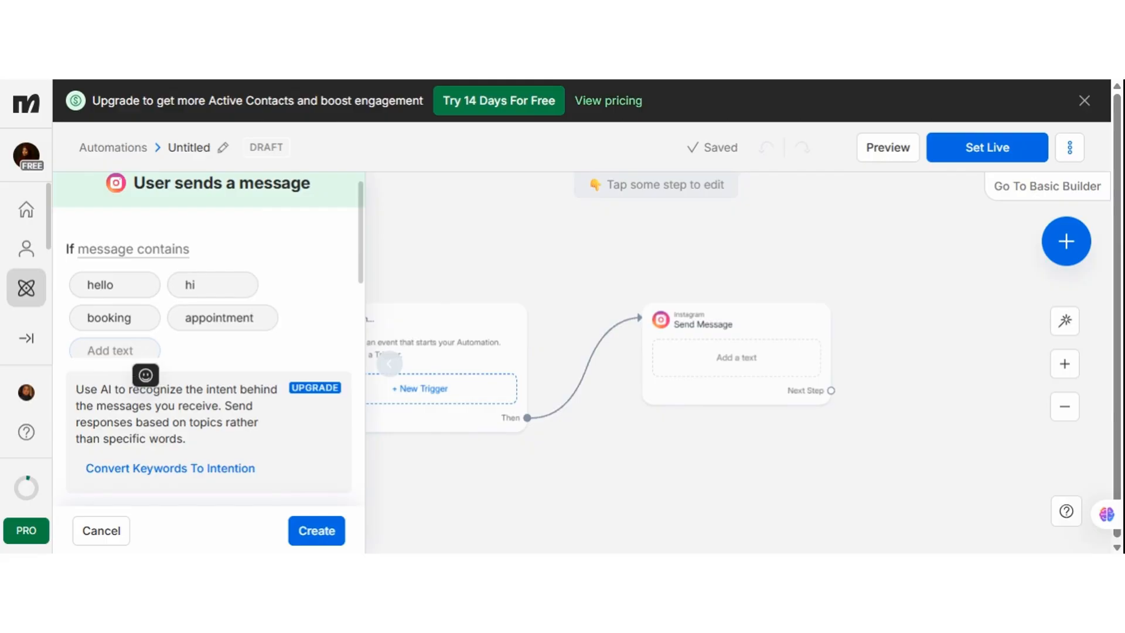
text(h)
key(BackSpace)
text(br)
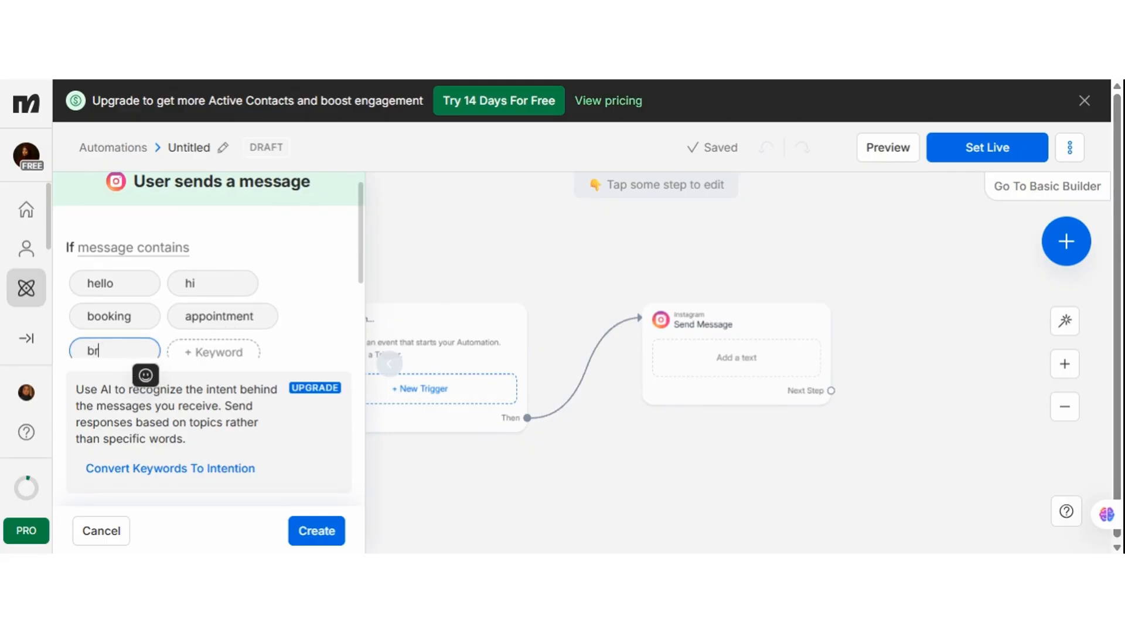
text(aids)
click(354, 319)
drag(359, 311, 363, 272)
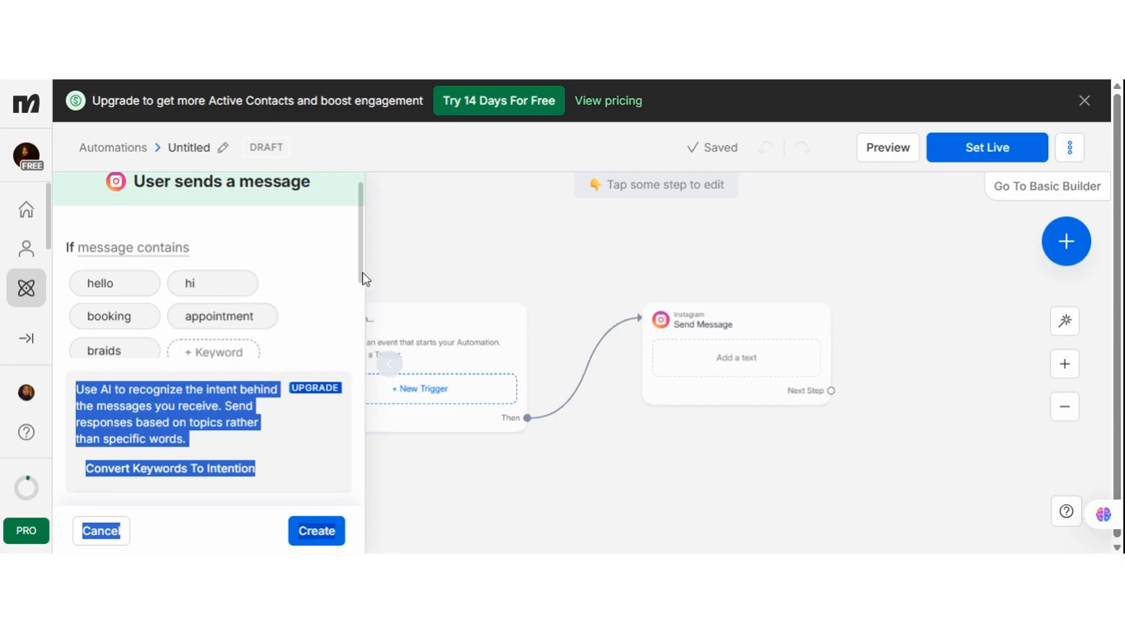
click(359, 334)
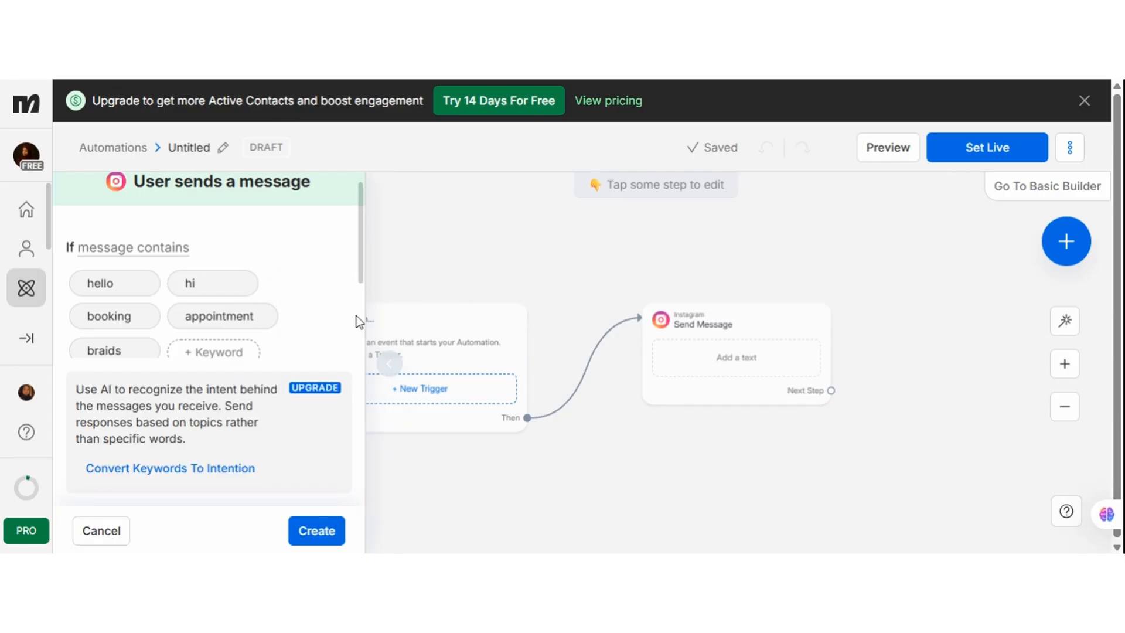
click(235, 350)
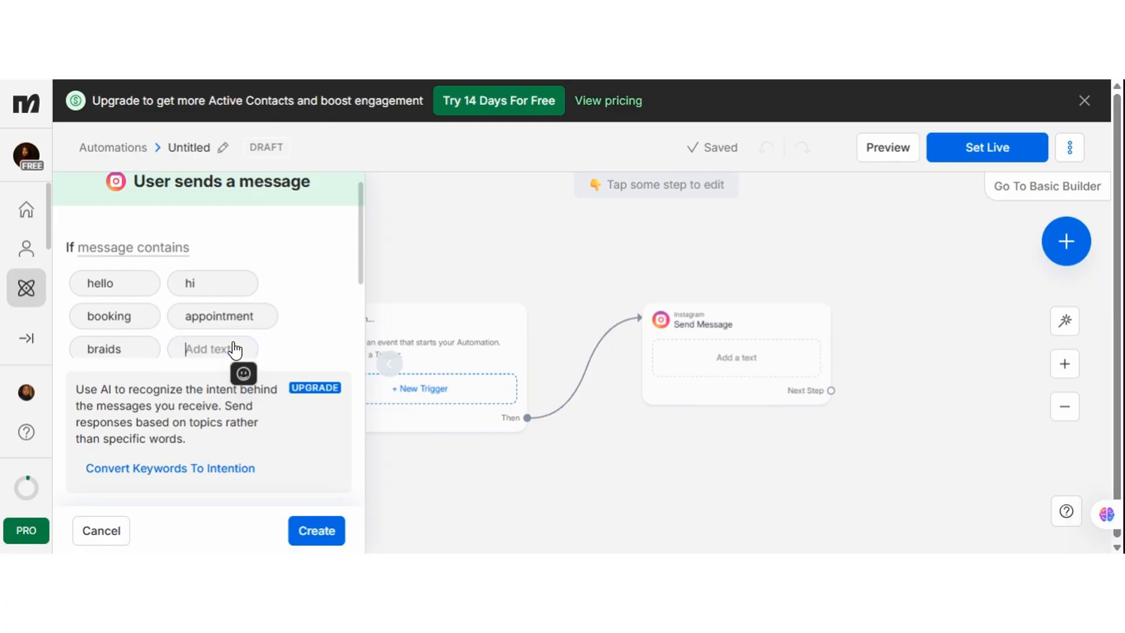
text(hair)
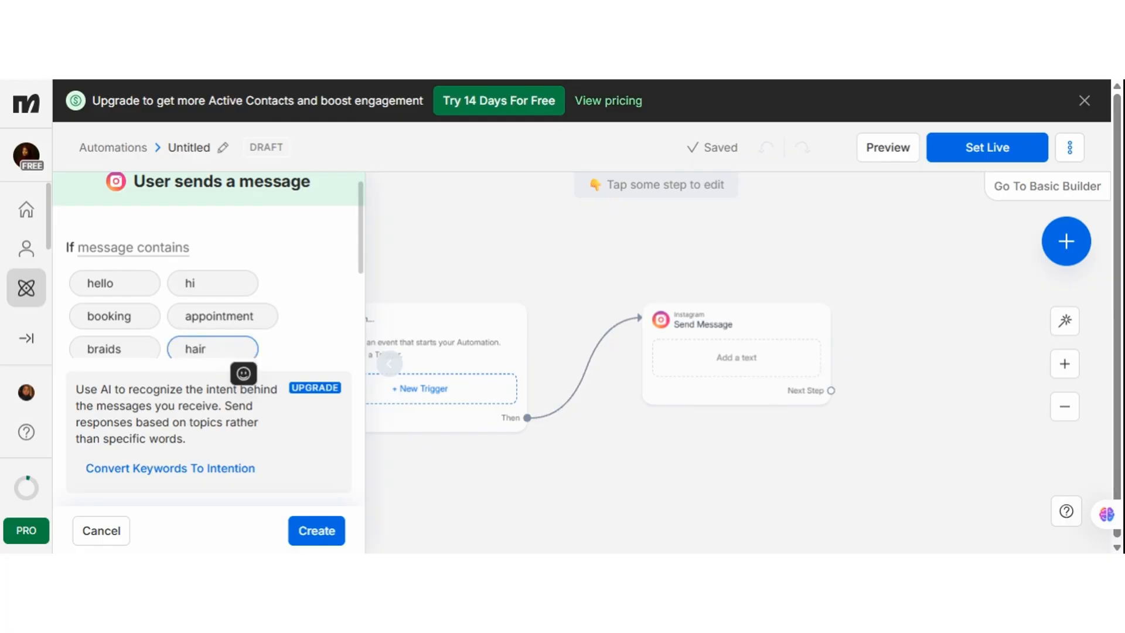
click(313, 342)
click(321, 523)
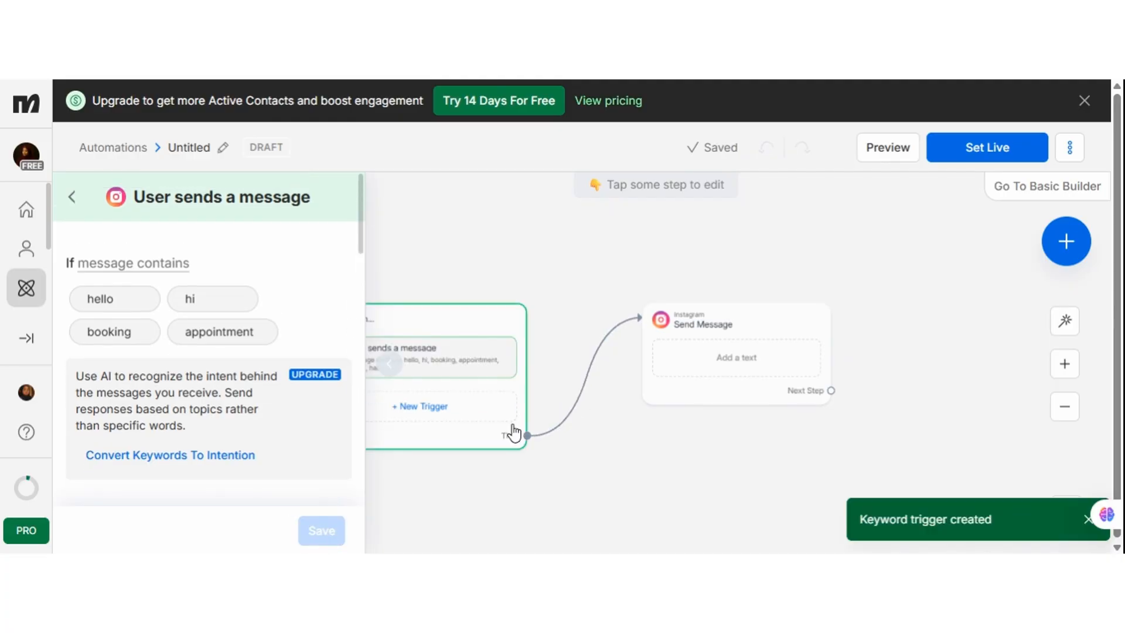
- Set the Send Message step's text to "👋 Welcome to Glam Hair Studio! Ready to book your next appointment? Choose an option:", without a trailing empty line
click(510, 443)
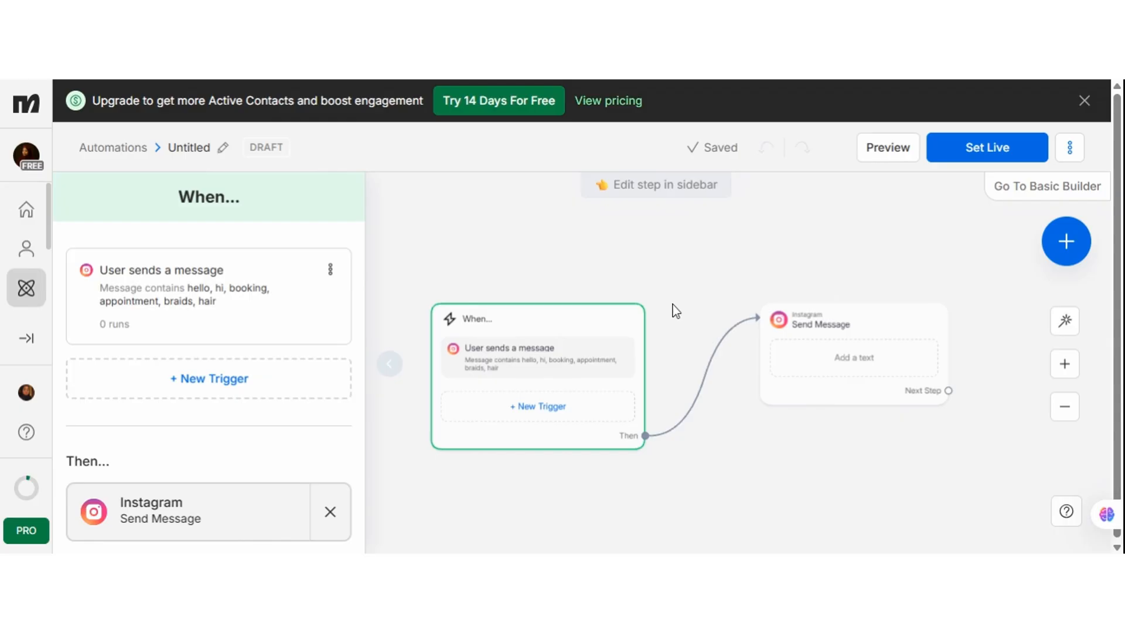
drag(728, 304, 585, 273)
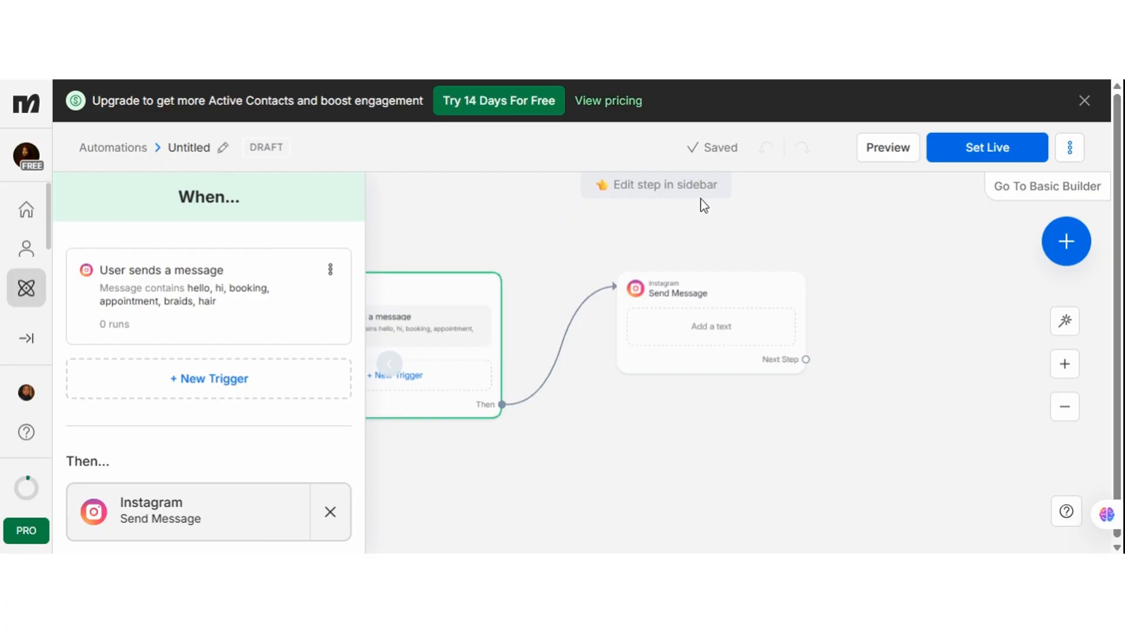
click(686, 298)
click(635, 343)
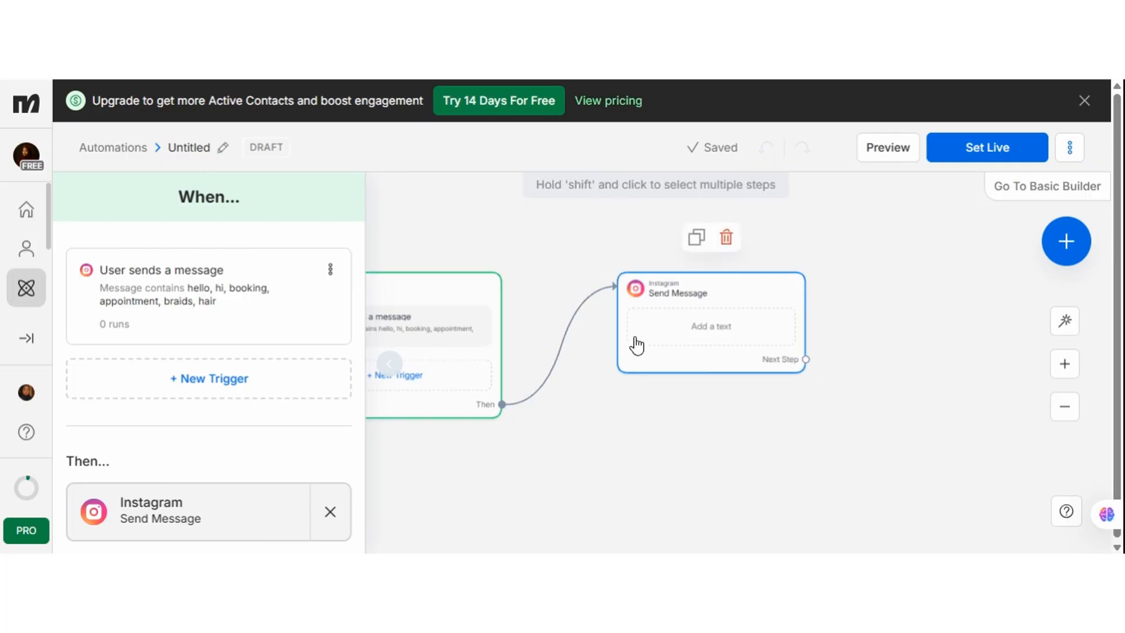
click(660, 329)
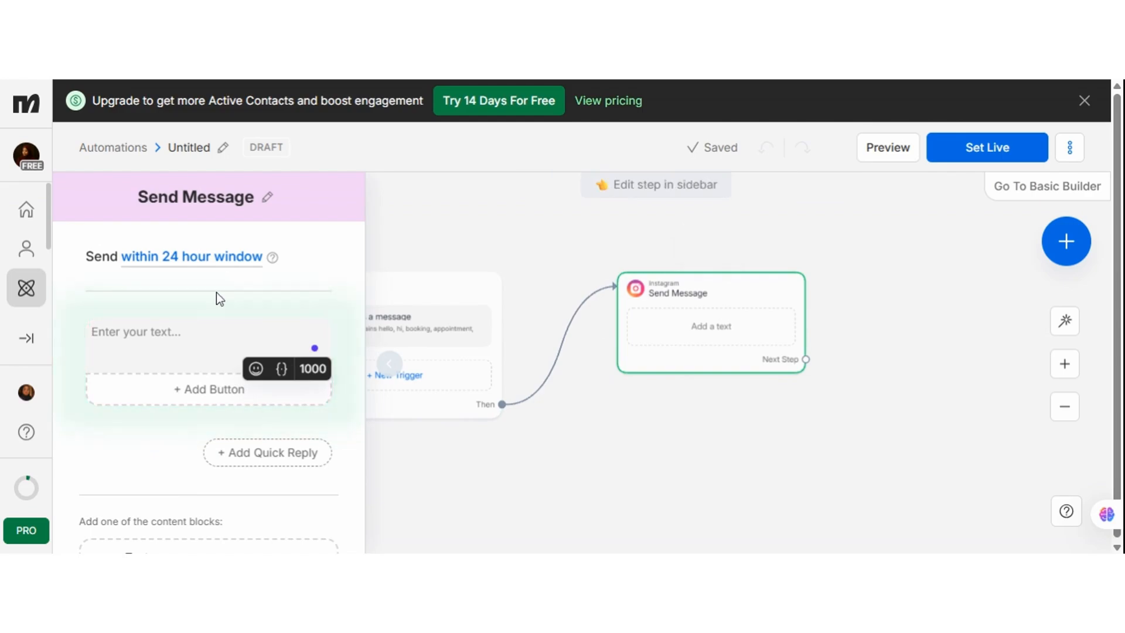
text(👋 Welcome to Glam Hair Studio! Ready to book your next appointment? Choose an option:)
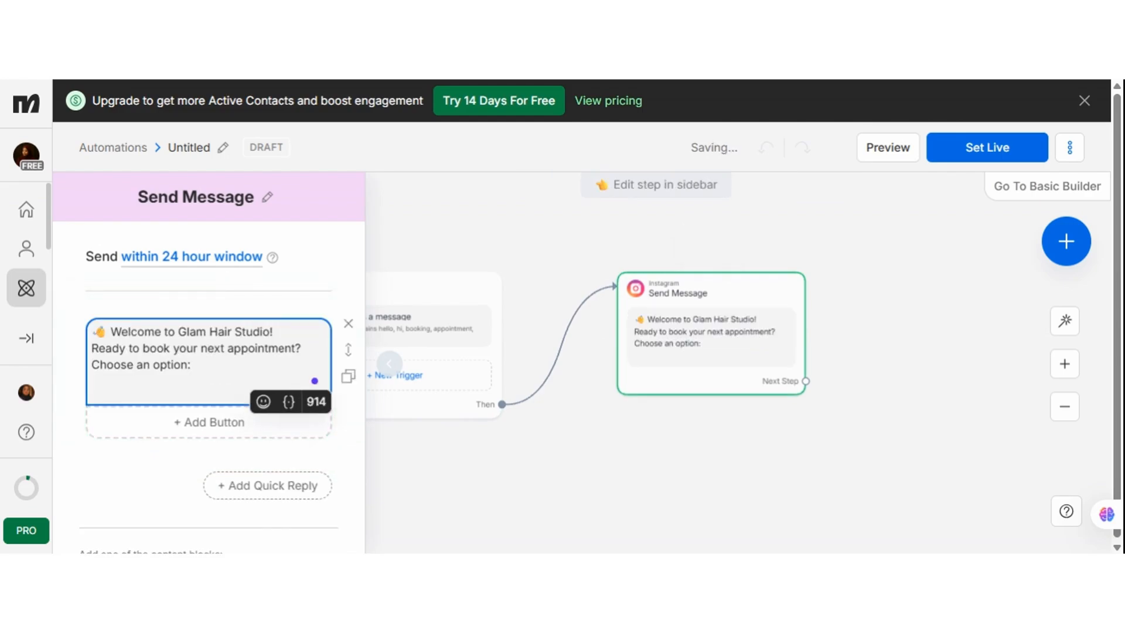
key(BackSpace)
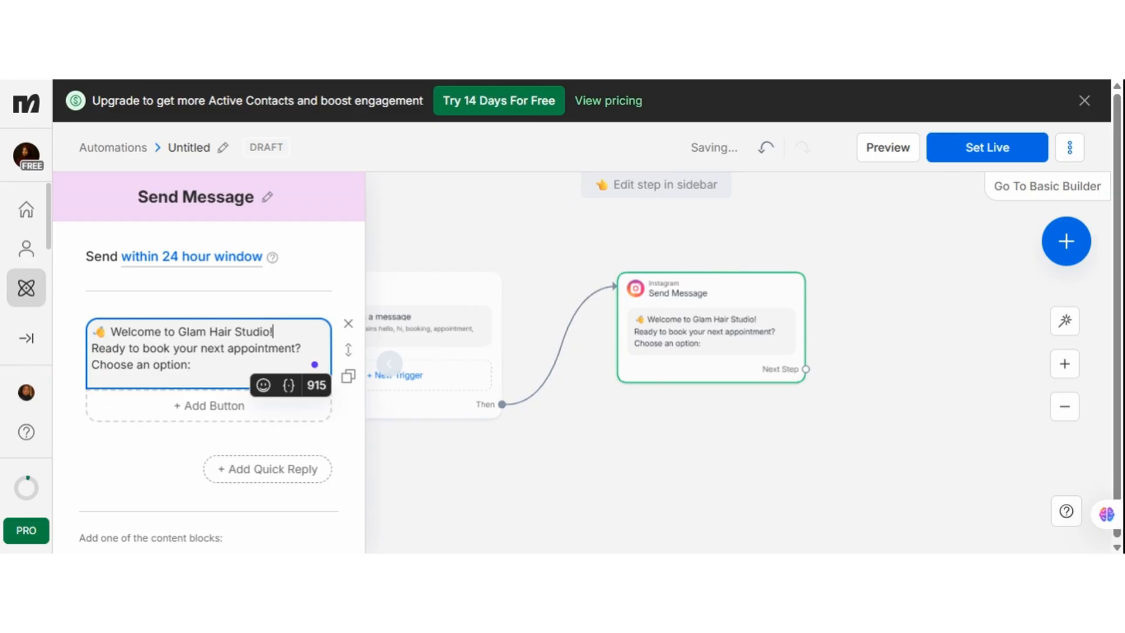
- Insert a blank line after the welcome sentence and another after the appointment question in the message
click(273, 331)
key(Return)
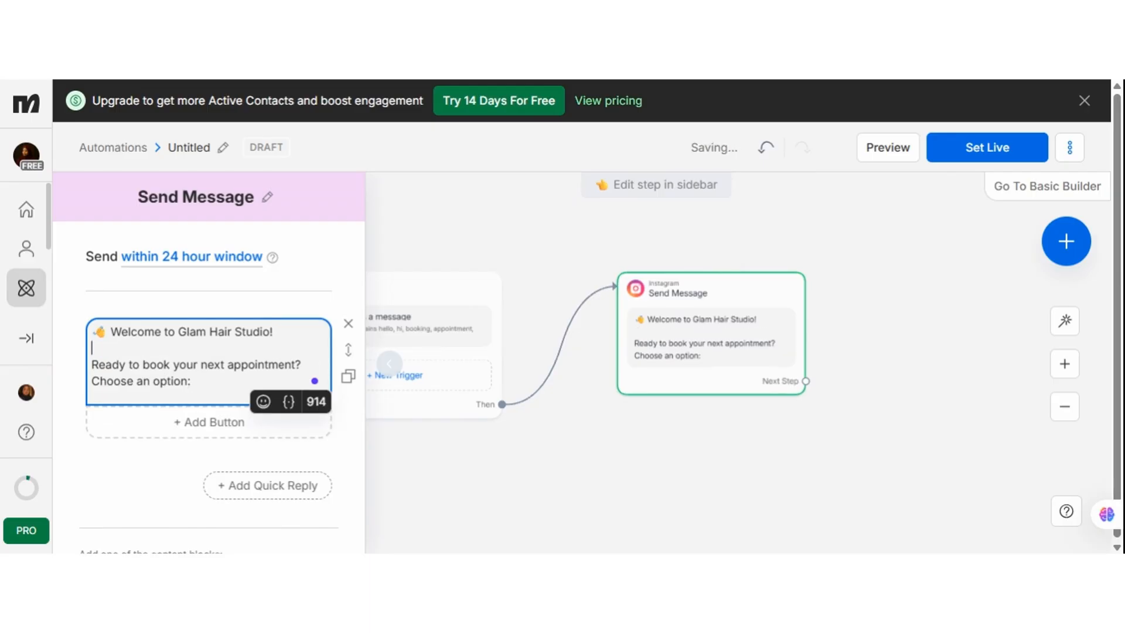
click(301, 364)
key(Return)
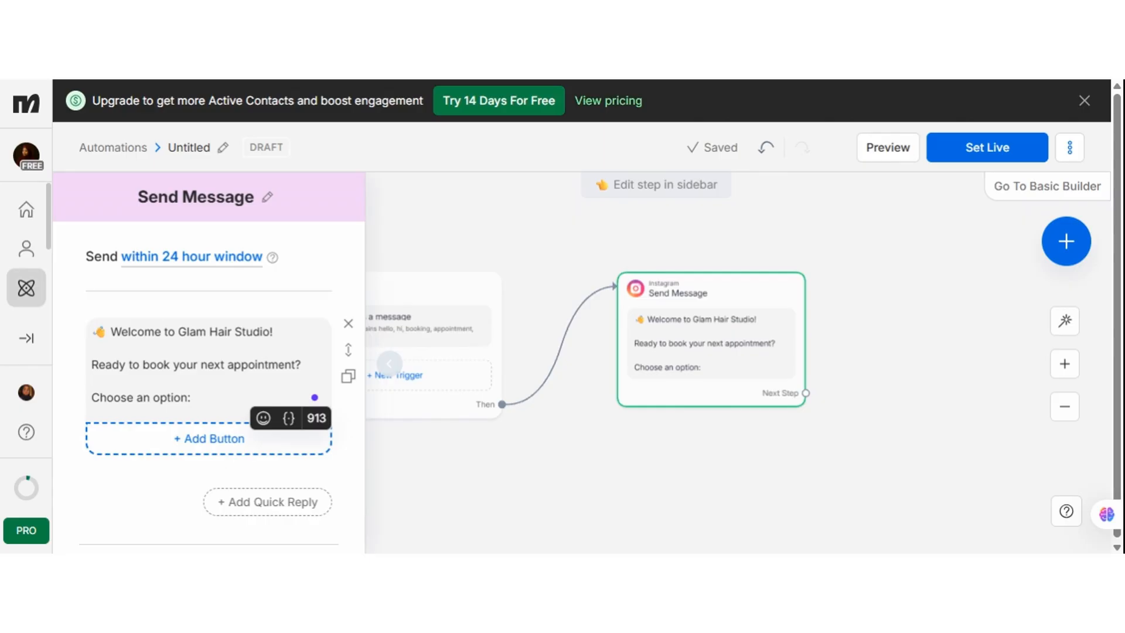
- Add a button to the welcome message and title it "Book an Appointment"
click(212, 438)
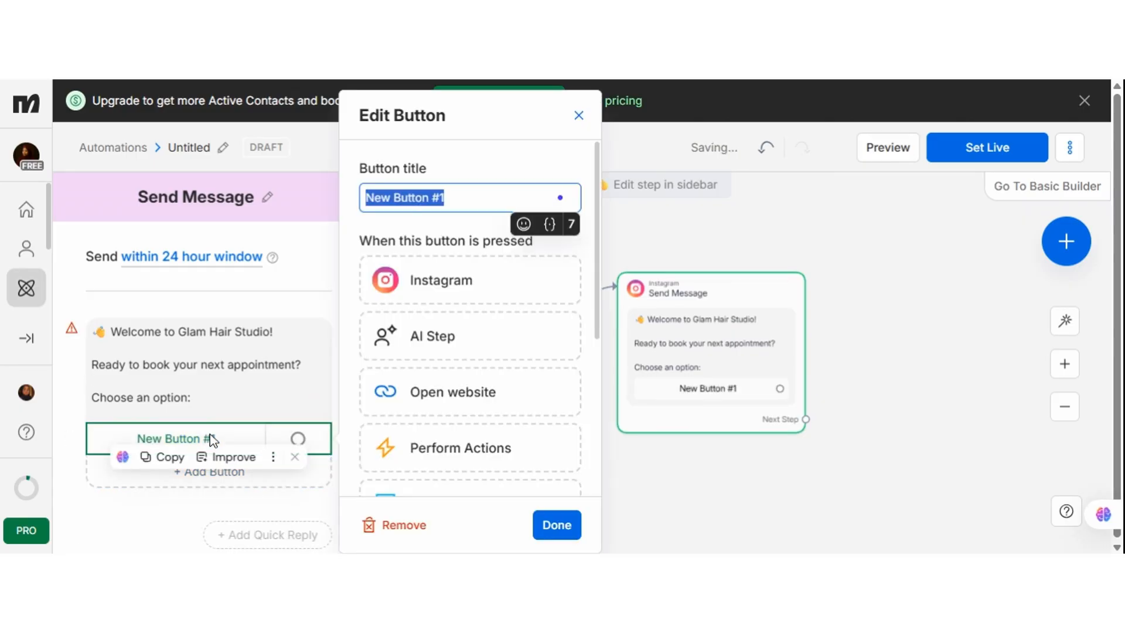
text(Book)
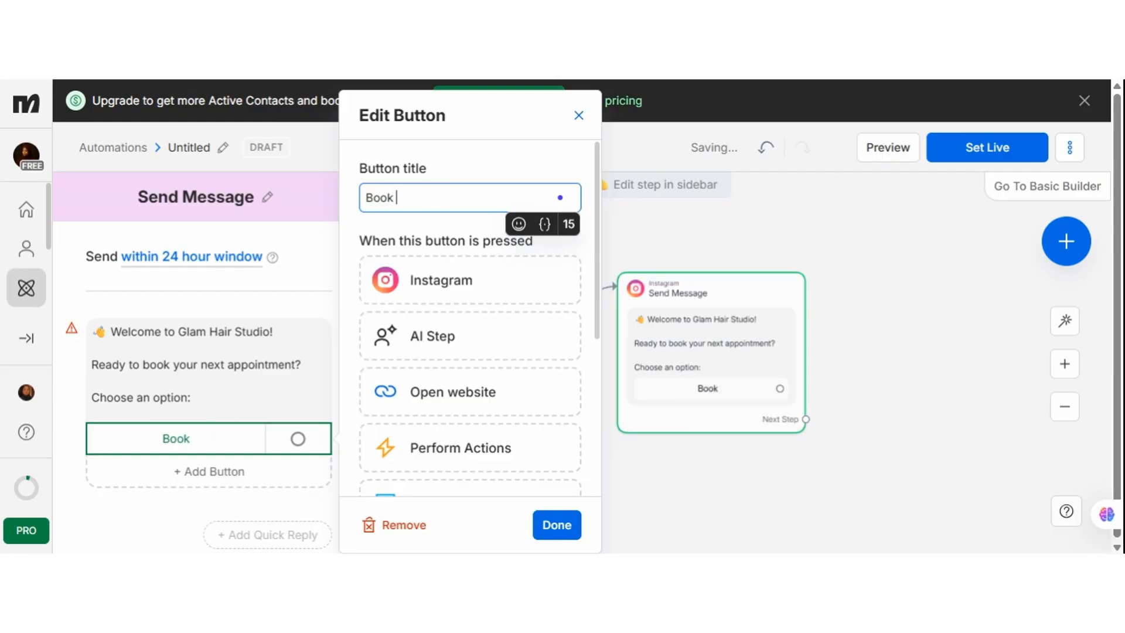
text( an )
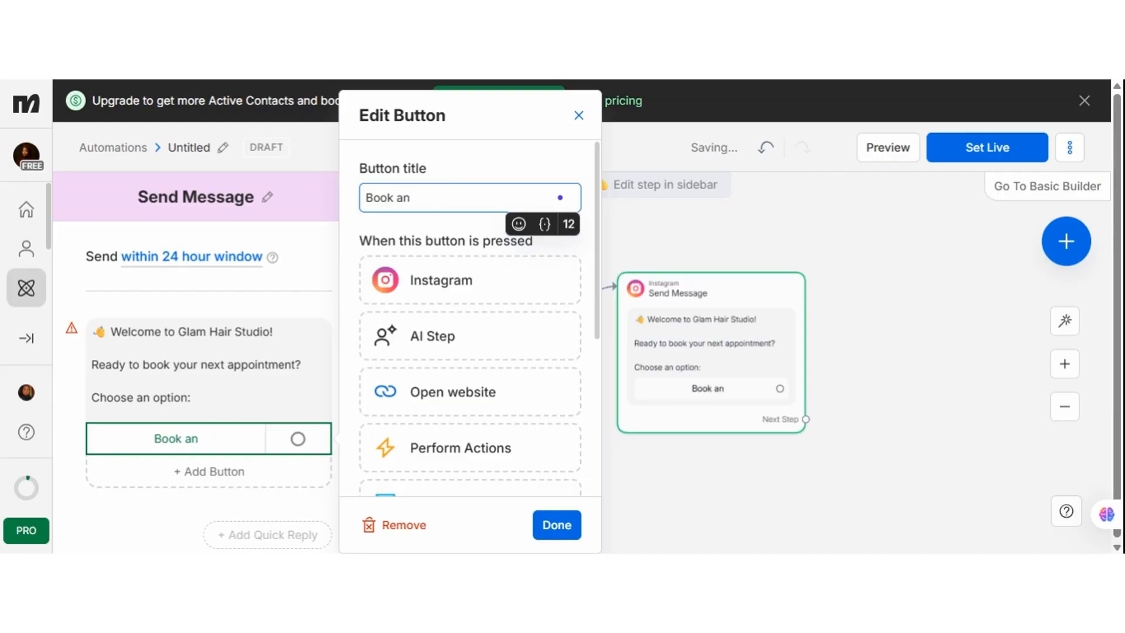
text(Appointment)
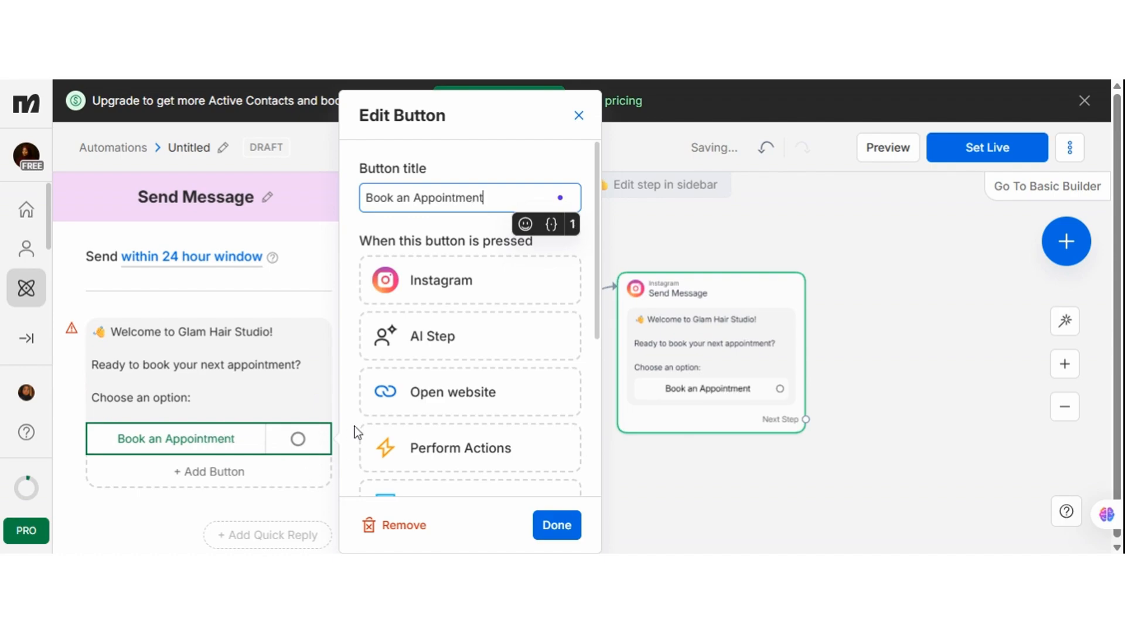
- Add a second button to the welcome message and title it "View Services"
click(232, 474)
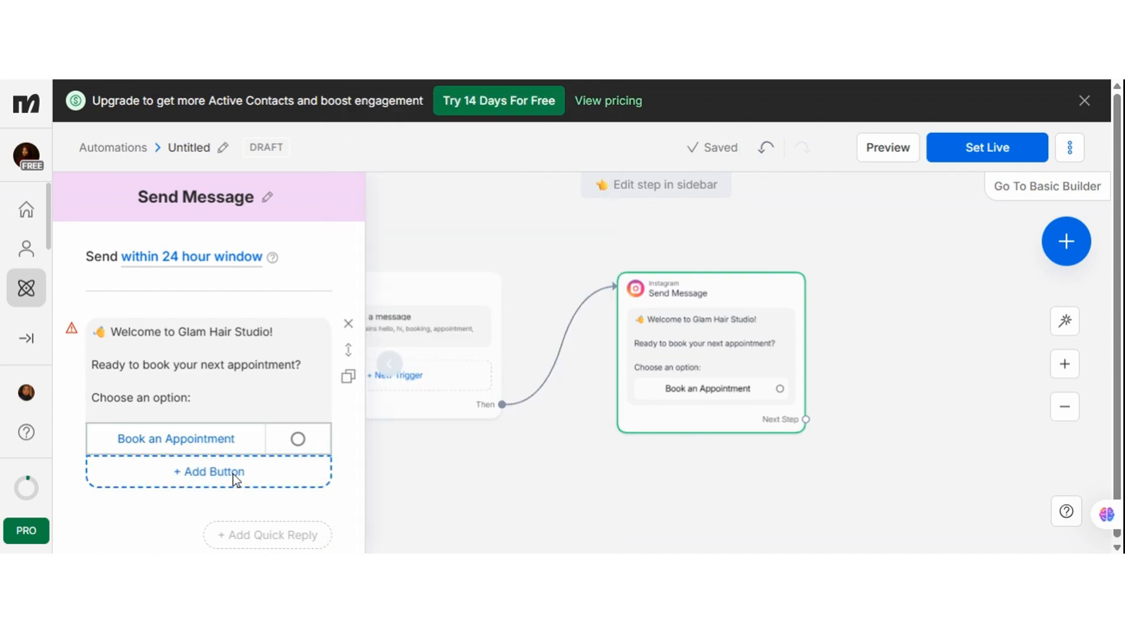
click(233, 473)
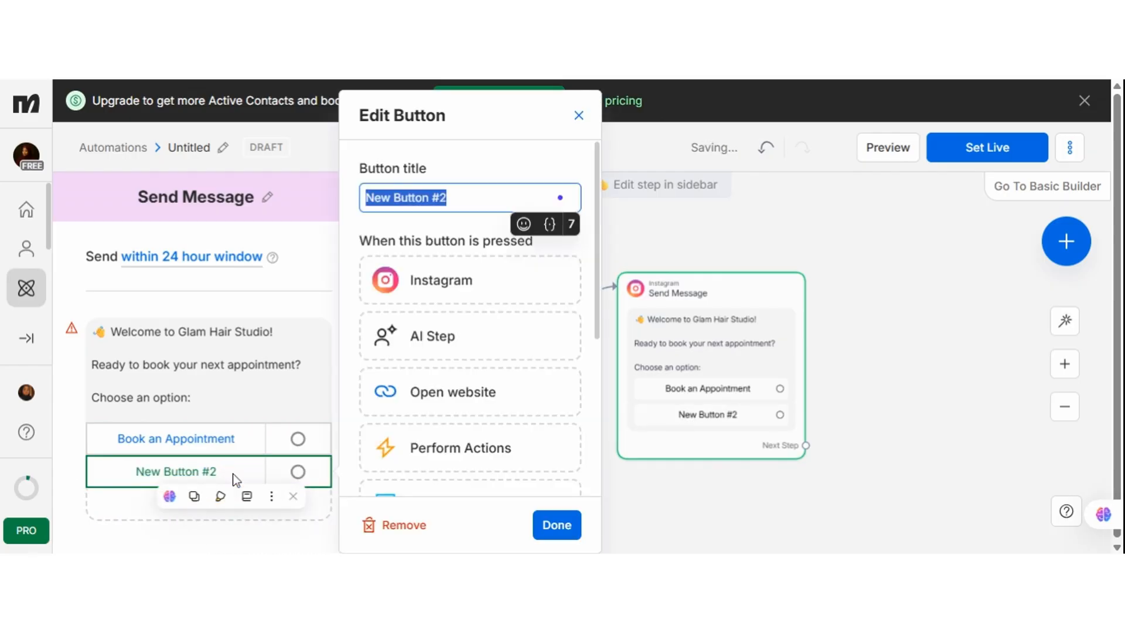
text(View )
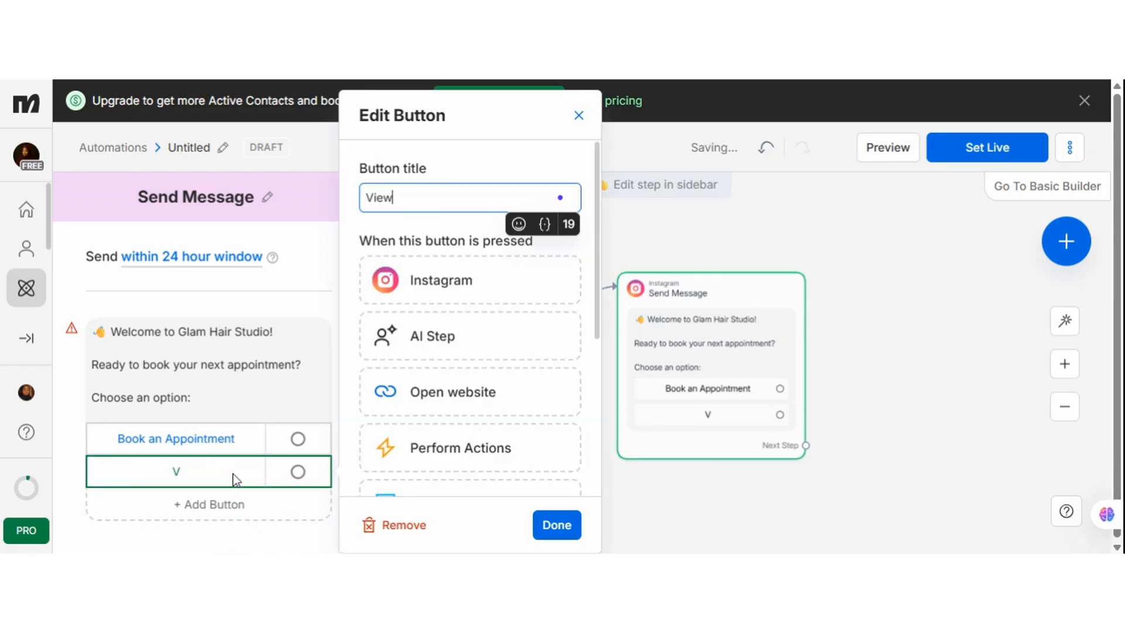
text(Services)
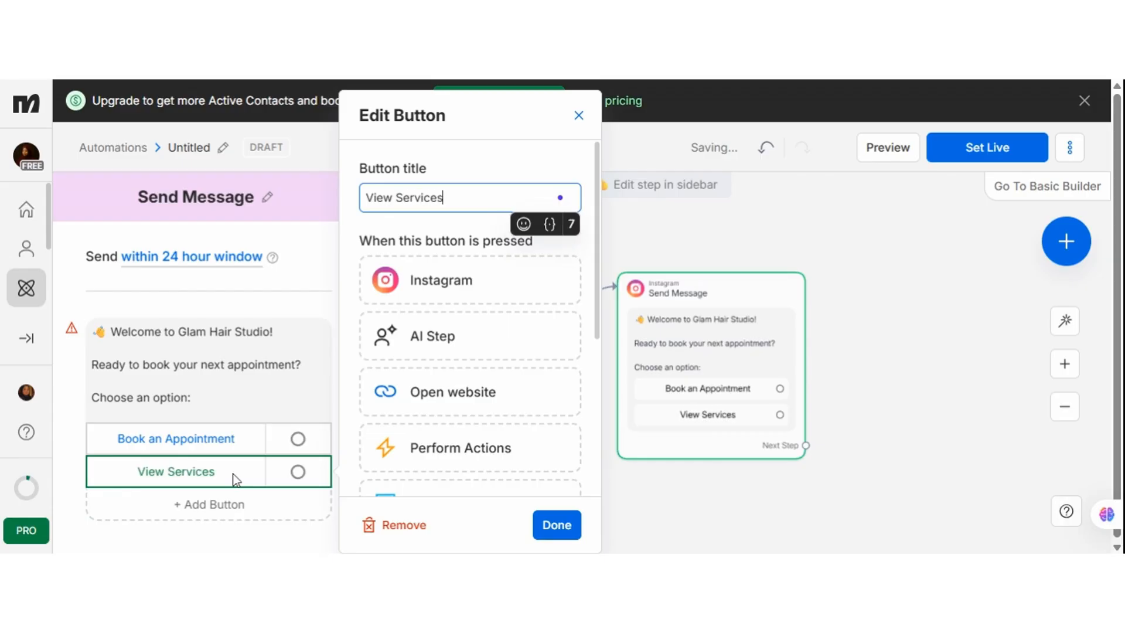
- Add a third button titled "Business Hours" to the welcome message and close its settings
click(186, 503)
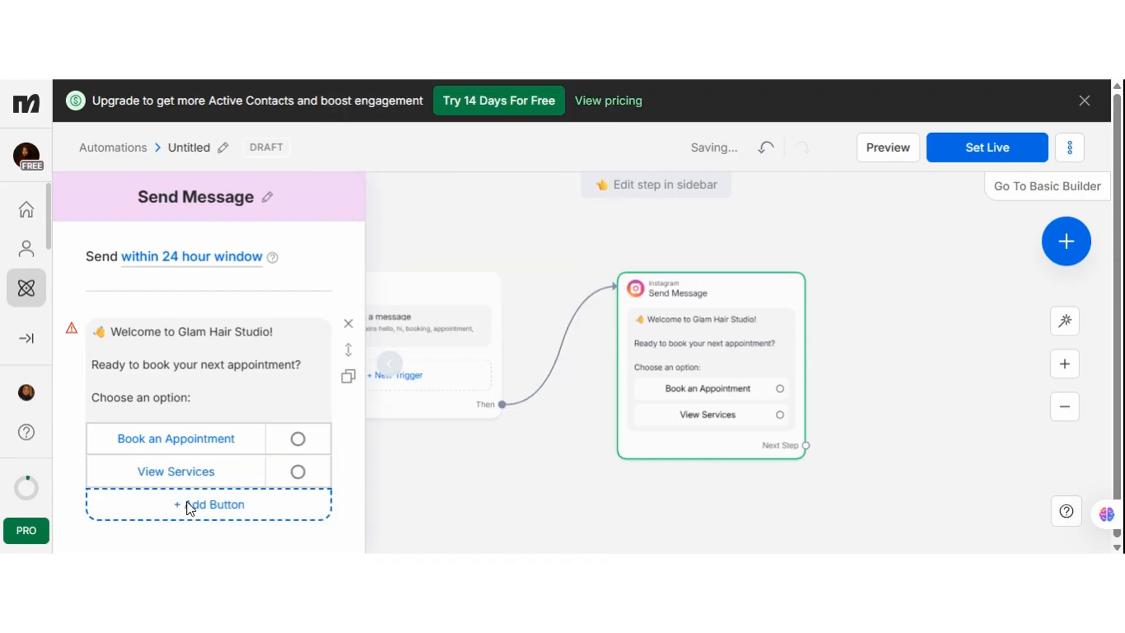
click(244, 504)
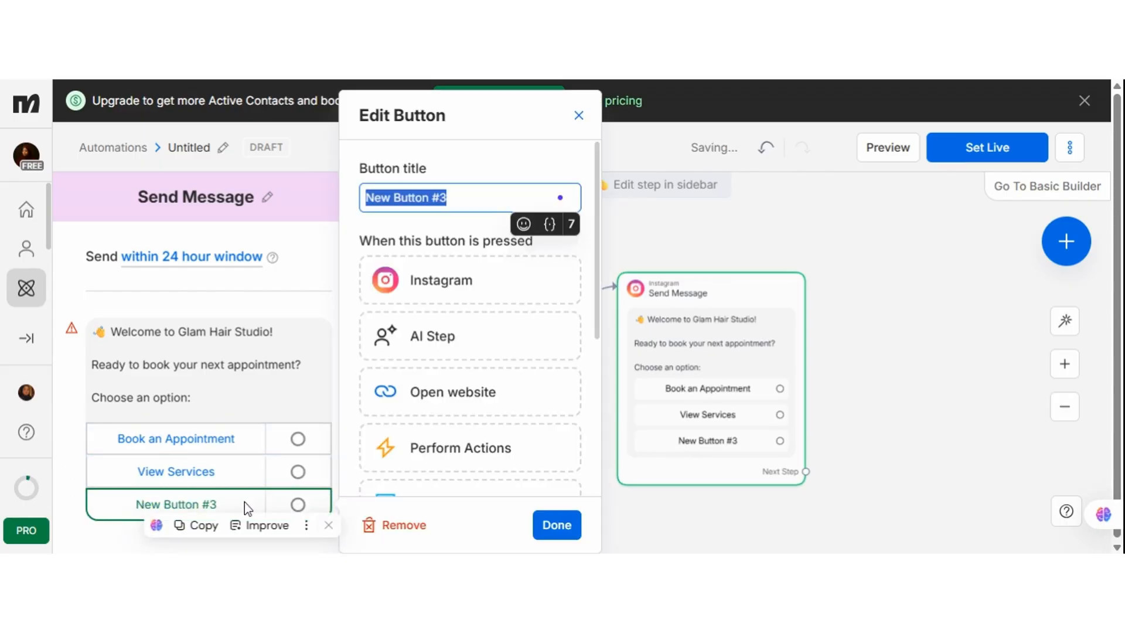
text(Business)
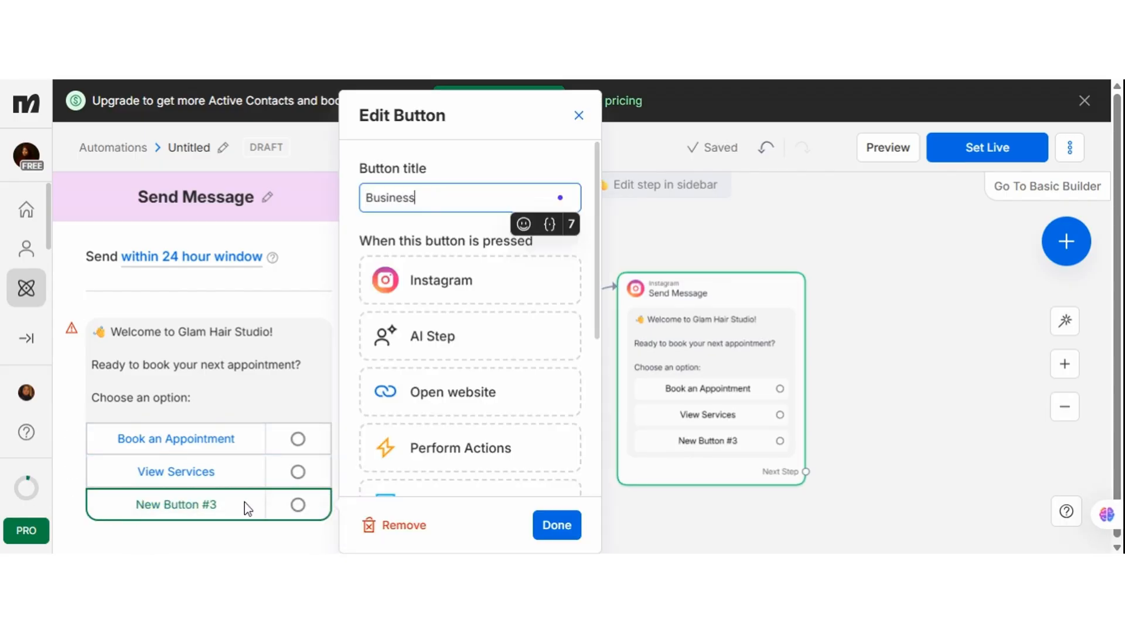
text( Hour)
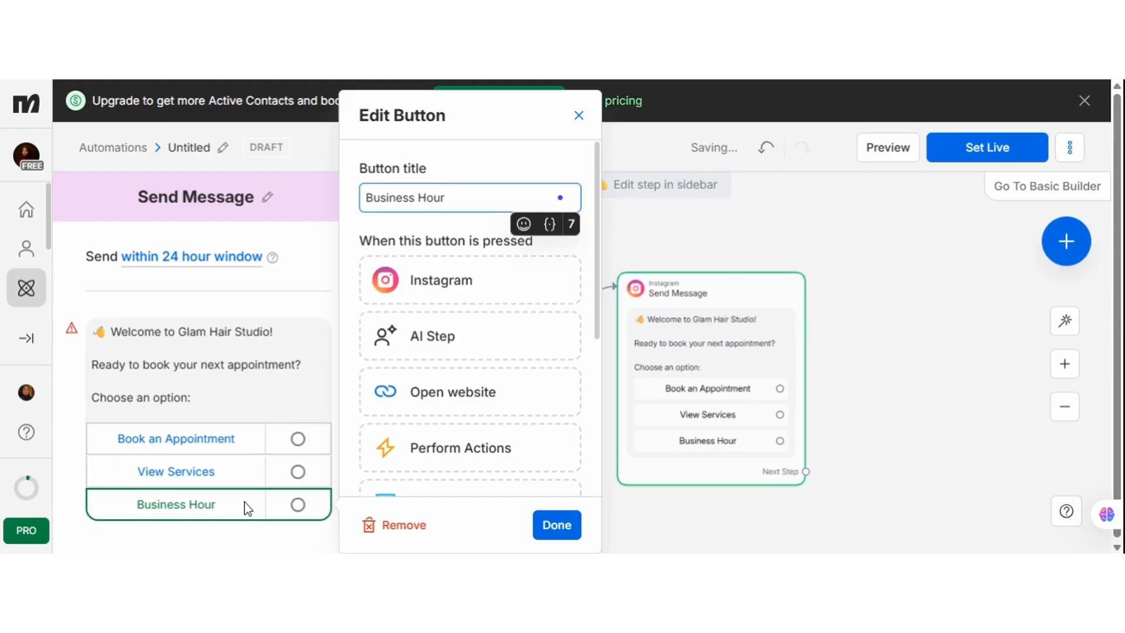
text(s)
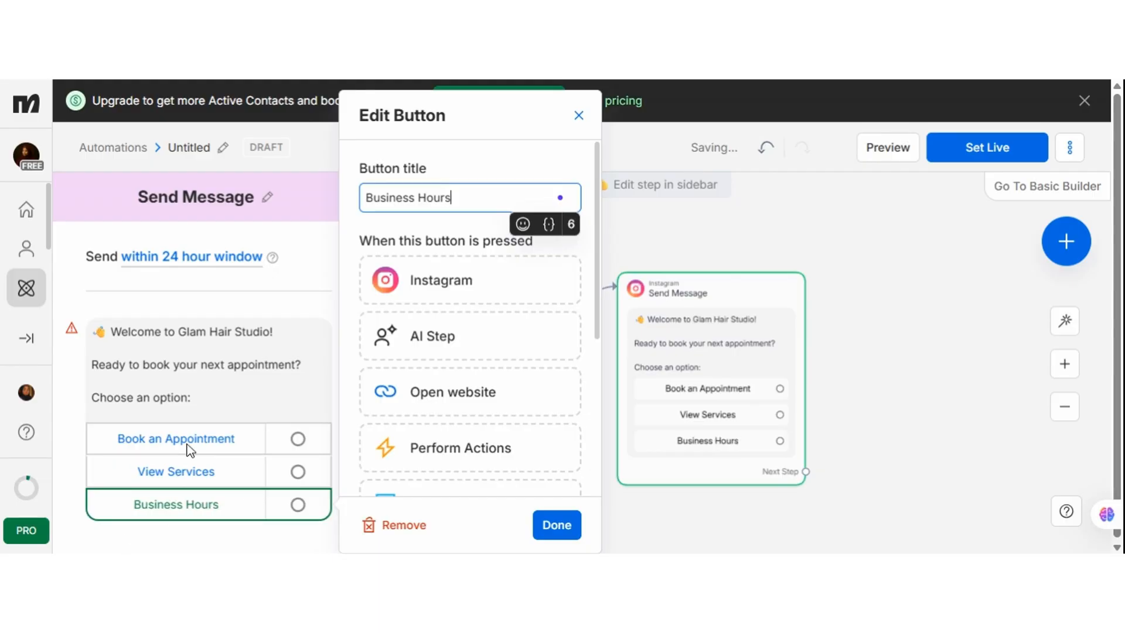
click(325, 261)
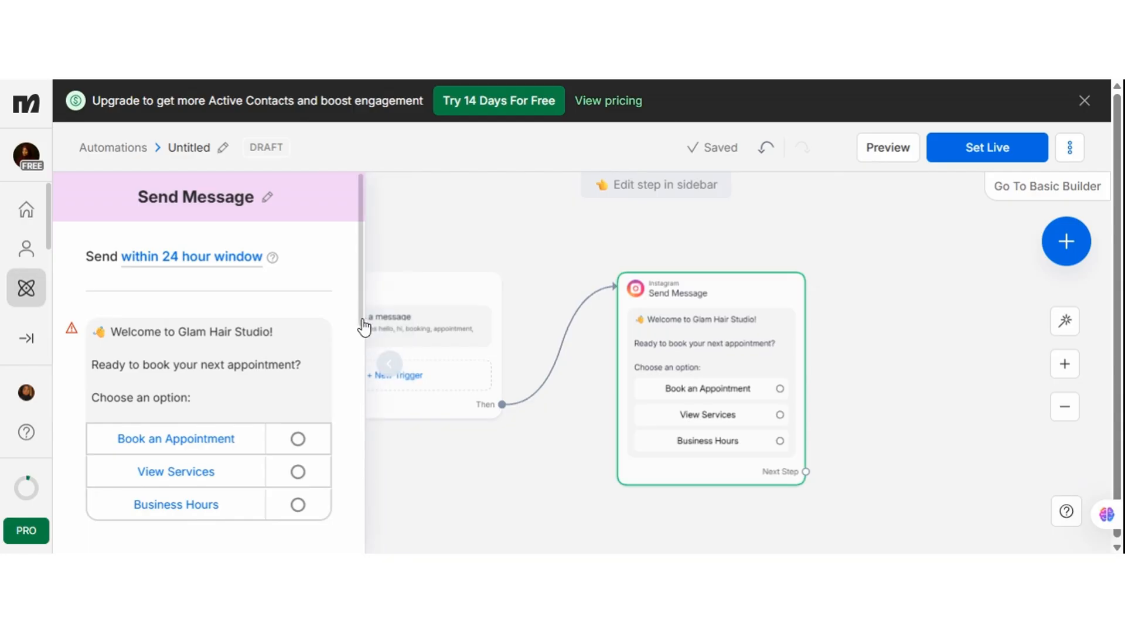
- Set the "Book an Appointment" button to lead to a new Instagram message step
drag(361, 318, 363, 441)
drag(363, 320, 364, 294)
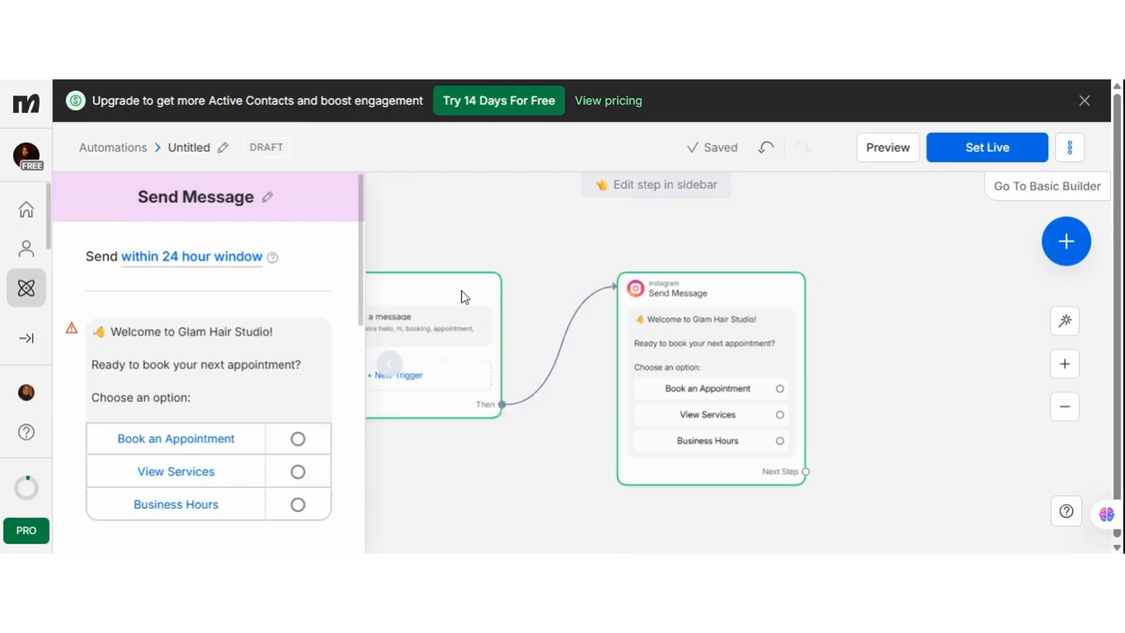
drag(562, 283, 413, 245)
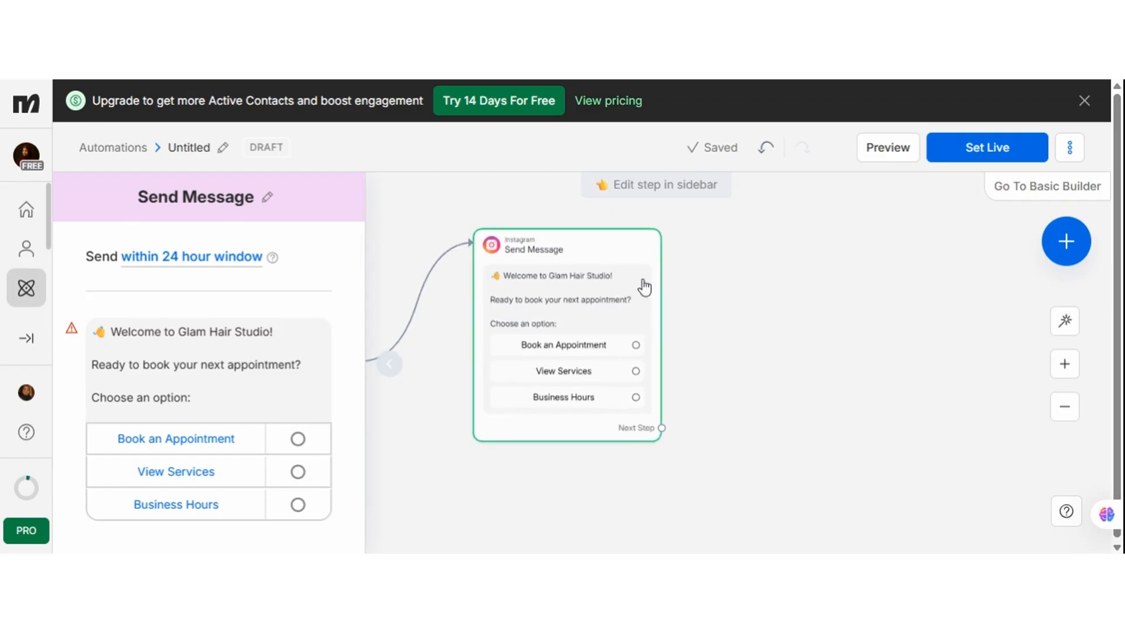
drag(709, 318, 591, 319)
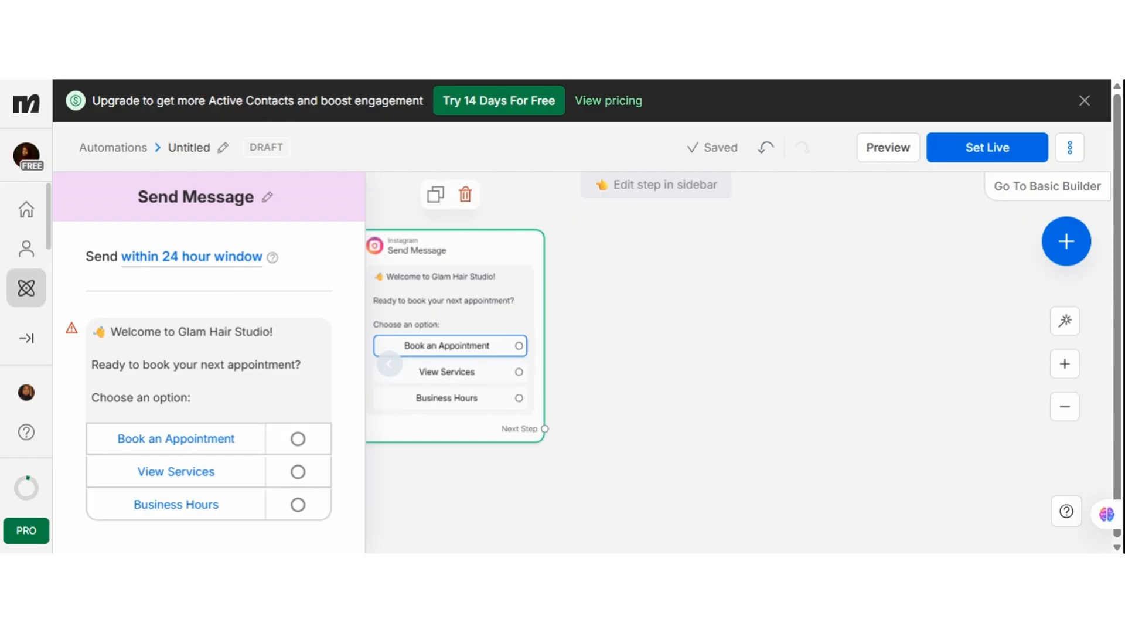
click(233, 440)
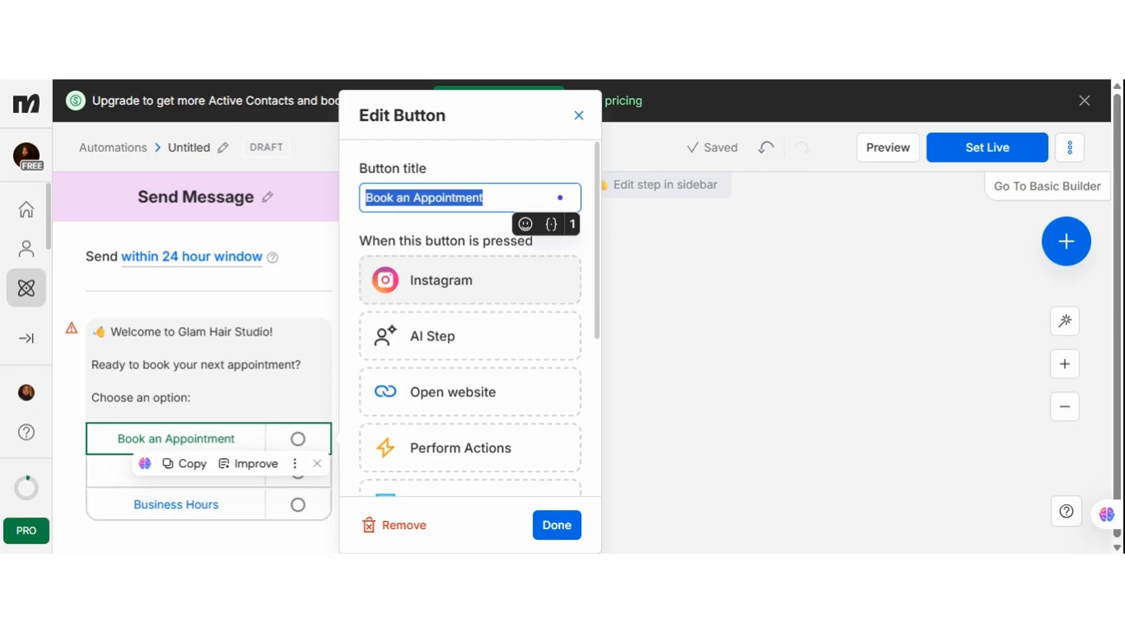
click(461, 279)
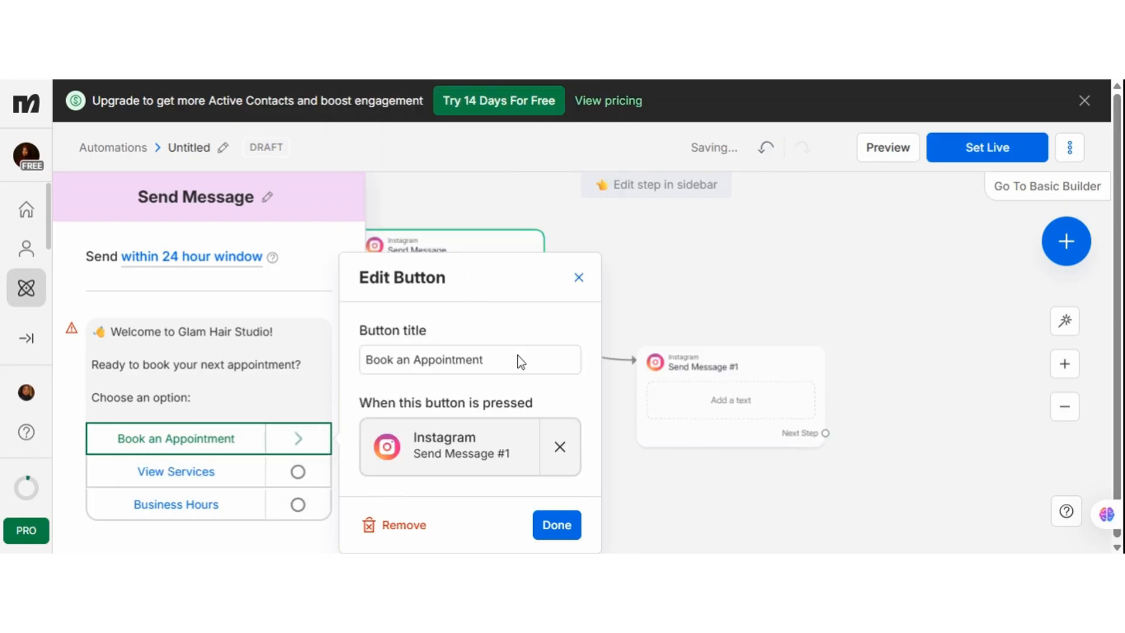
- Open the new message linked to "Book an Appointment" and set its text to "What service would you like?", without a trailing empty line
click(484, 469)
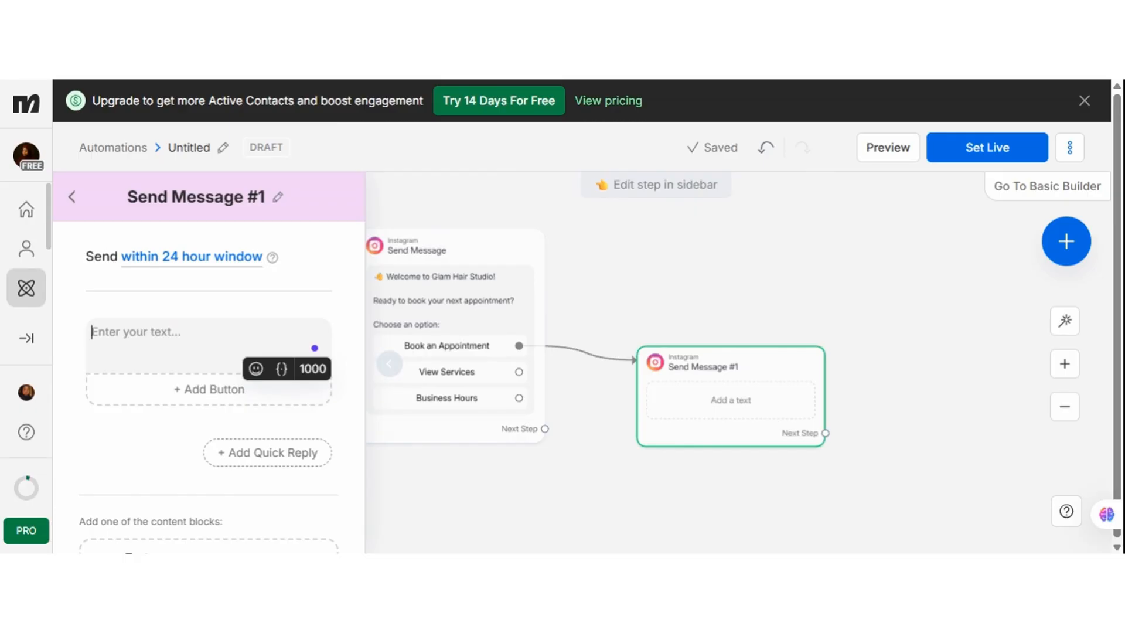
text(What service would you like?)
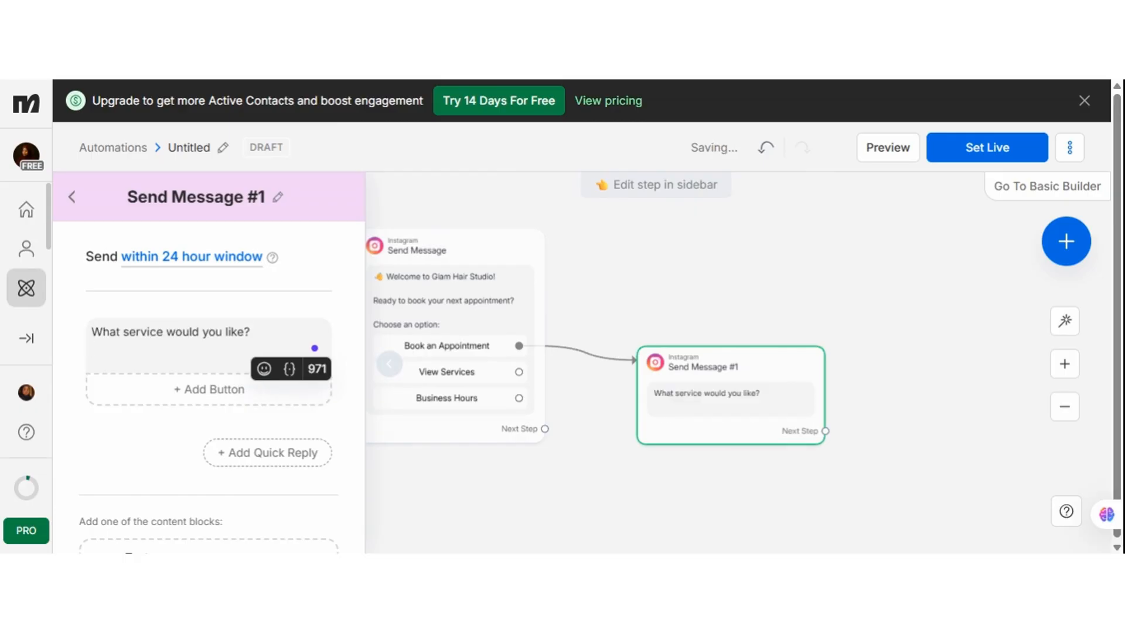
key(BackSpace)
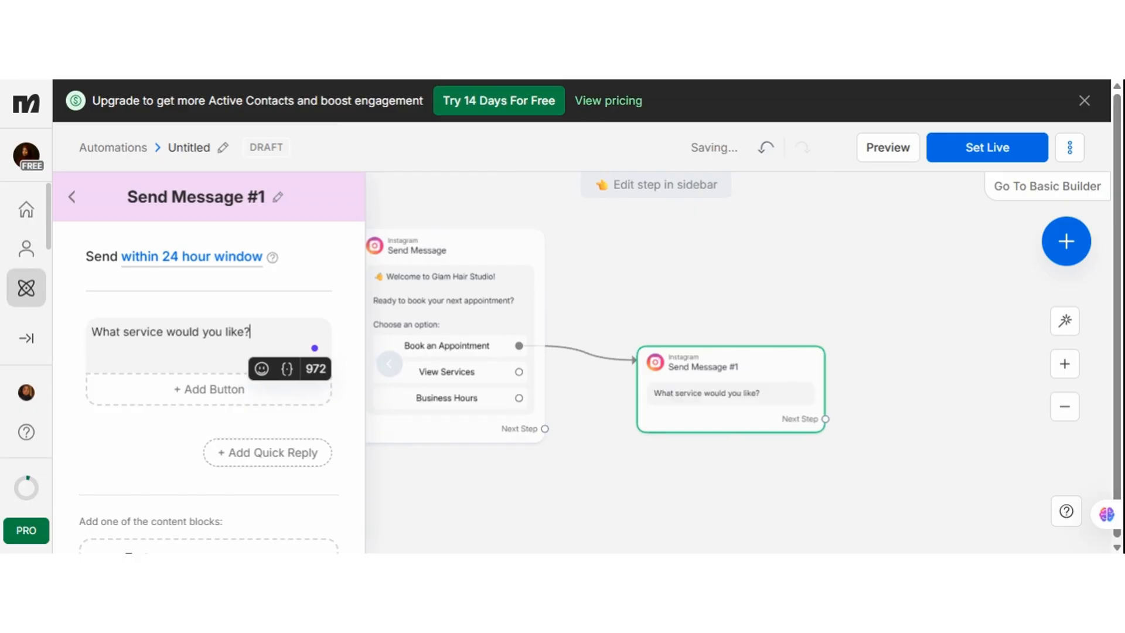
- Add a button to the service question message and title it "Braids"
click(182, 403)
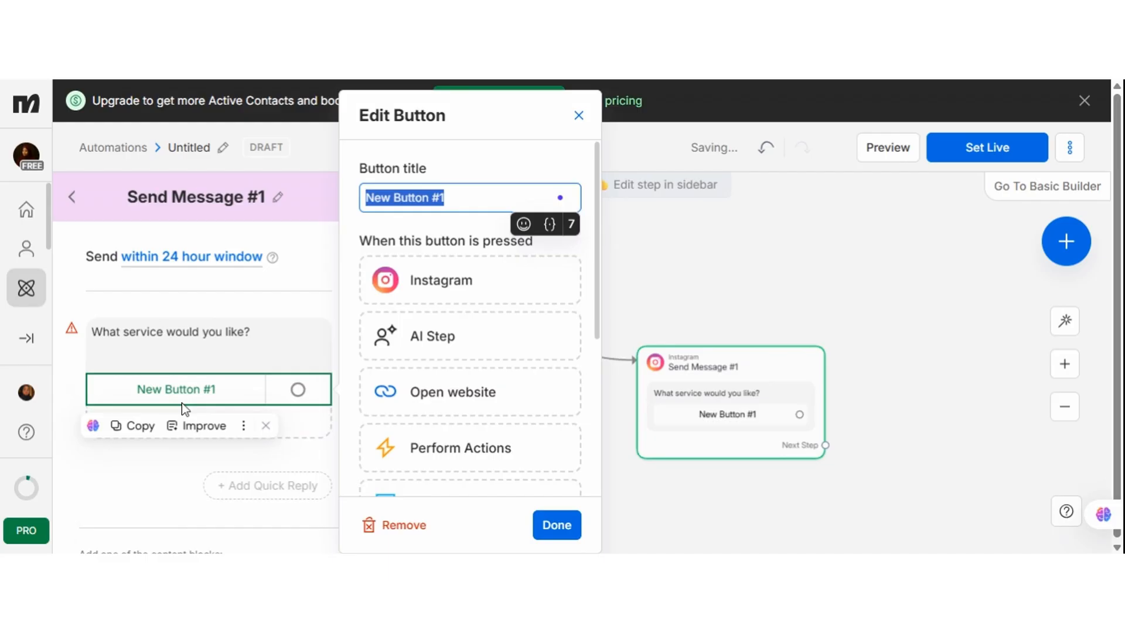
text(B)
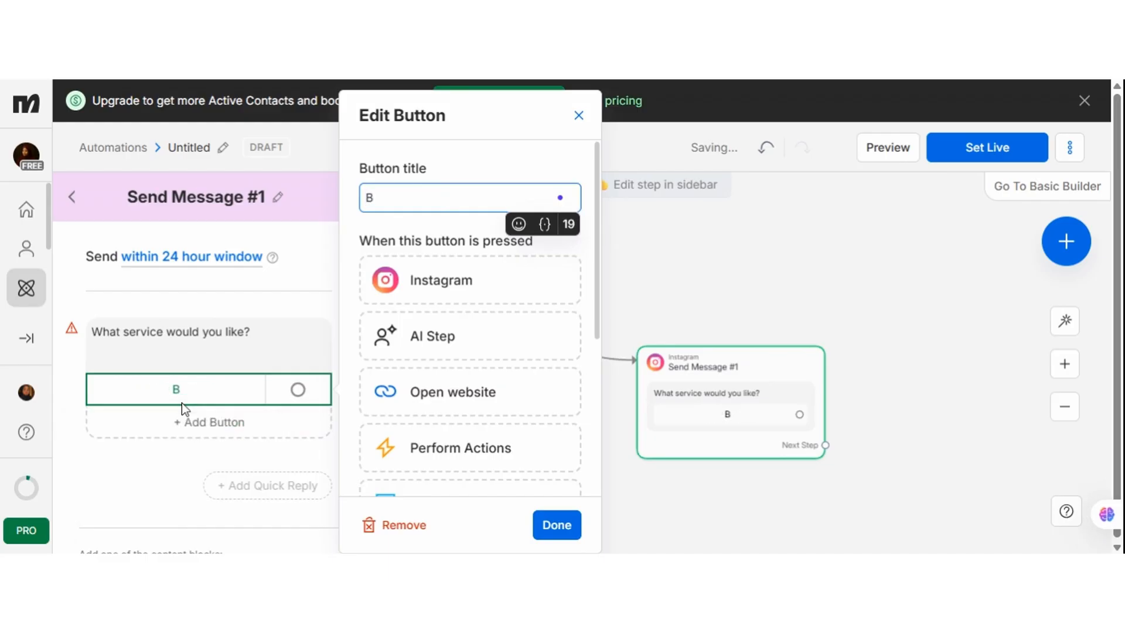
text(raids)
- Add a second button titled "Wig Installation" to the service question message
click(183, 421)
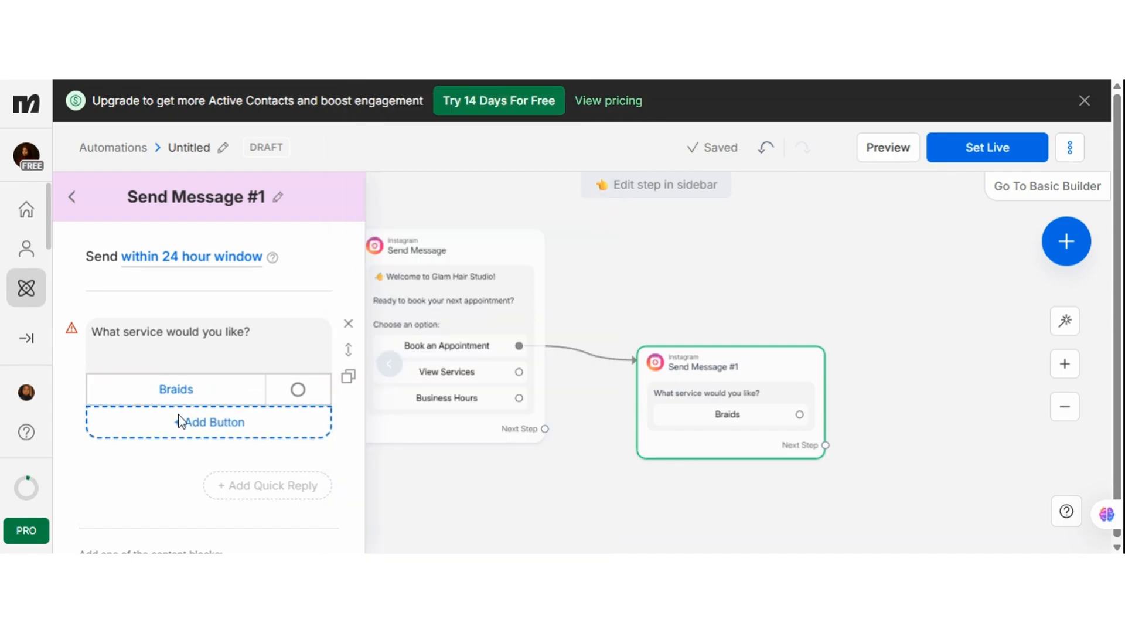
click(215, 428)
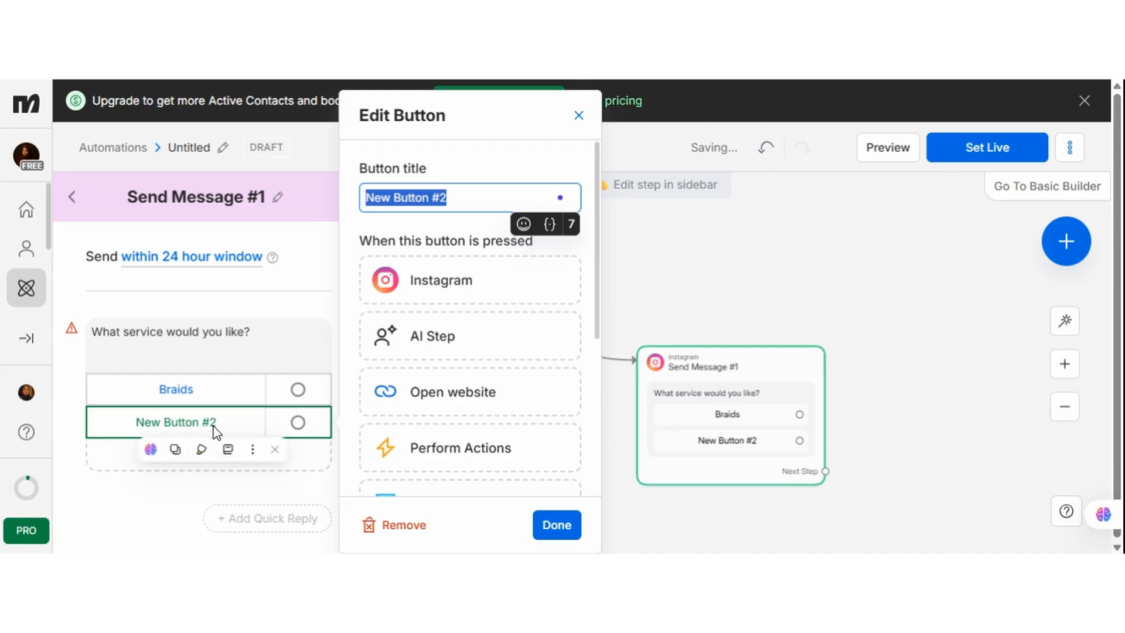
text(Wig Ins)
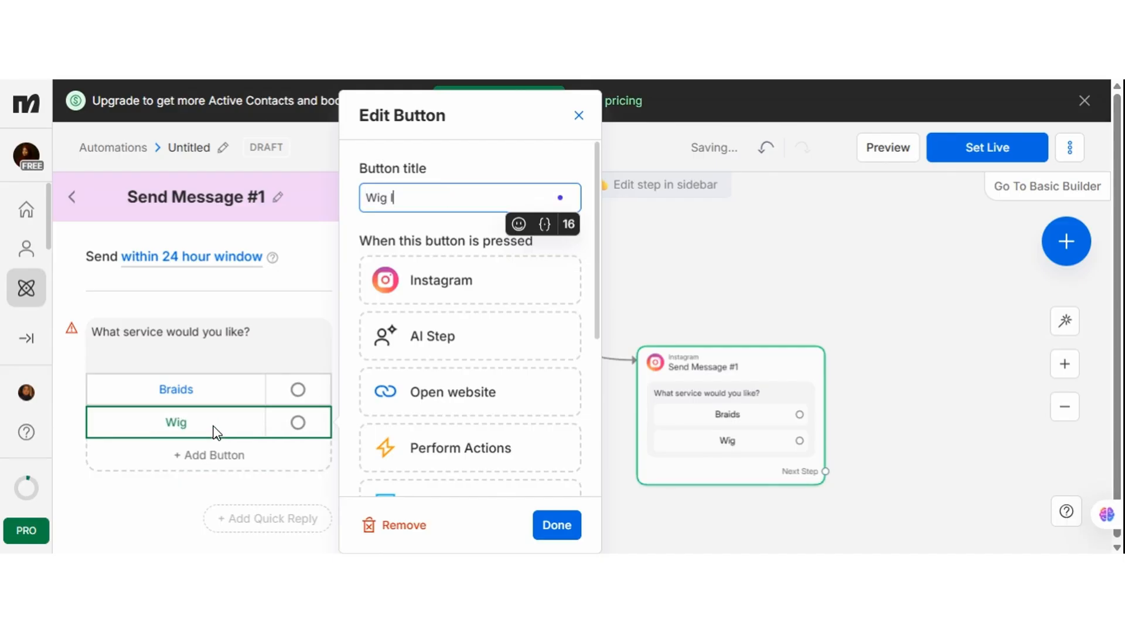
text(tallation)
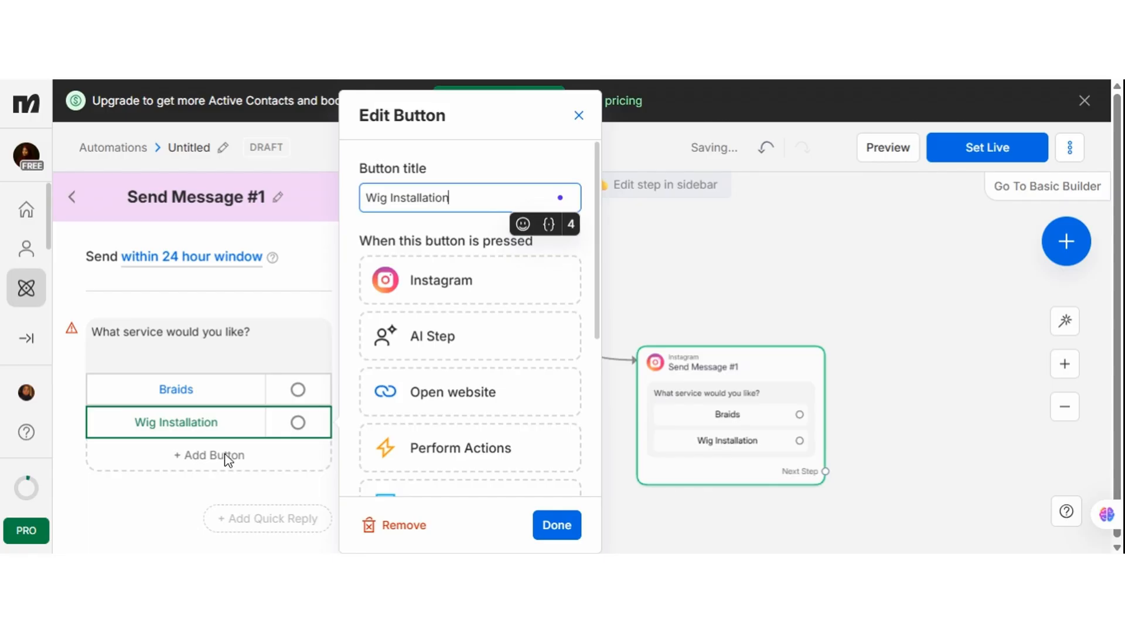
- Add a third button titled "Hair Treatment" to the service question message and close its settings
click(227, 458)
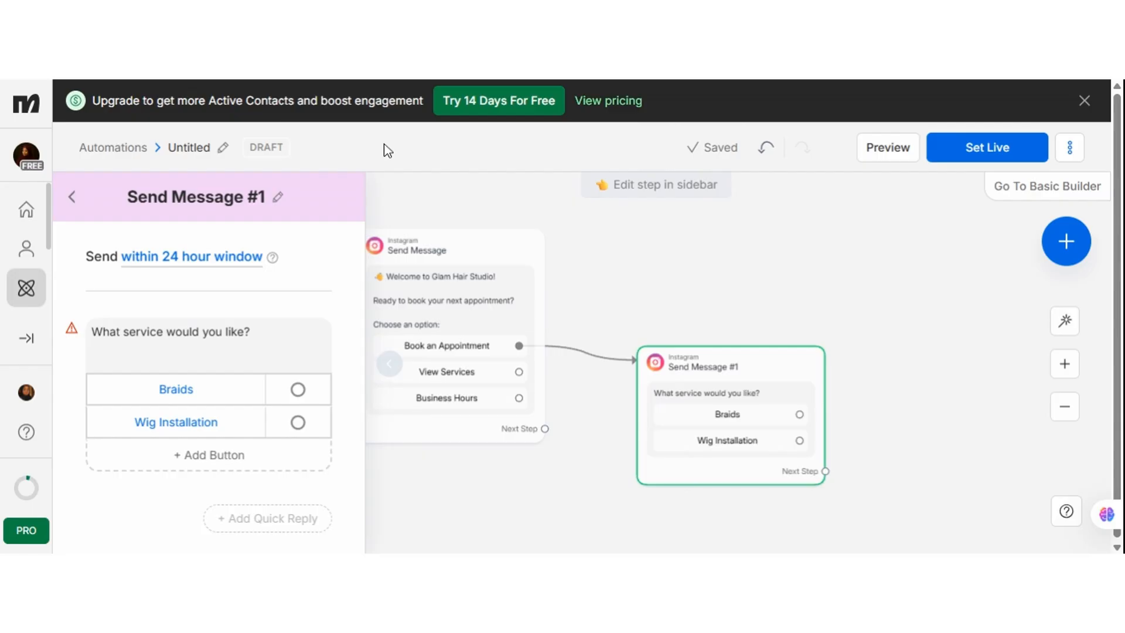
click(238, 456)
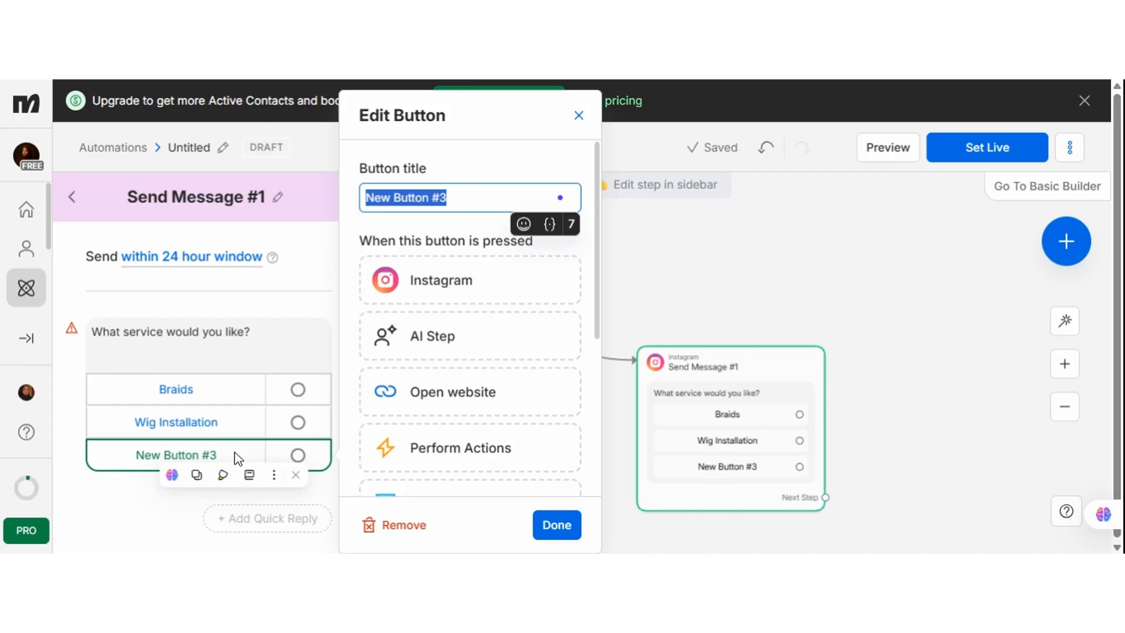
click(238, 459)
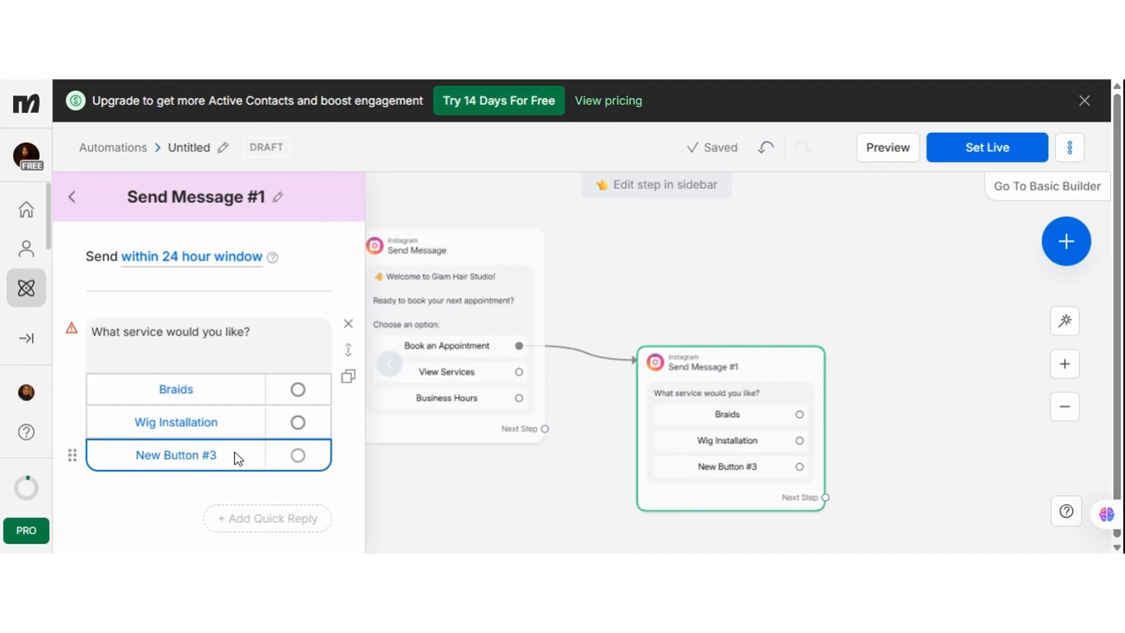
click(238, 458)
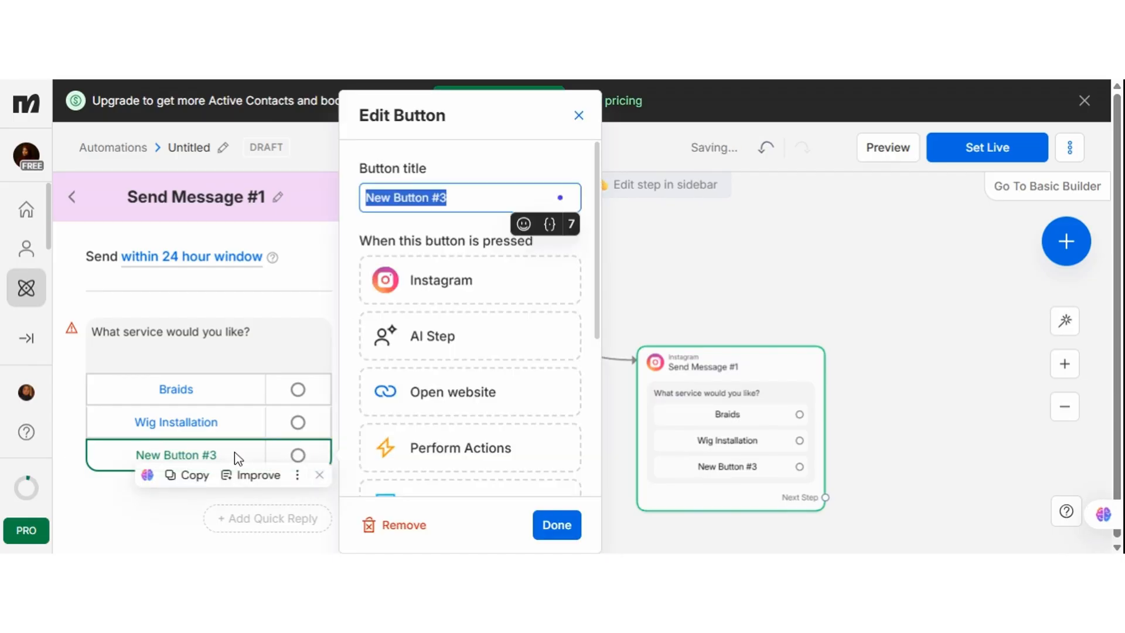
text(Hair )
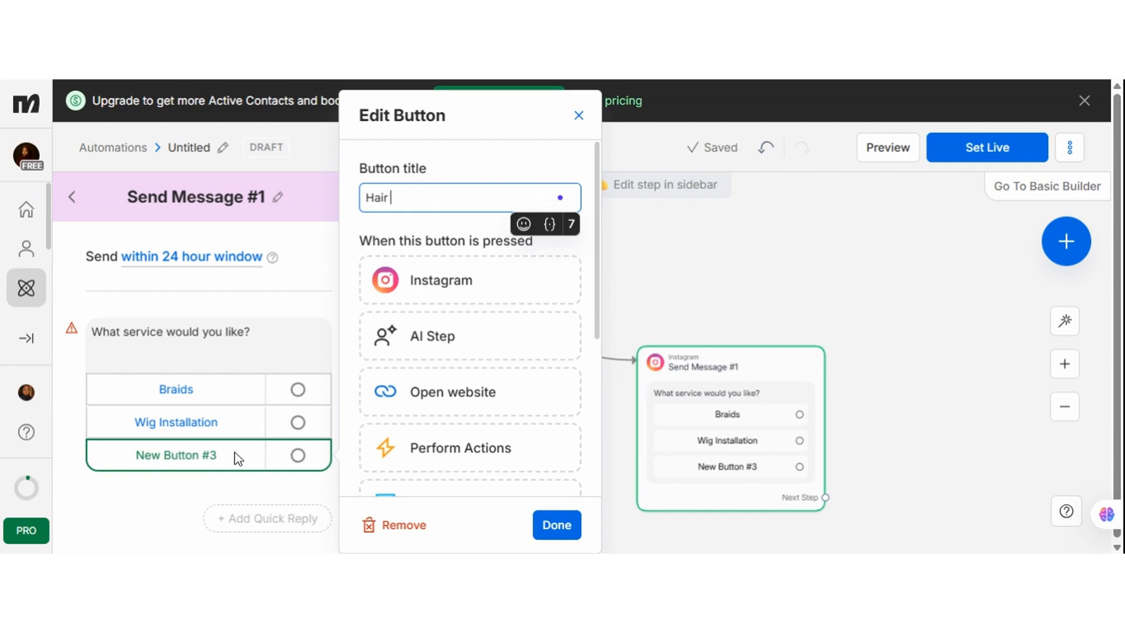
text(Treatment)
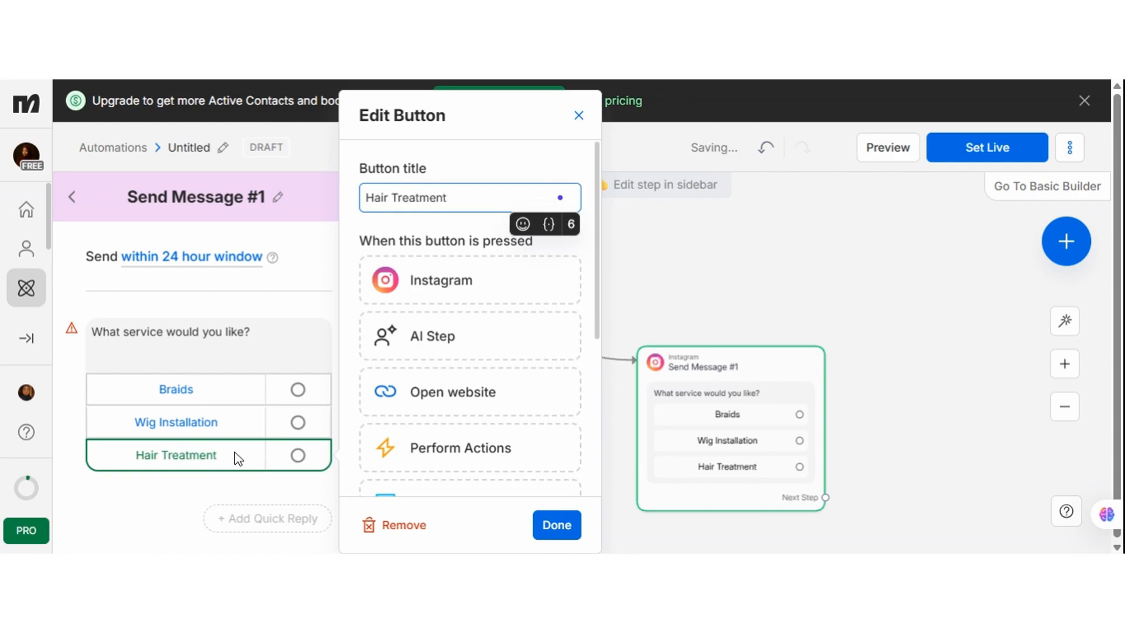
click(242, 483)
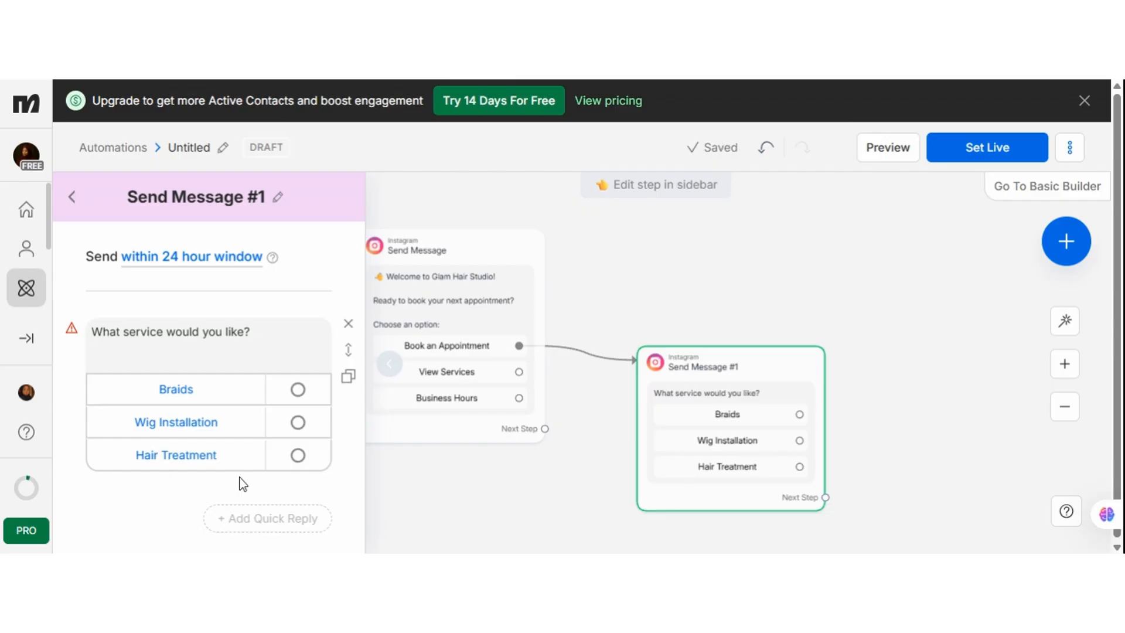
- Move the service question message step higher on the canvas, beside the welcome message, leaving free space after it
drag(724, 371, 741, 312)
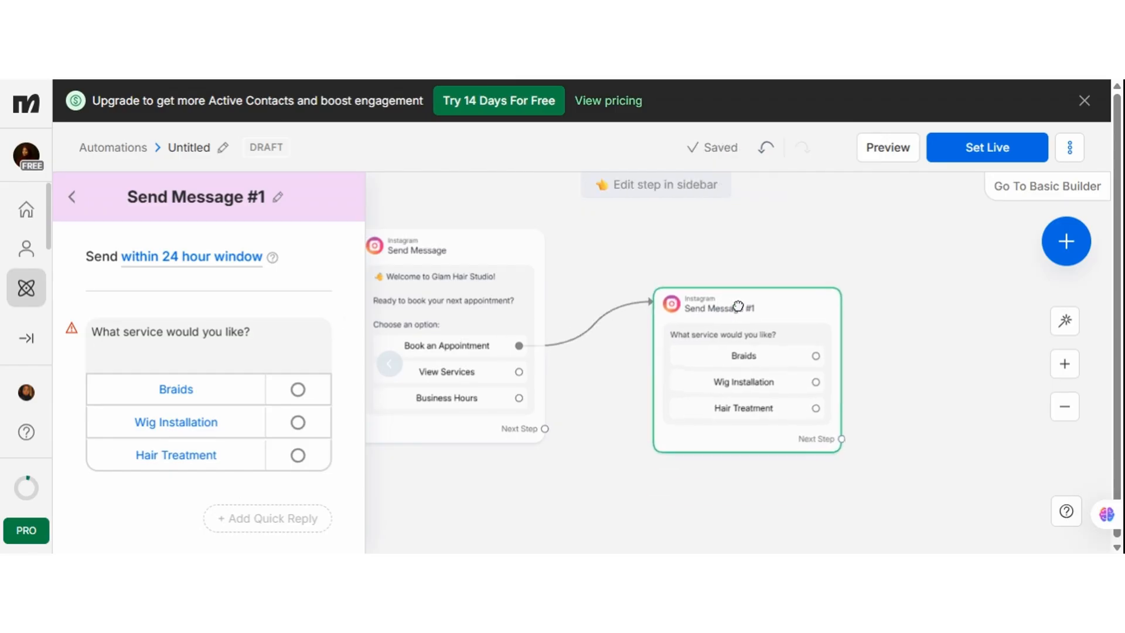
drag(614, 401, 397, 349)
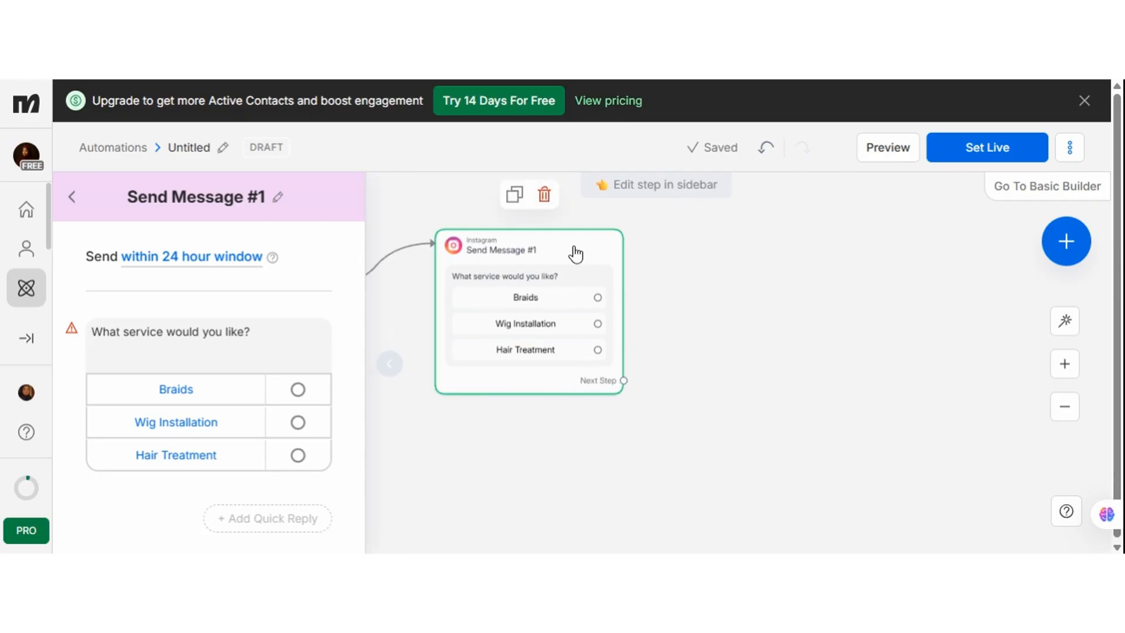
mouse_move(574, 250)
mouse_down()
mouse_move(530, 256)
mouse_move(580, 238)
mouse_move(563, 247)
mouse_up()
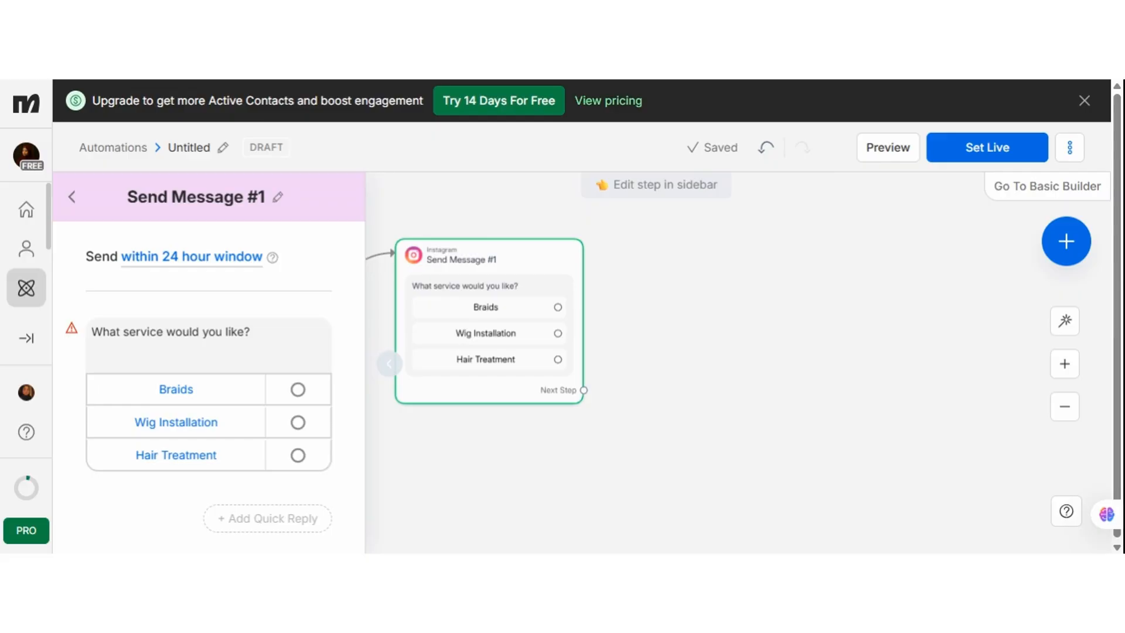
mouse_move(529, 277)
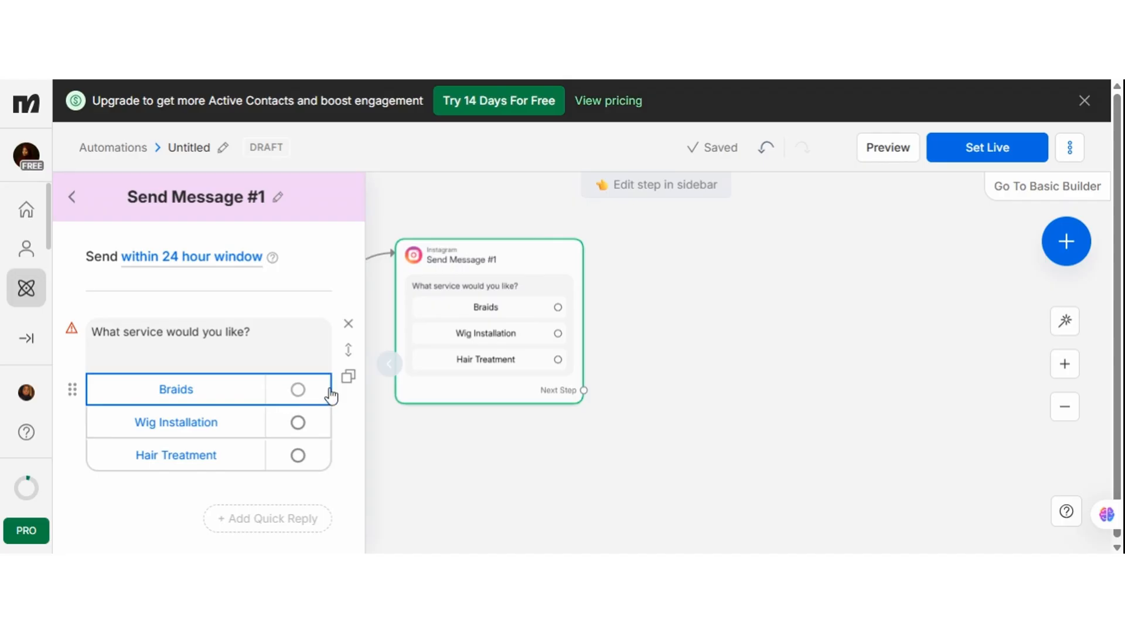
- Add an Instagram message as the next step after the service question message and move it higher on the canvas, beside that message
mouse_move(575, 400)
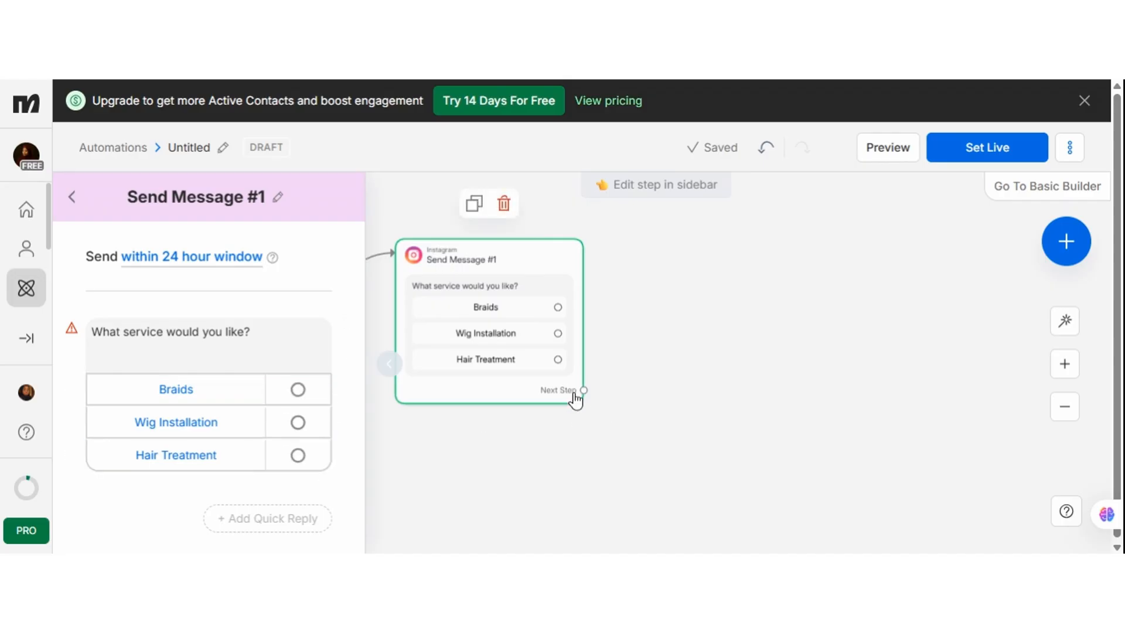
click(583, 390)
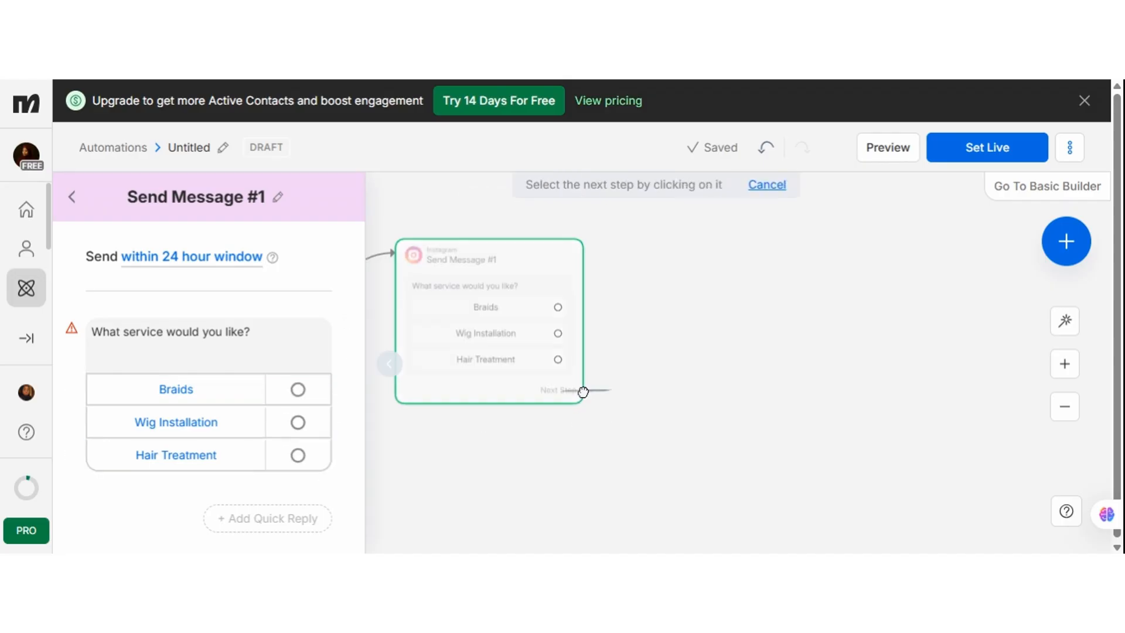
click(651, 326)
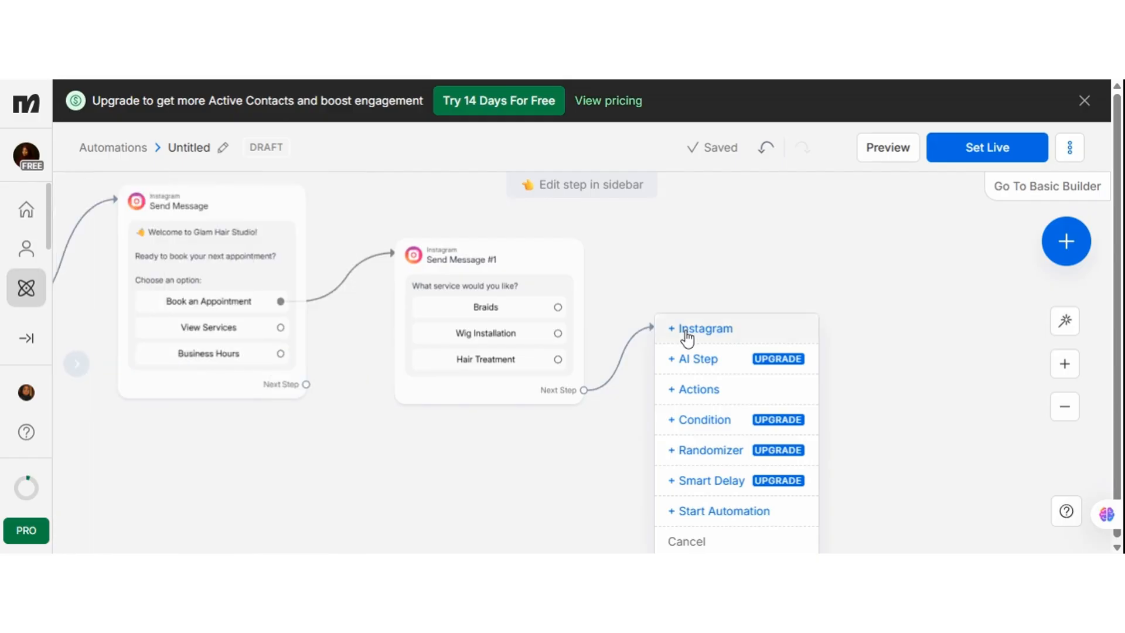
click(693, 334)
drag(693, 336, 728, 247)
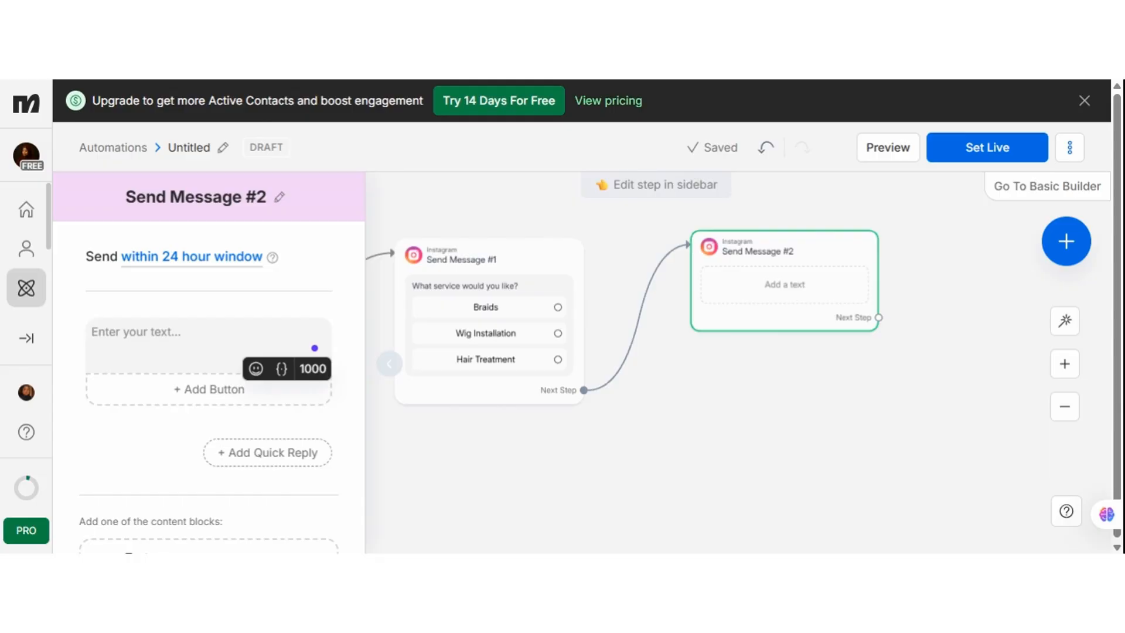
- Write "Great choice! ✨" and "What day works best for you?" in the new message, separated by a blank line
click(232, 322)
click(209, 342)
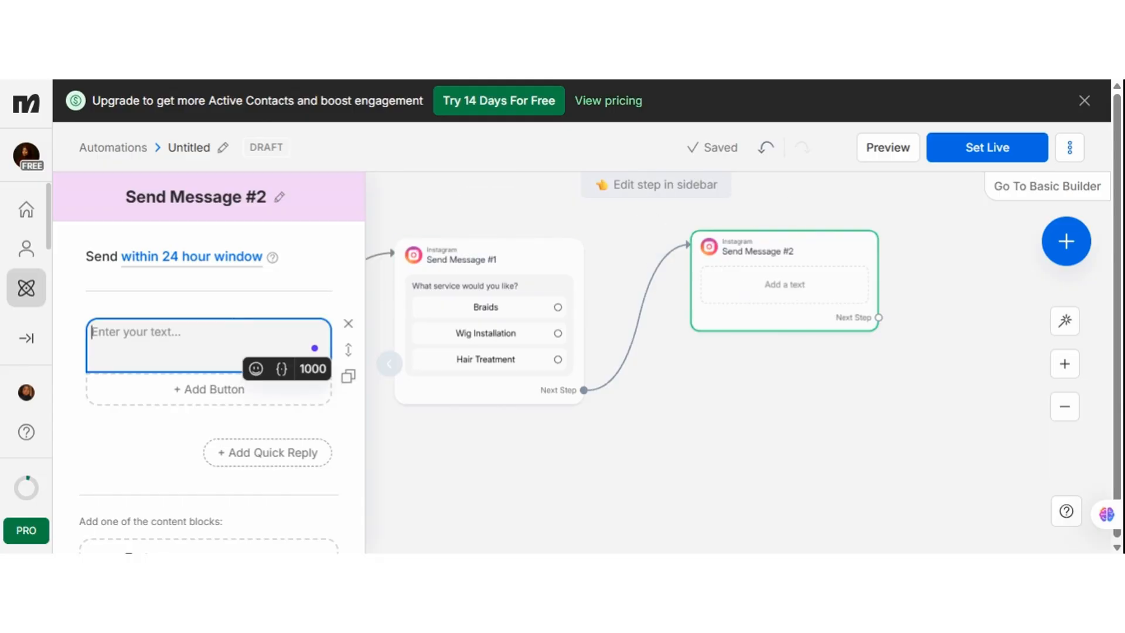
text(Great choice! ✨ What day works best for you?)
key(BackSpace)
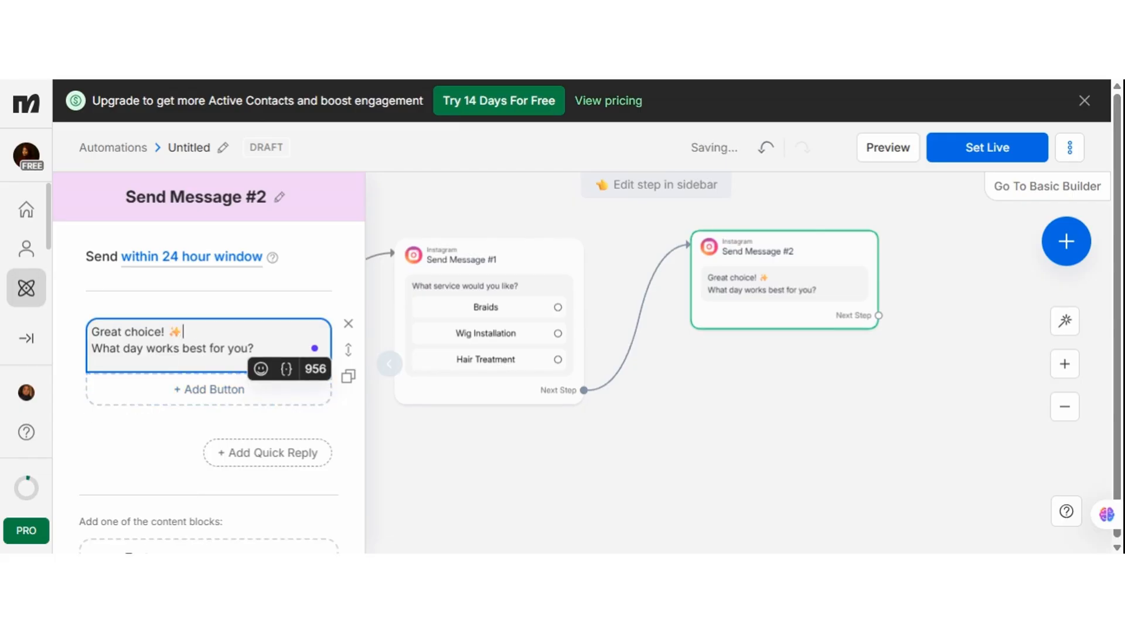
key(Return)
- Add a button titled "Monday" to the day question message and close its settings
click(163, 411)
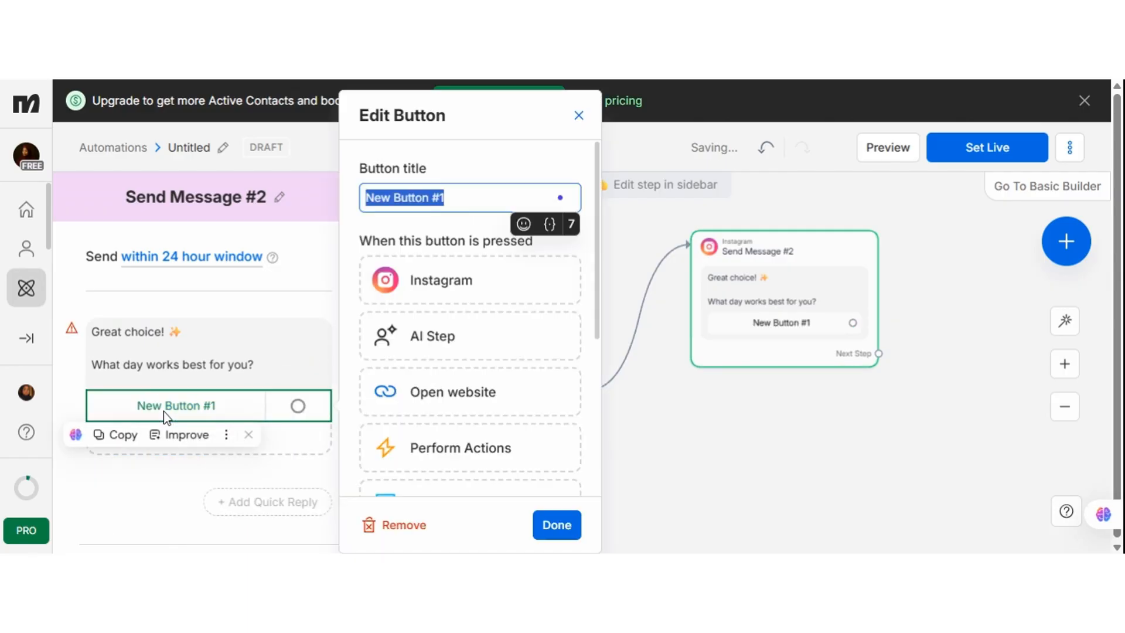
text(Monday)
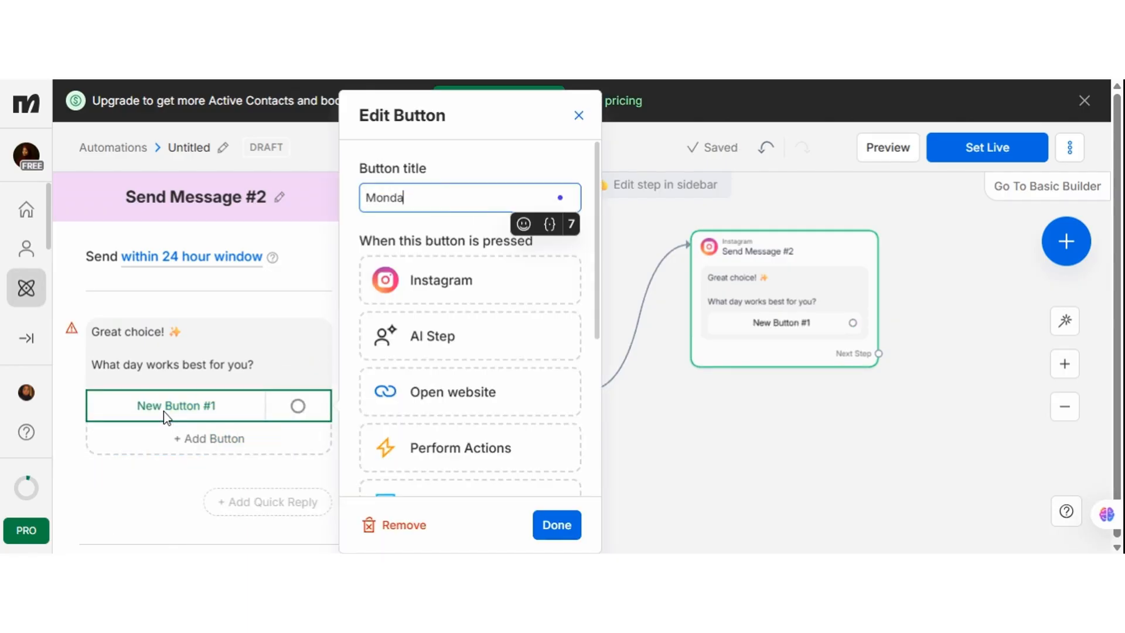
click(164, 448)
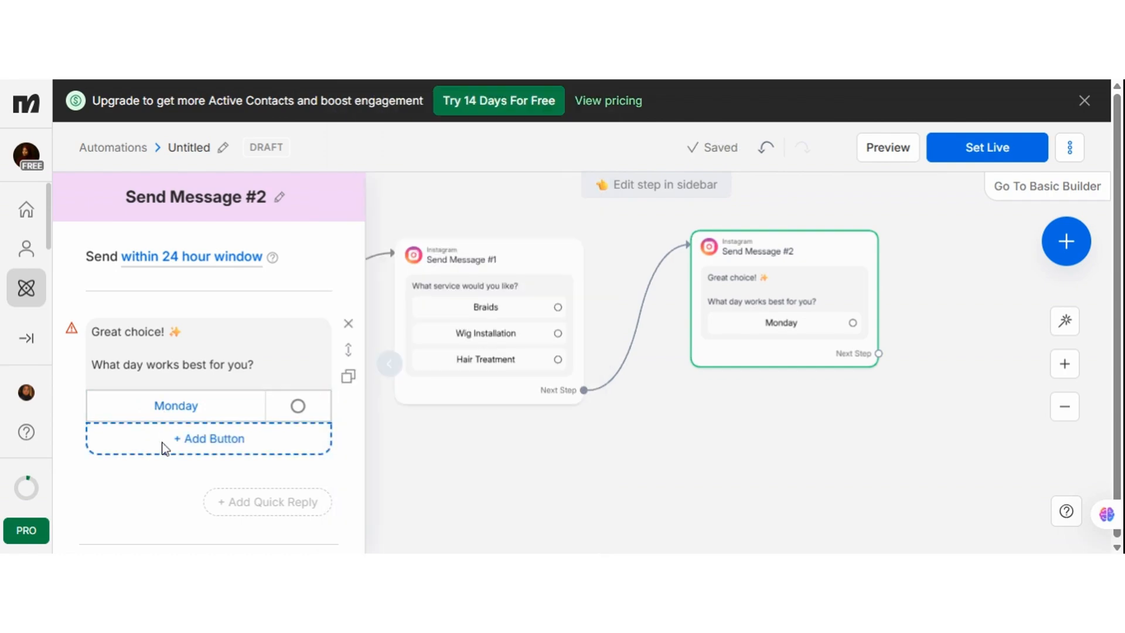
- Add a second button titled "Wednesday" to the day question message and close its settings
click(203, 434)
key(ctrl+a)
text(we)
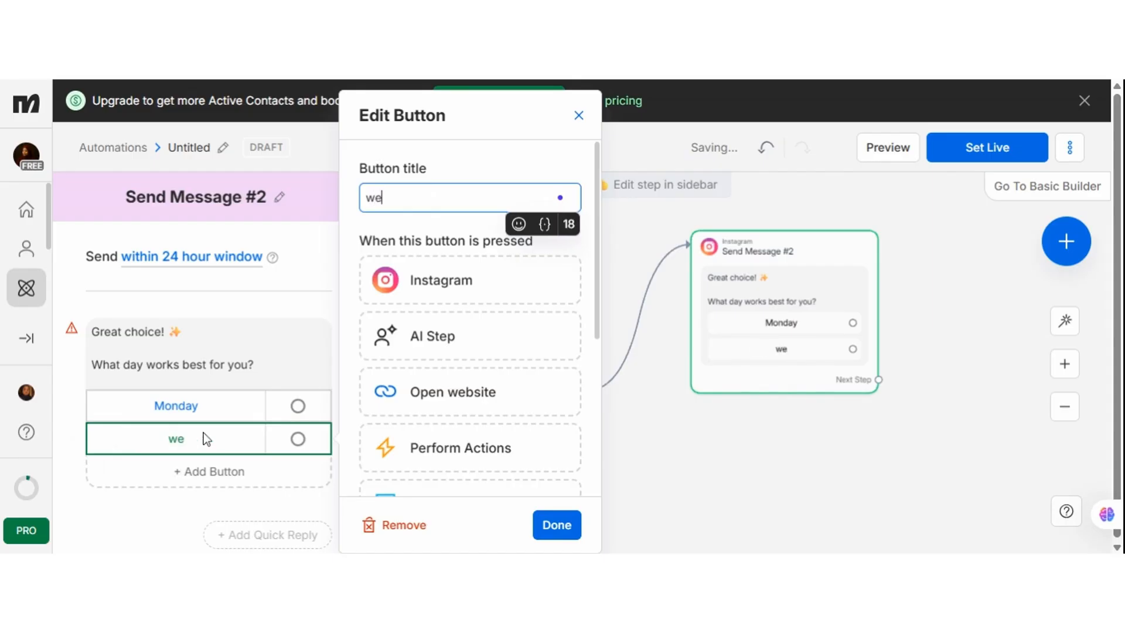
key(BackSpace)
key(BackSpace)
text(Wed)
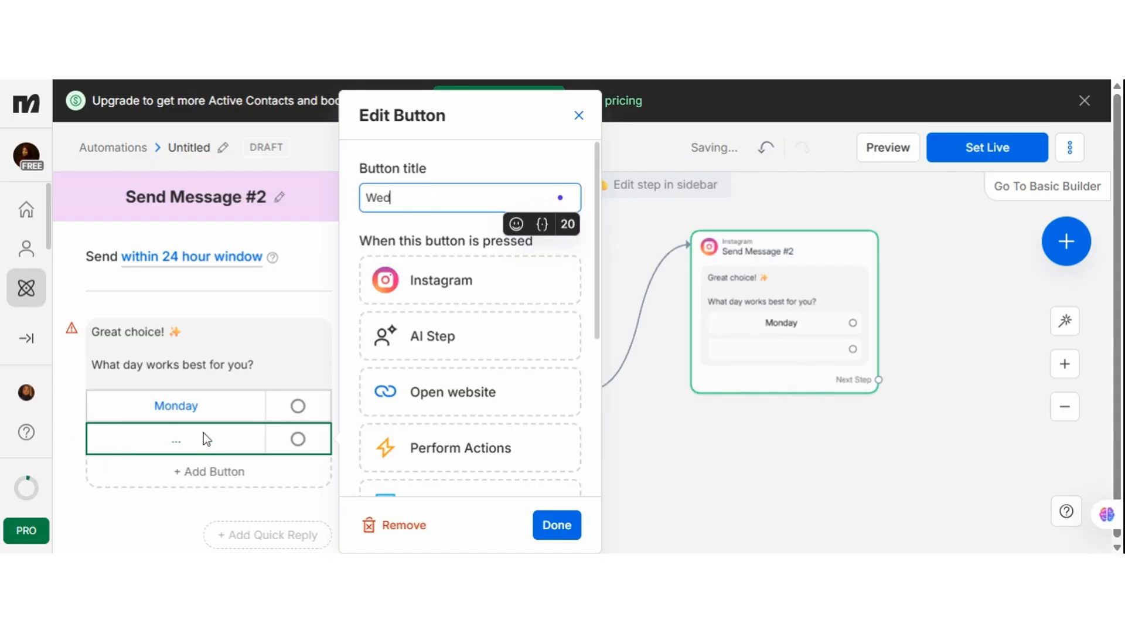
text(nesday)
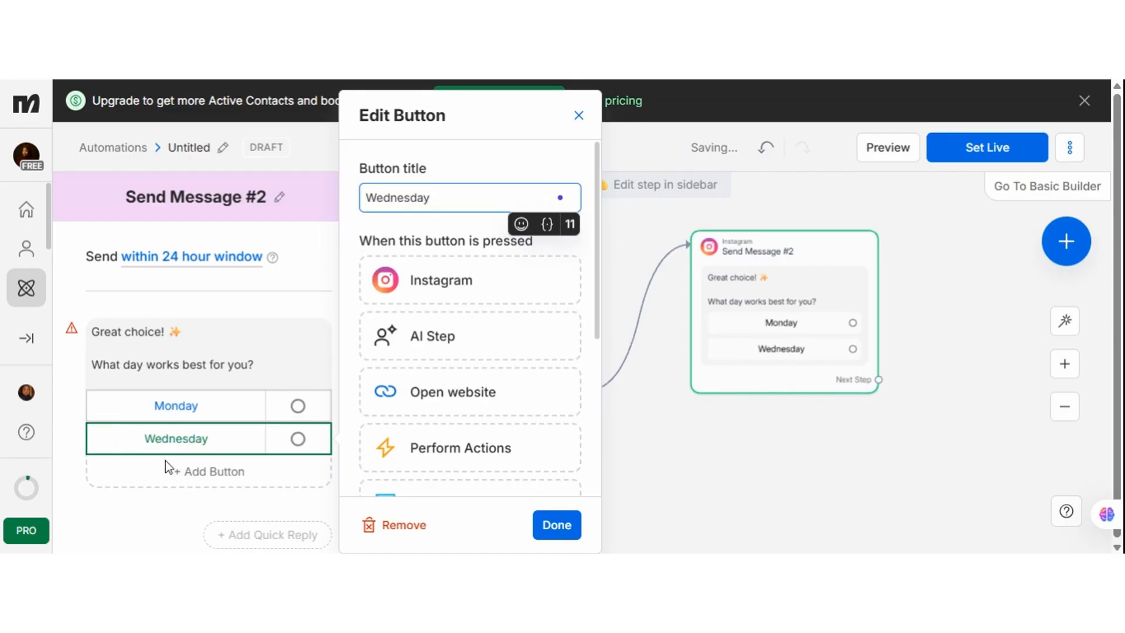
click(181, 471)
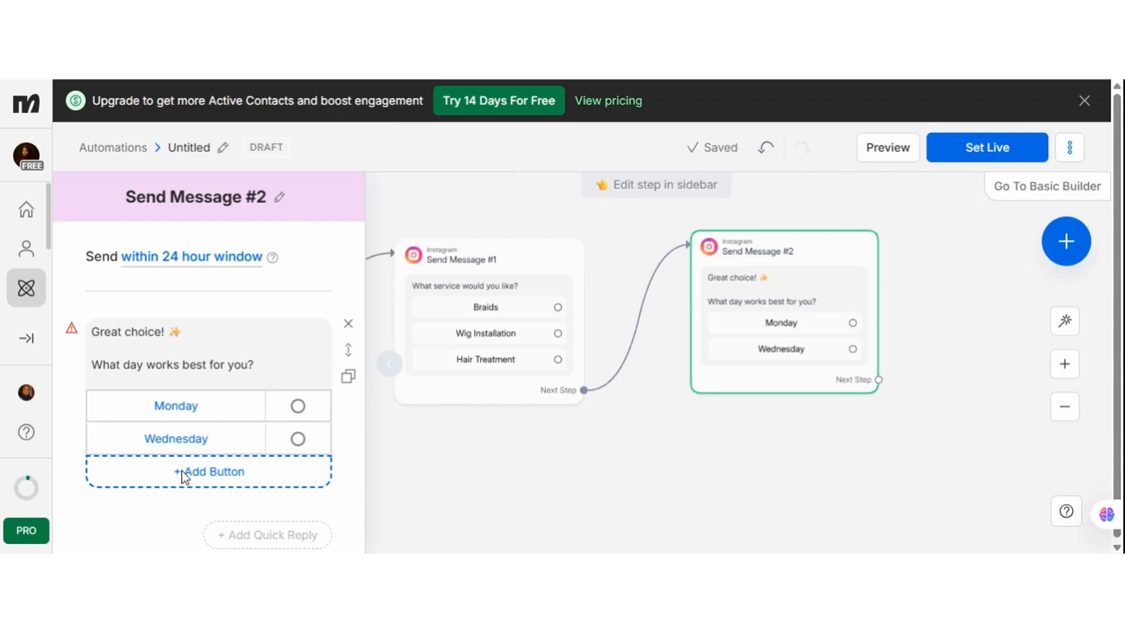
- Add a third button titled "Friday" to the day question message and close its settings
click(181, 471)
key(ctrl+a)
text(Fri)
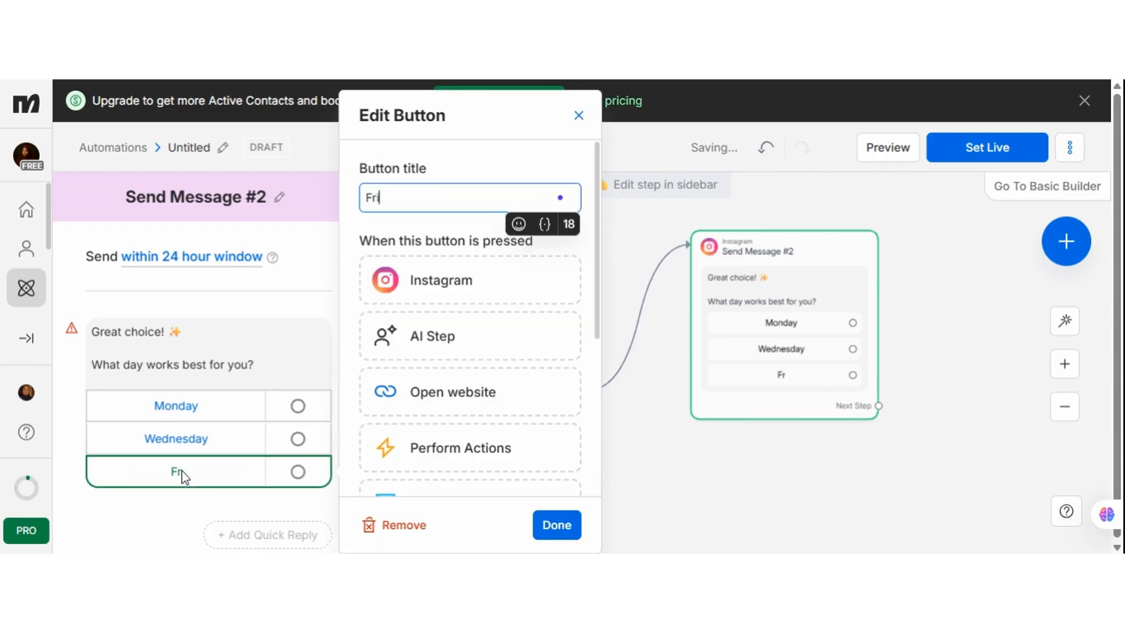
text(day)
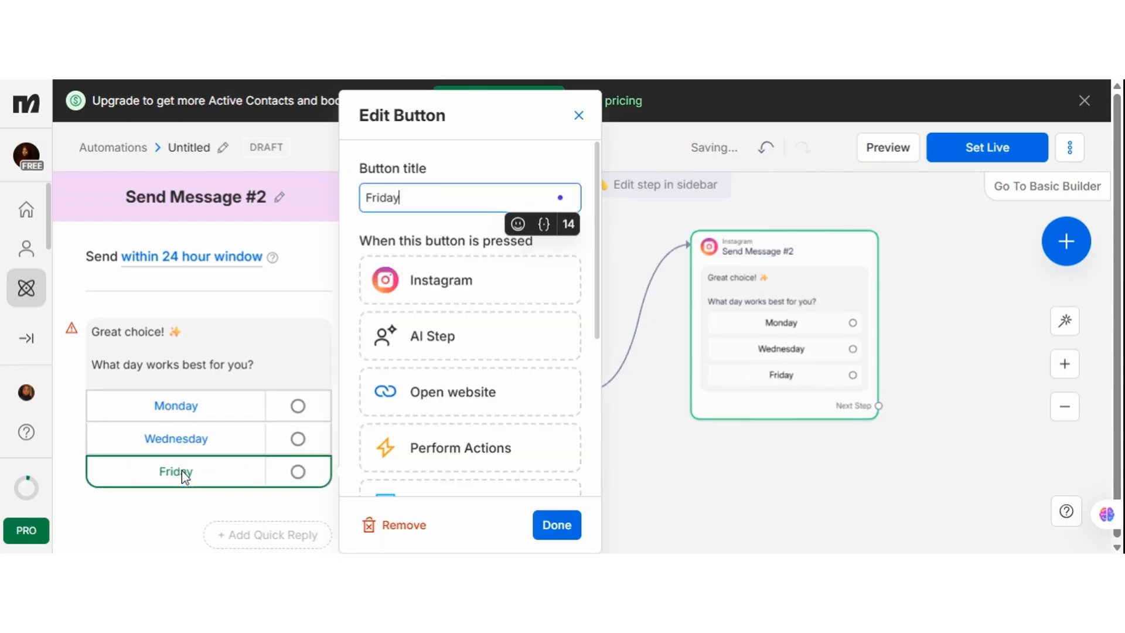
click(660, 486)
- Add an Instagram message as the next step after the day question message, placed lower on the canvas
mouse_move(659, 482)
mouse_down()
mouse_move(583, 487)
mouse_move(558, 508)
mouse_move(600, 517)
mouse_move(624, 511)
mouse_move(519, 499)
mouse_move(565, 514)
mouse_move(675, 479)
mouse_up()
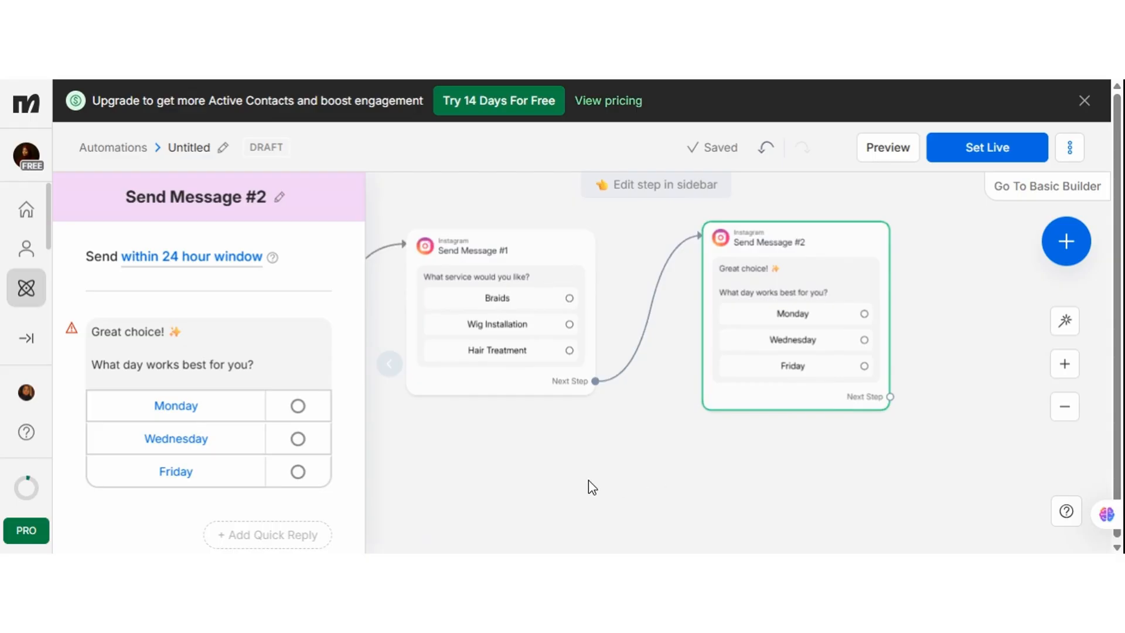
drag(588, 481, 504, 489)
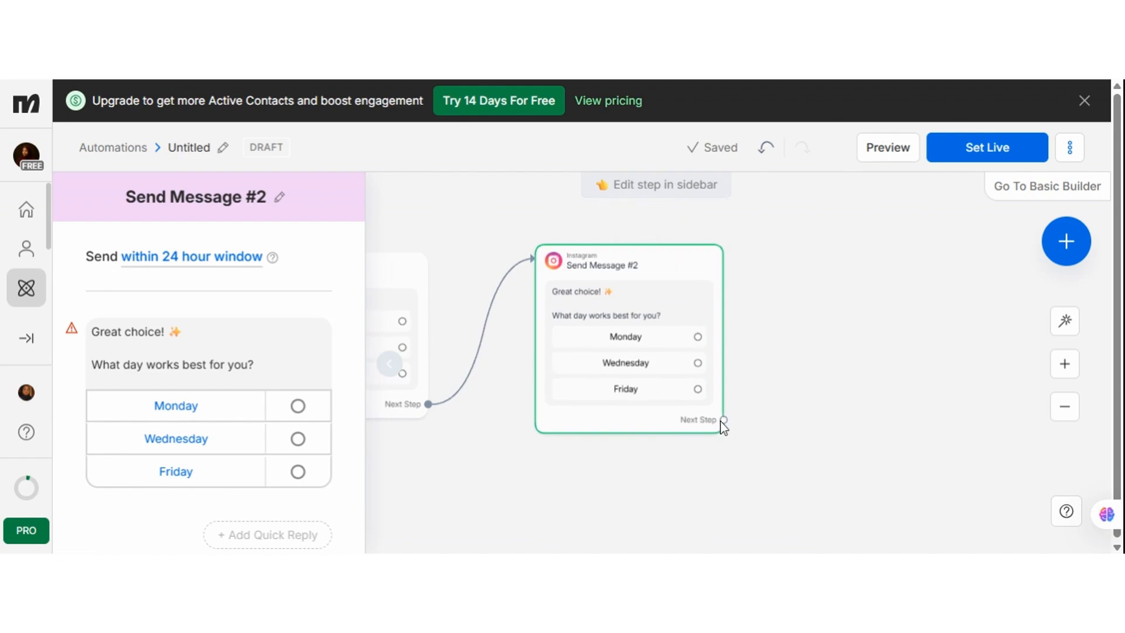
drag(724, 419, 817, 365)
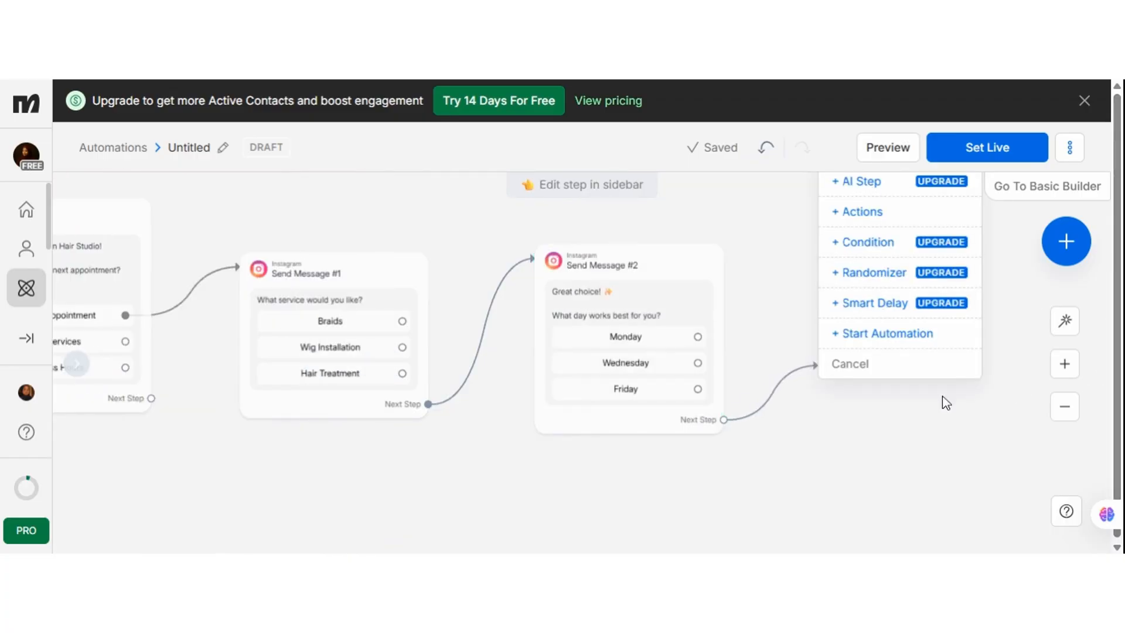
click(911, 416)
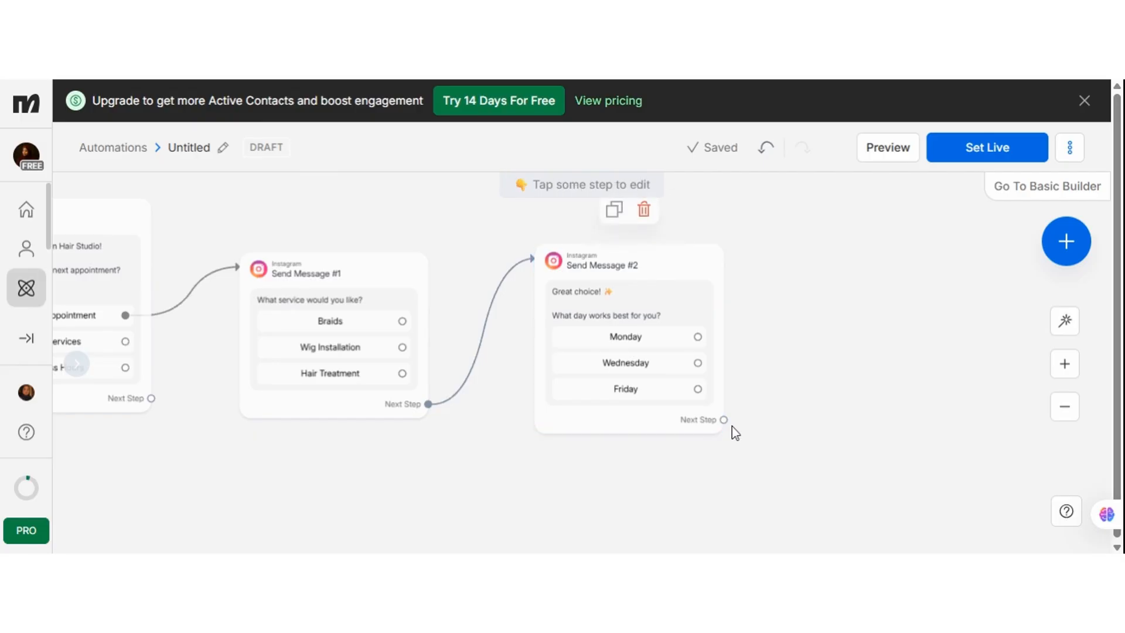
drag(723, 419, 792, 436)
click(845, 224)
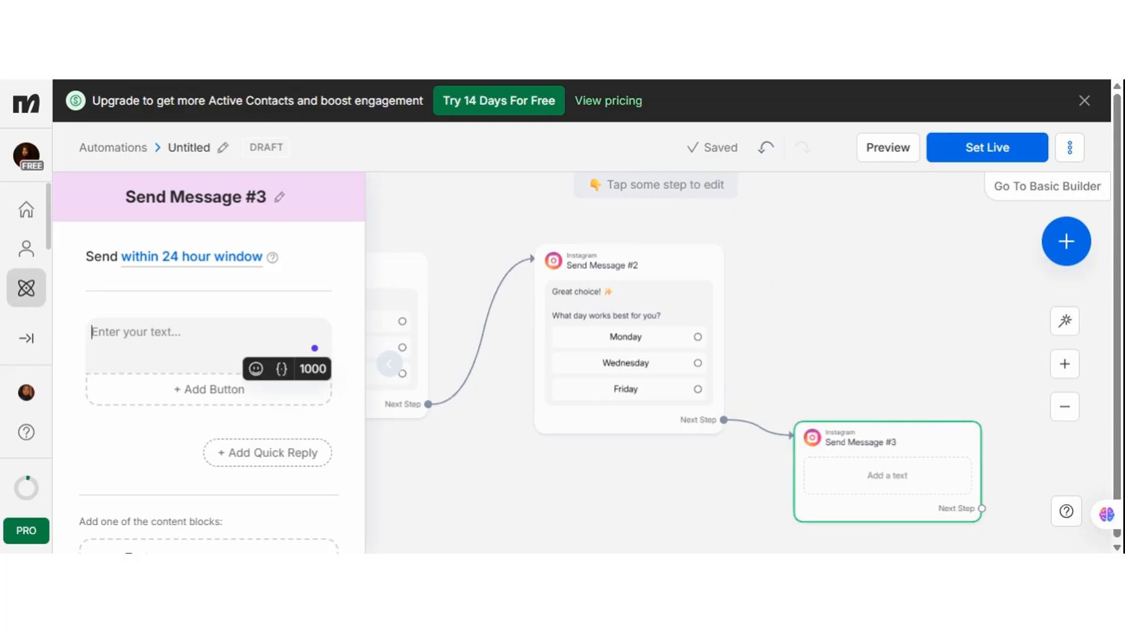
- Write in the new message: "Your braids appointment request for Monday has been received! A stylist will contact you shortly to confirm your booking."
mouse_move(836, 454)
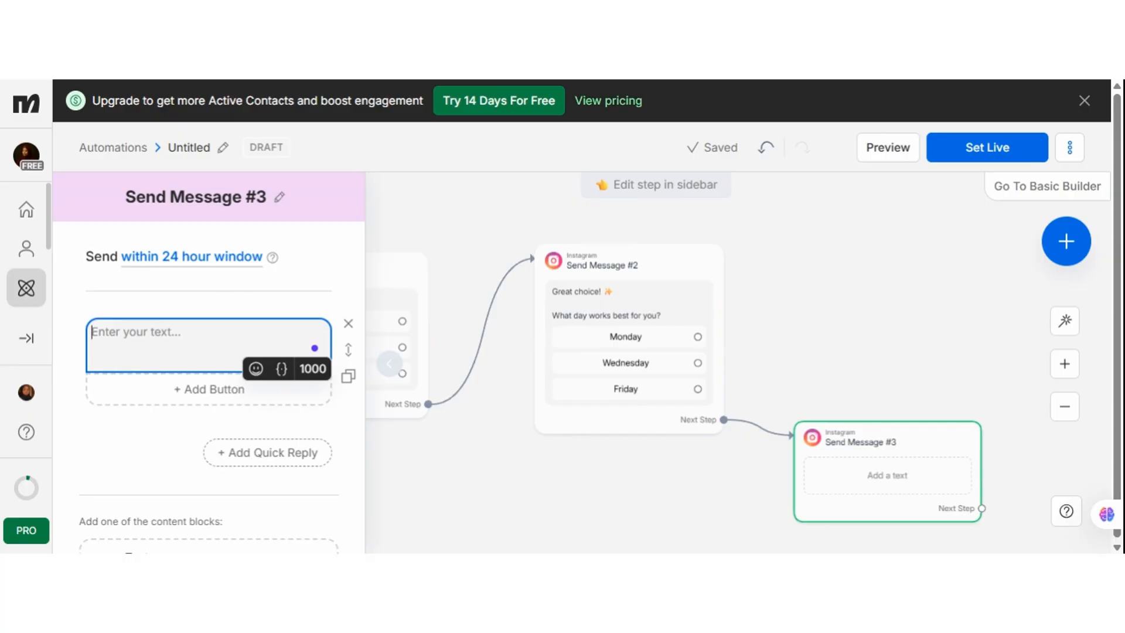
text(Your braids appointment request for Monday has been received! A stylist will contact you shortly to confirm your booking.)
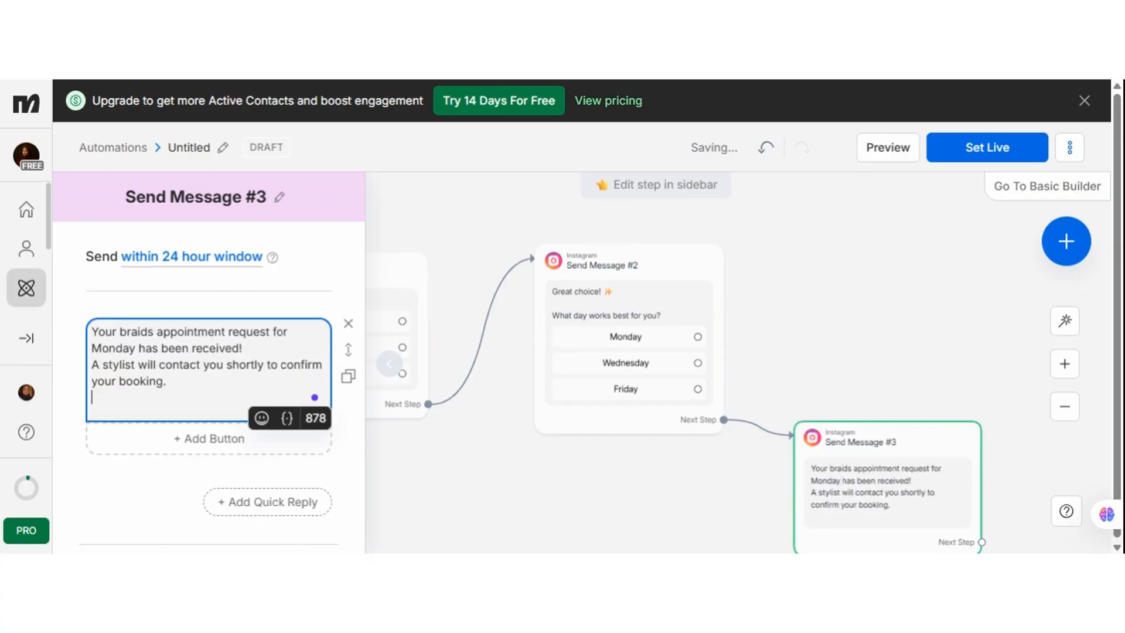
key(BackSpace)
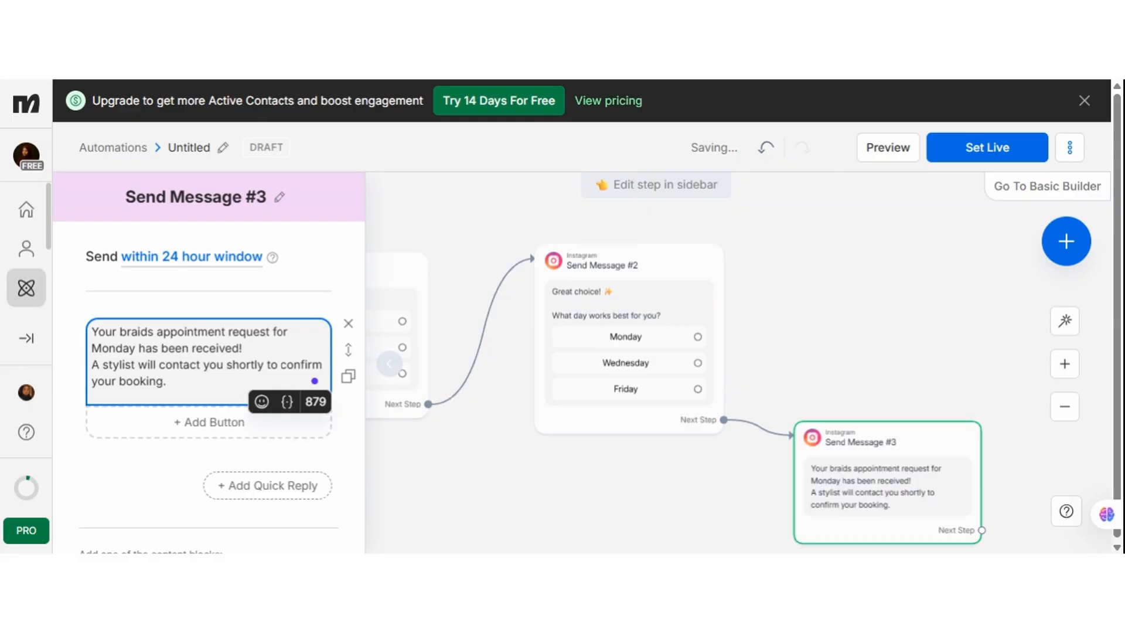
- Remove the word "request" from the confirmation message and insert a blank line between its two sentences
key(BackSpace)
key(BackSpace)
key(BackSpace)
key(BackSpace)
key(BackSpace)
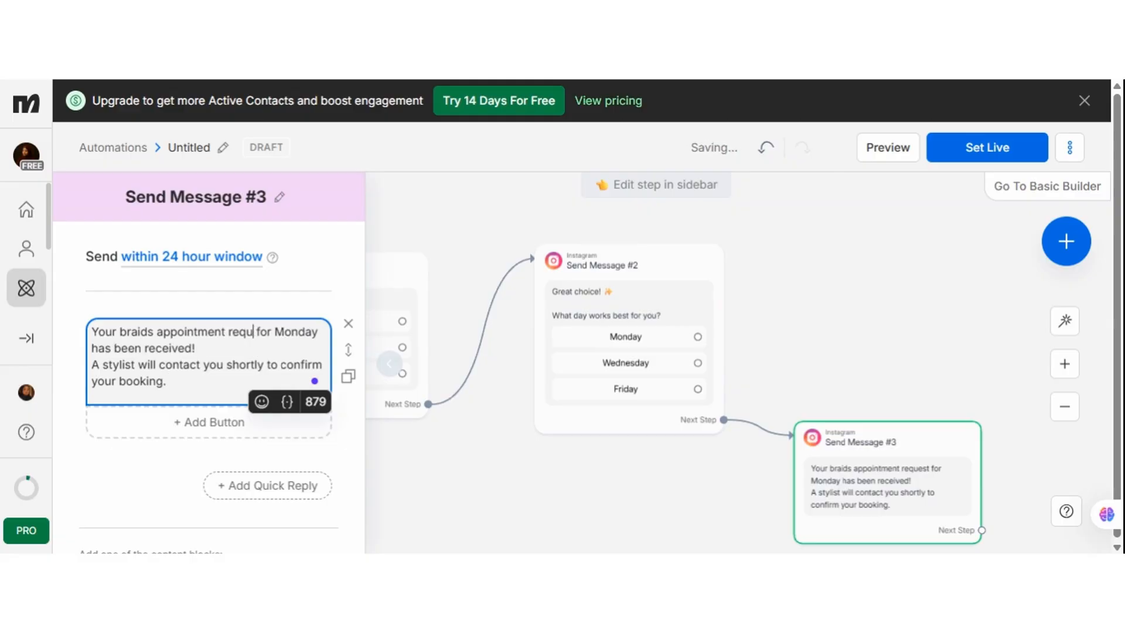
key(BackSpace)
key(BackSpace)
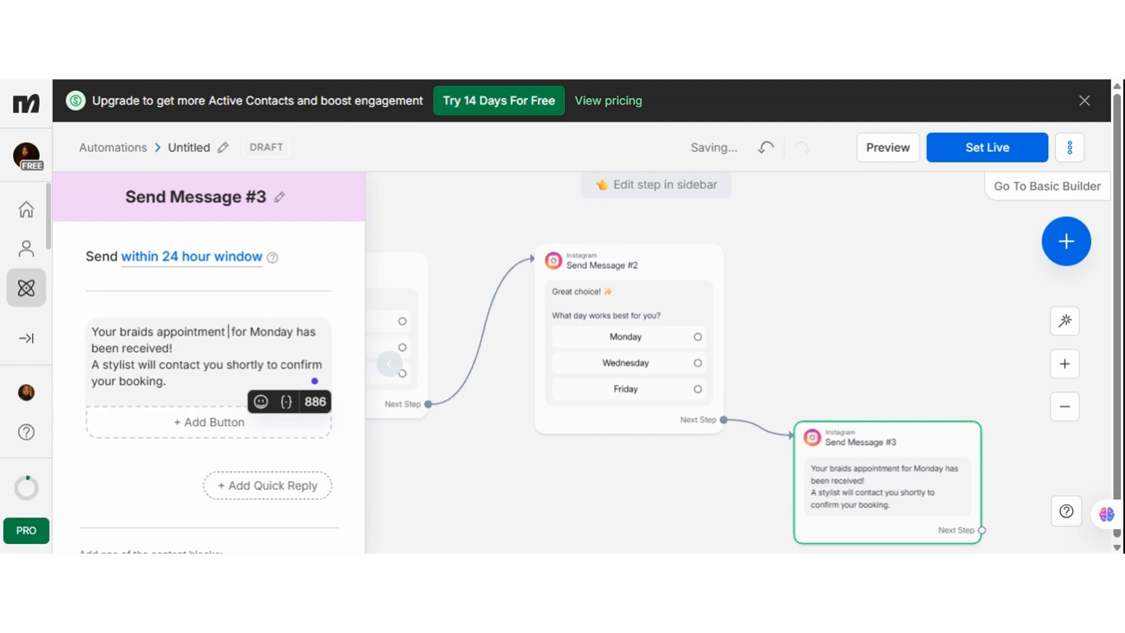
key(BackSpace)
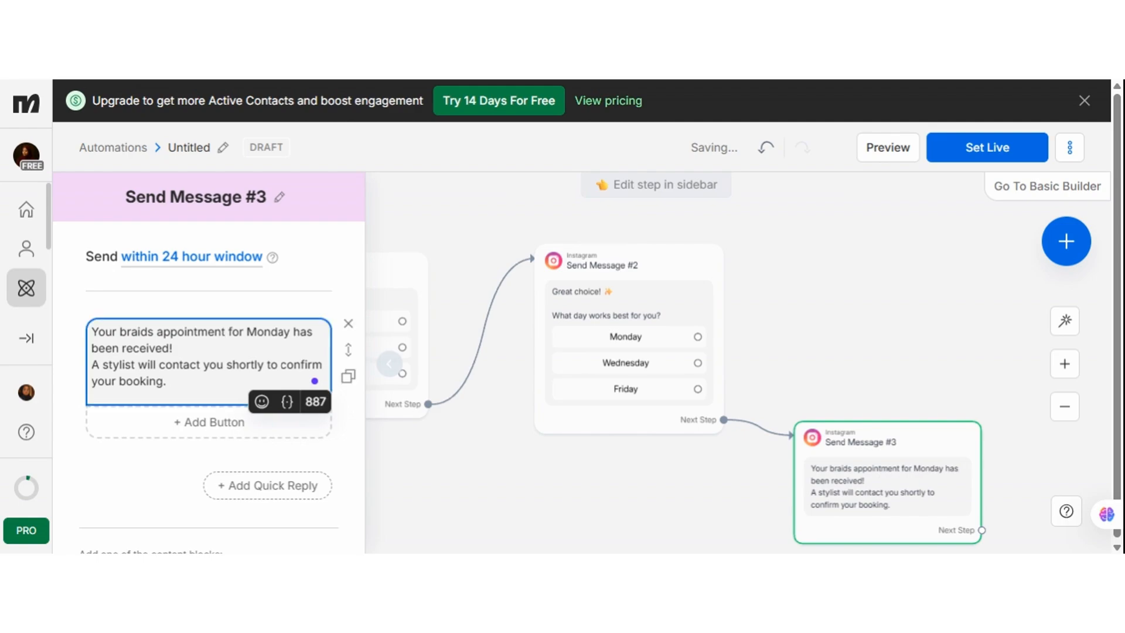
click(173, 348)
key(Return)
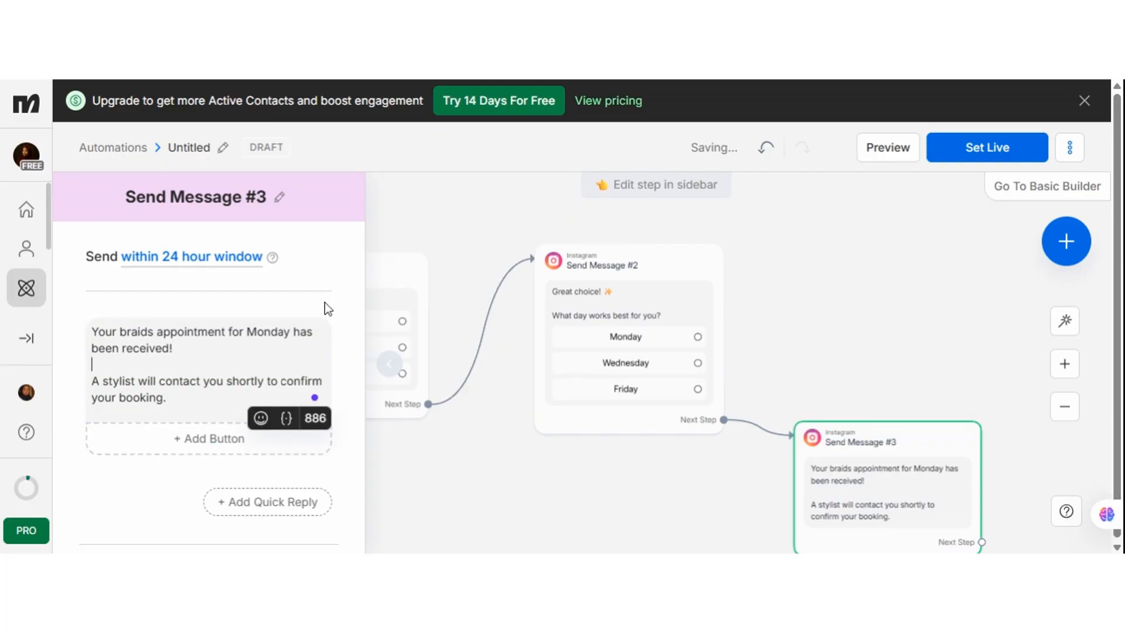
- Add a button titled "View Services" to the confirmation message and close its settings
click(215, 450)
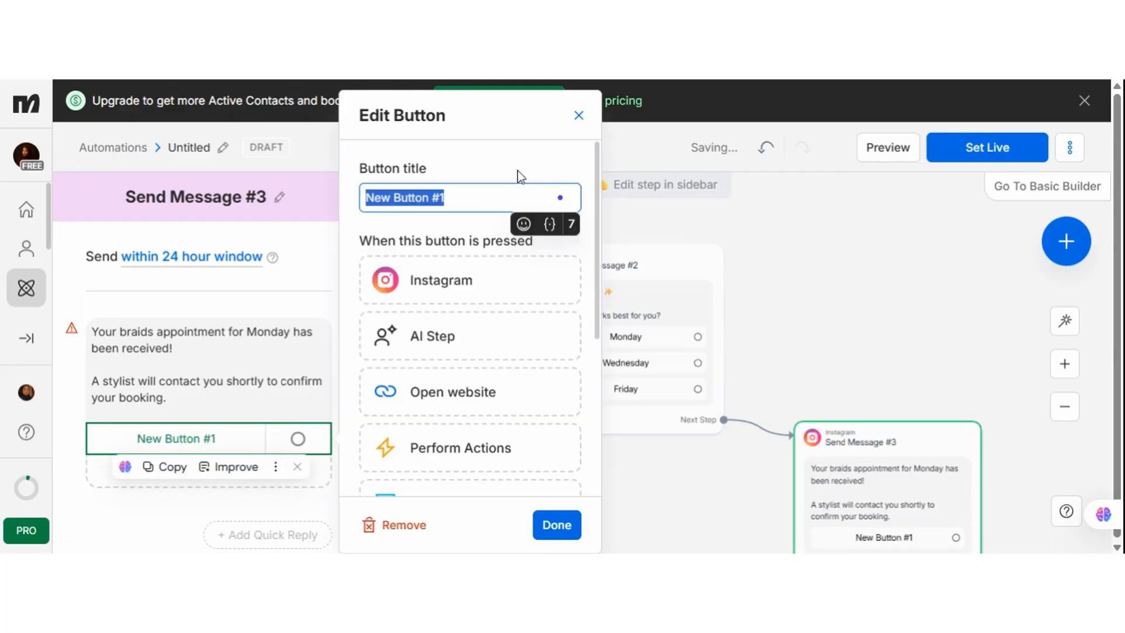
text(Vie)
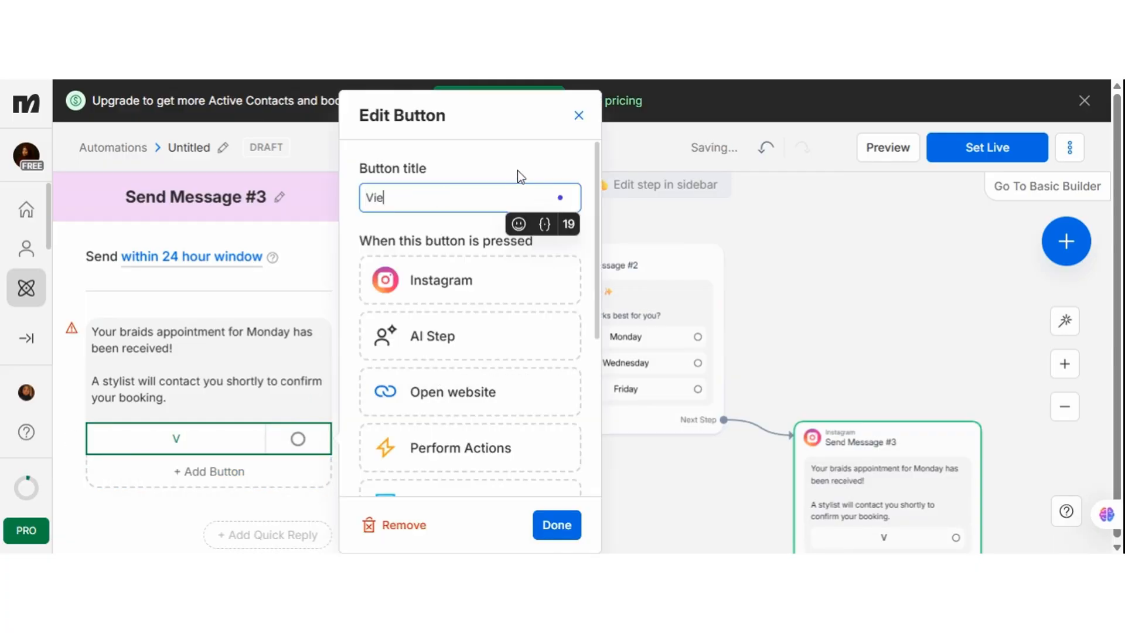
text(w Serv)
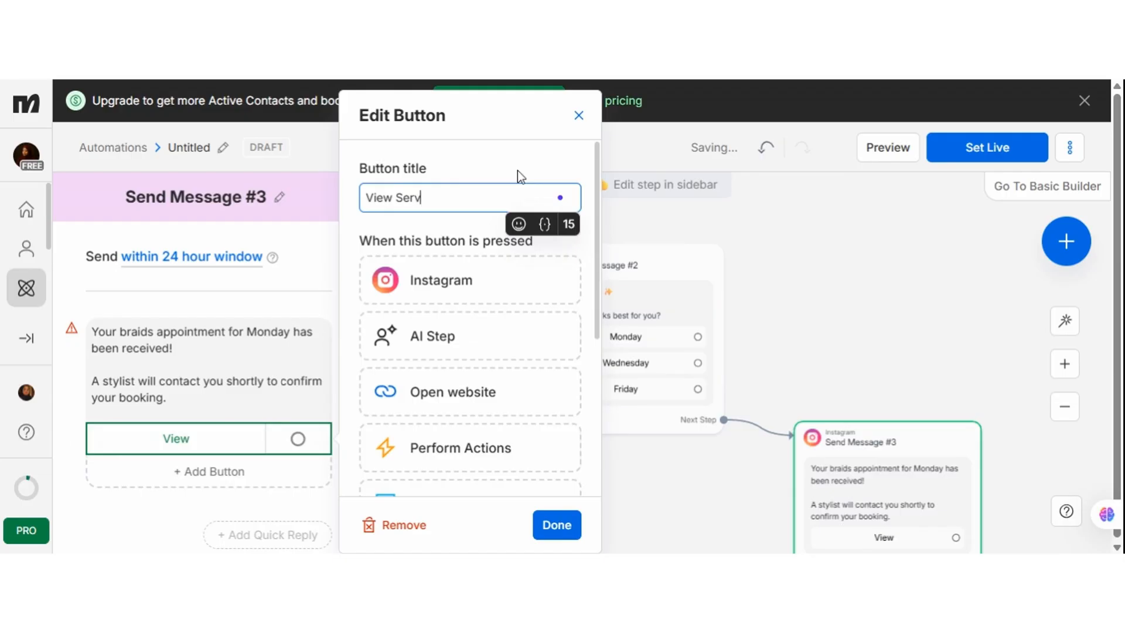
text(ices)
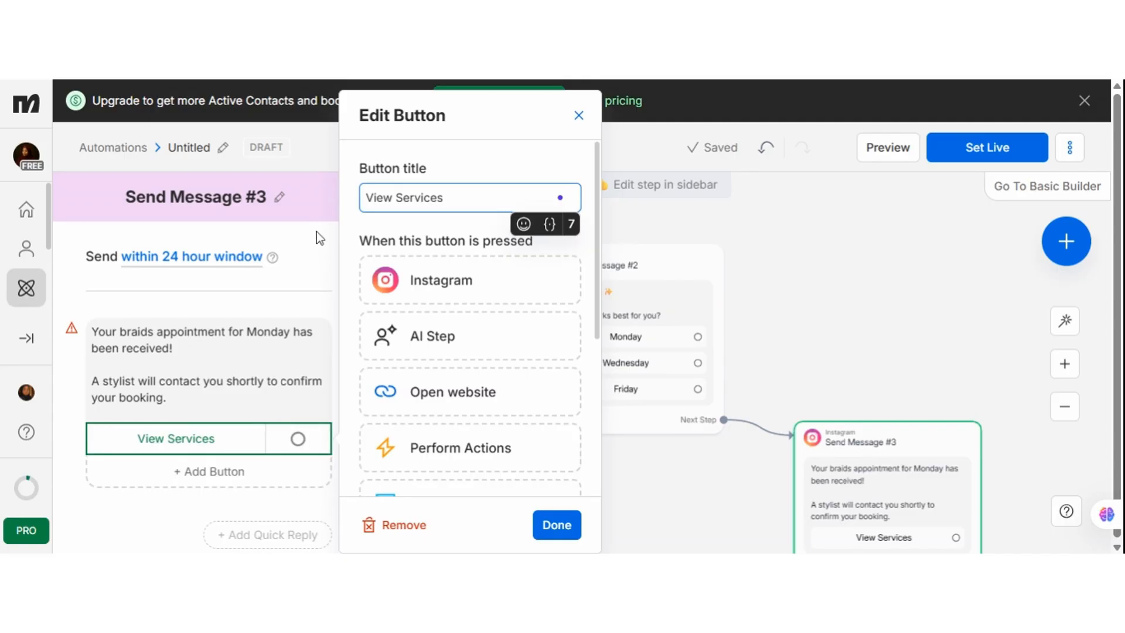
click(764, 304)
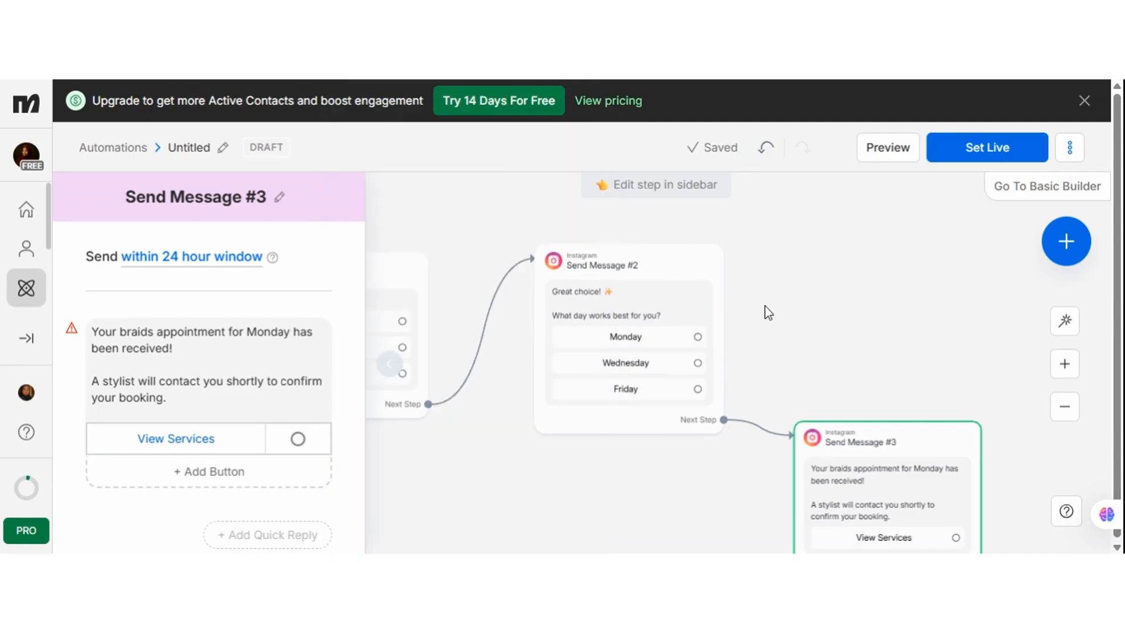
- Move the confirmation message step higher on the canvas, beside the day question message
drag(896, 440, 936, 258)
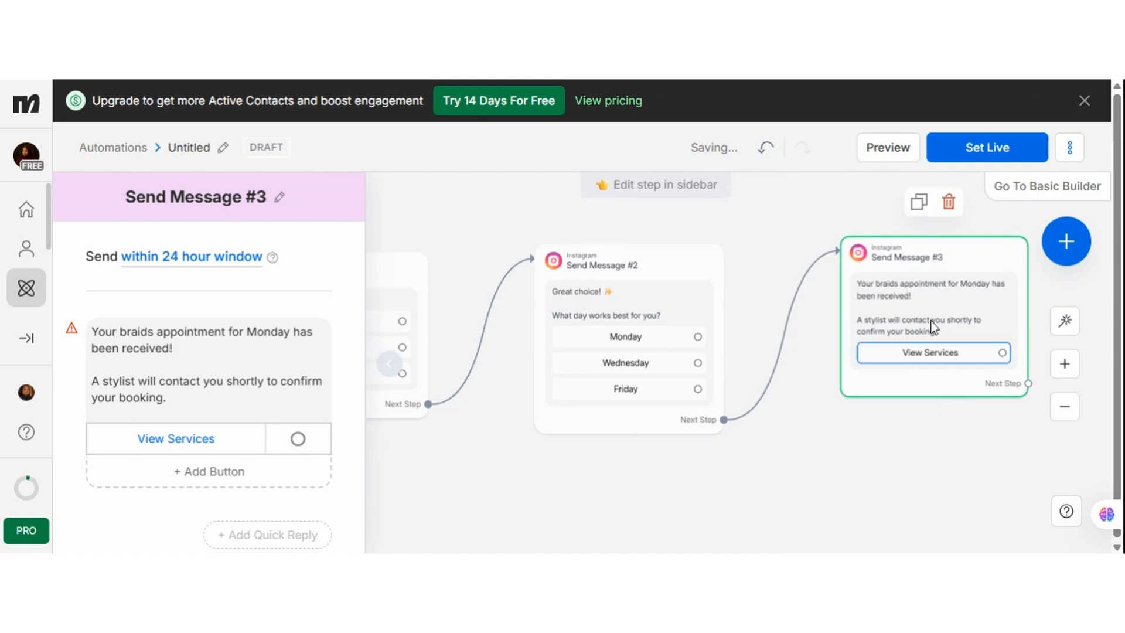
click(683, 330)
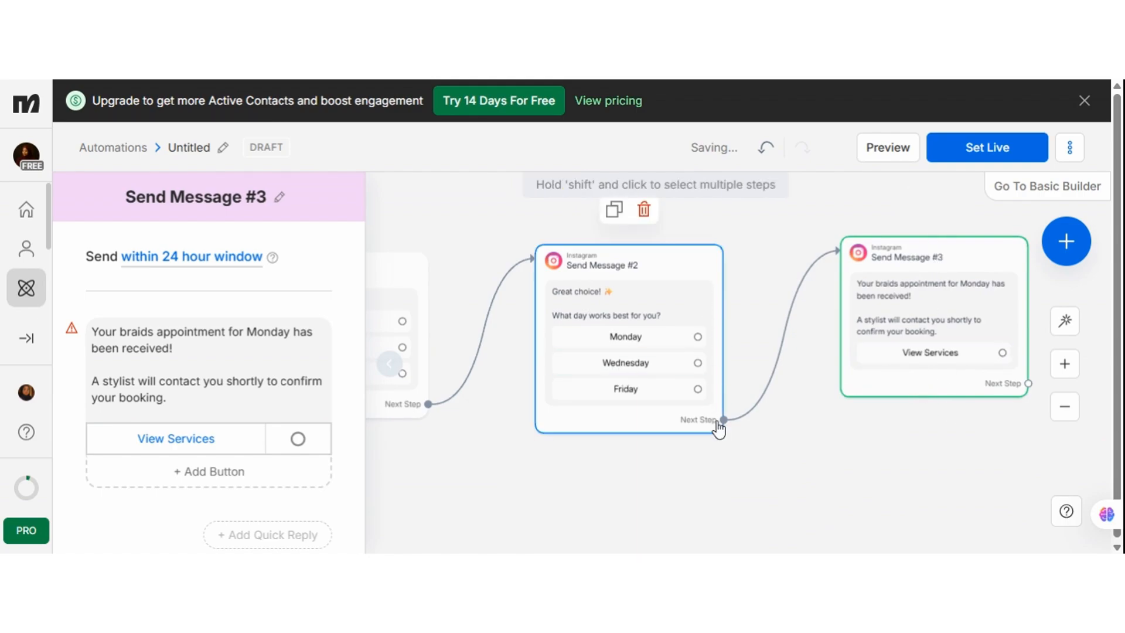
click(739, 414)
drag(812, 403, 625, 404)
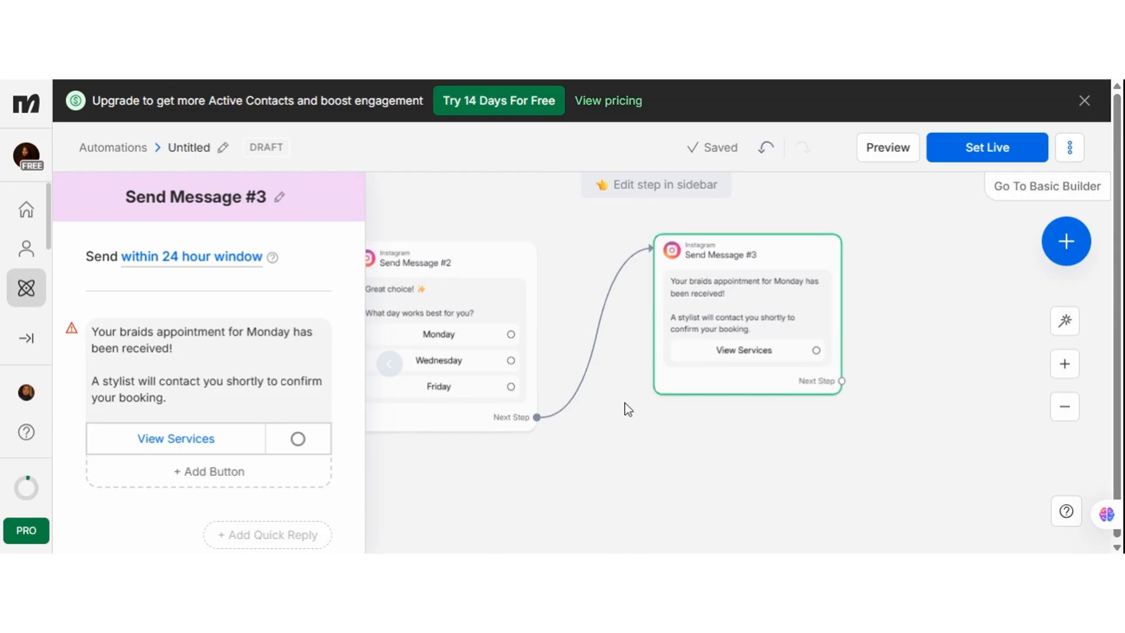
- Duplicate the confirmation message and position the copy below the original
mouse_move(730, 296)
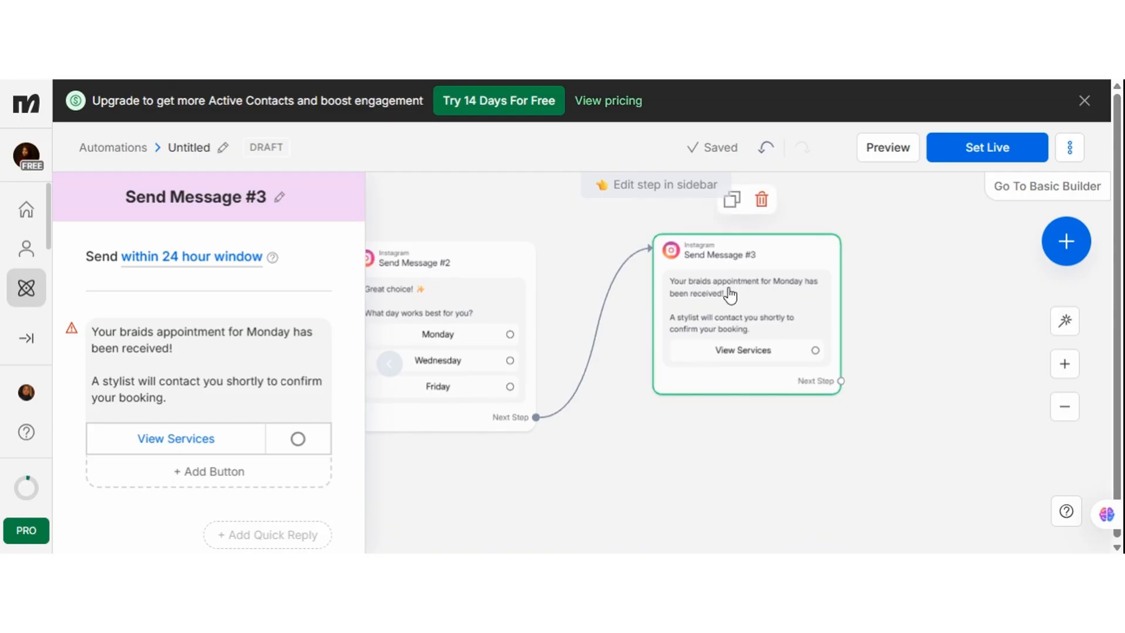
click(733, 202)
drag(740, 310, 767, 258)
- Remove the day question's default next-step link and connect its Monday button to the upper confirmation message
drag(545, 422, 579, 320)
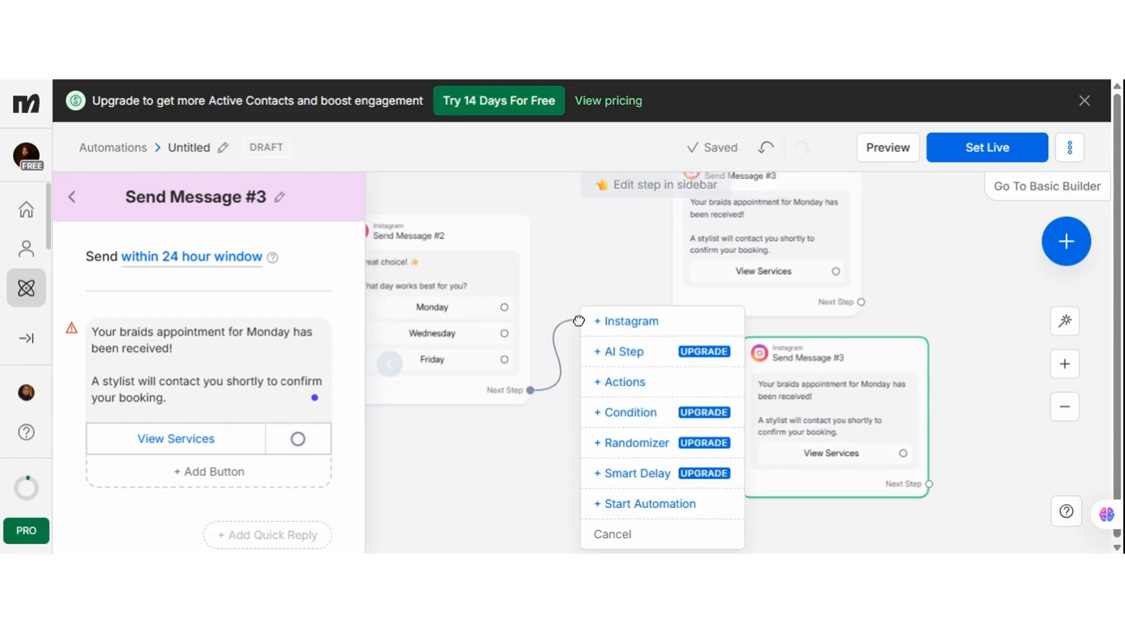
click(576, 283)
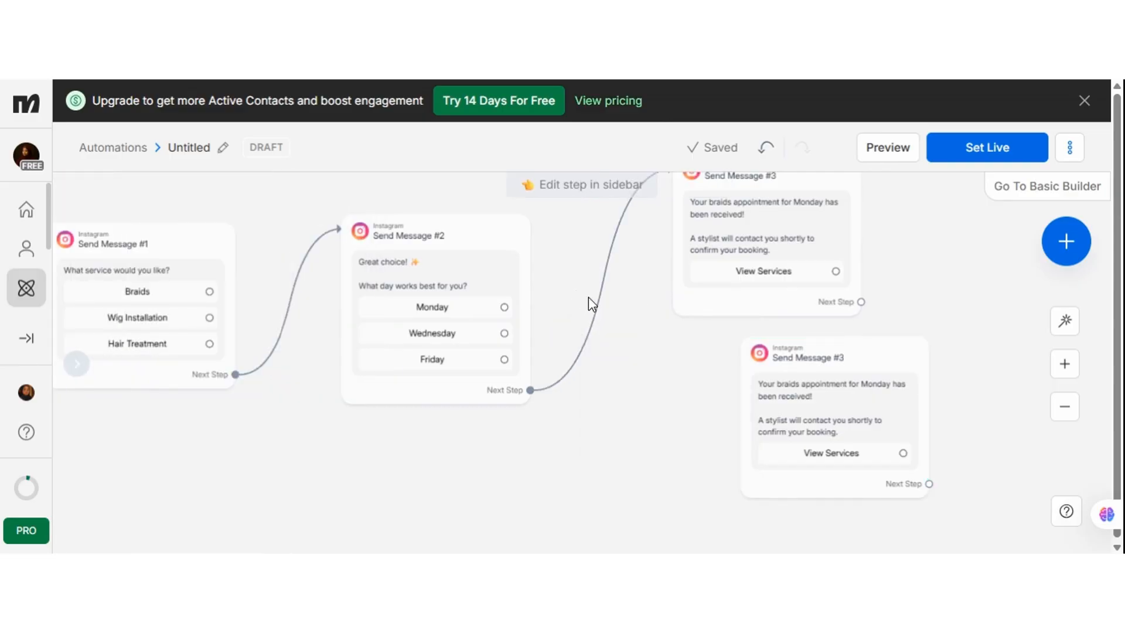
click(594, 274)
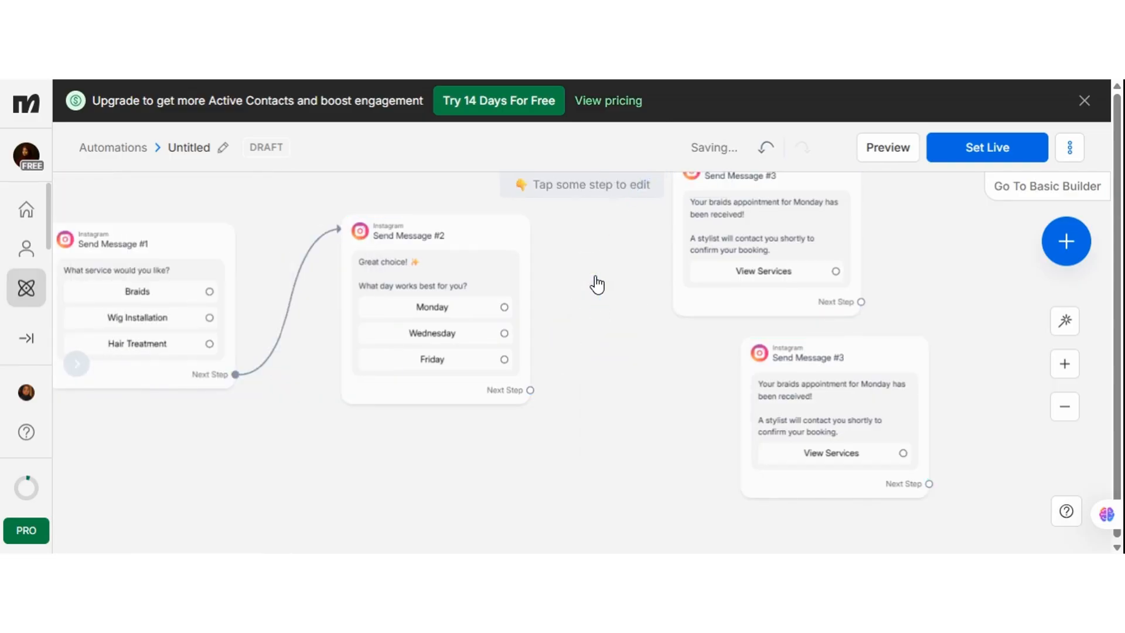
drag(504, 307, 676, 254)
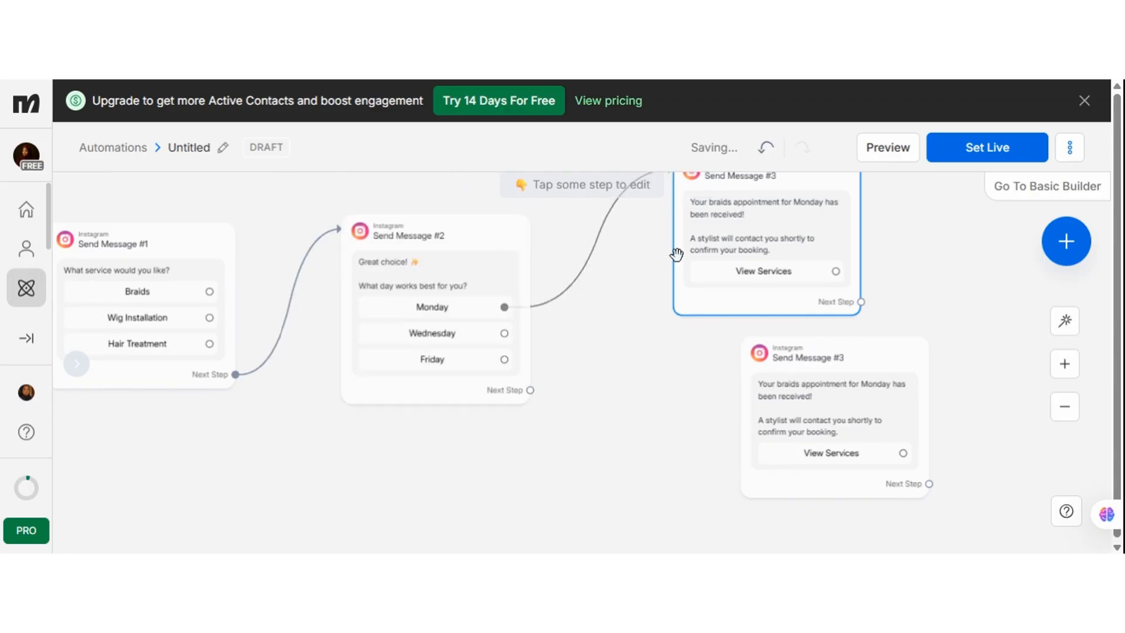
- Align the duplicated confirmation message under the original and connect the Wednesday button to it
drag(777, 371, 706, 364)
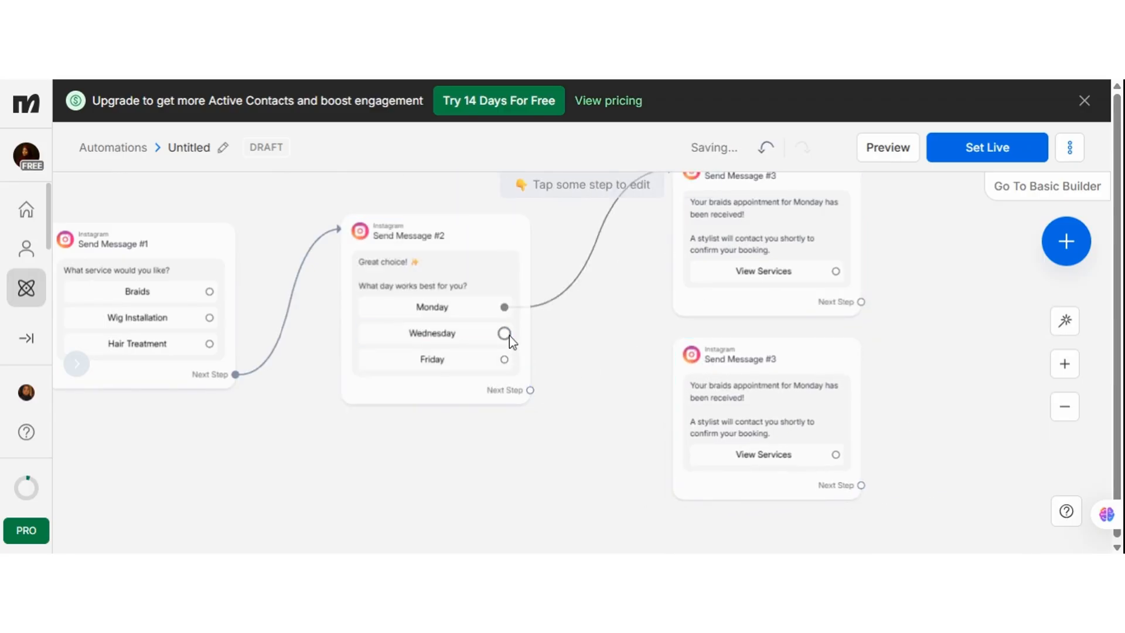
drag(504, 333, 673, 373)
- Duplicate the confirmation message again, place the copy beneath the other two and connect the Friday button to it
mouse_move(782, 366)
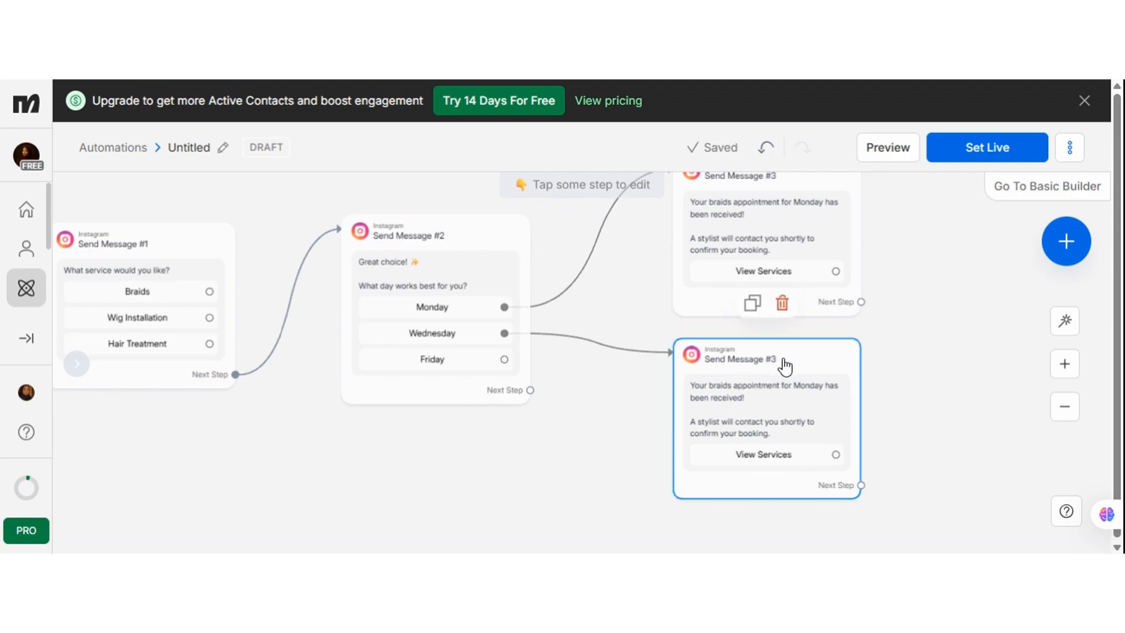
click(755, 307)
drag(699, 382, 786, 496)
drag(936, 438, 956, 340)
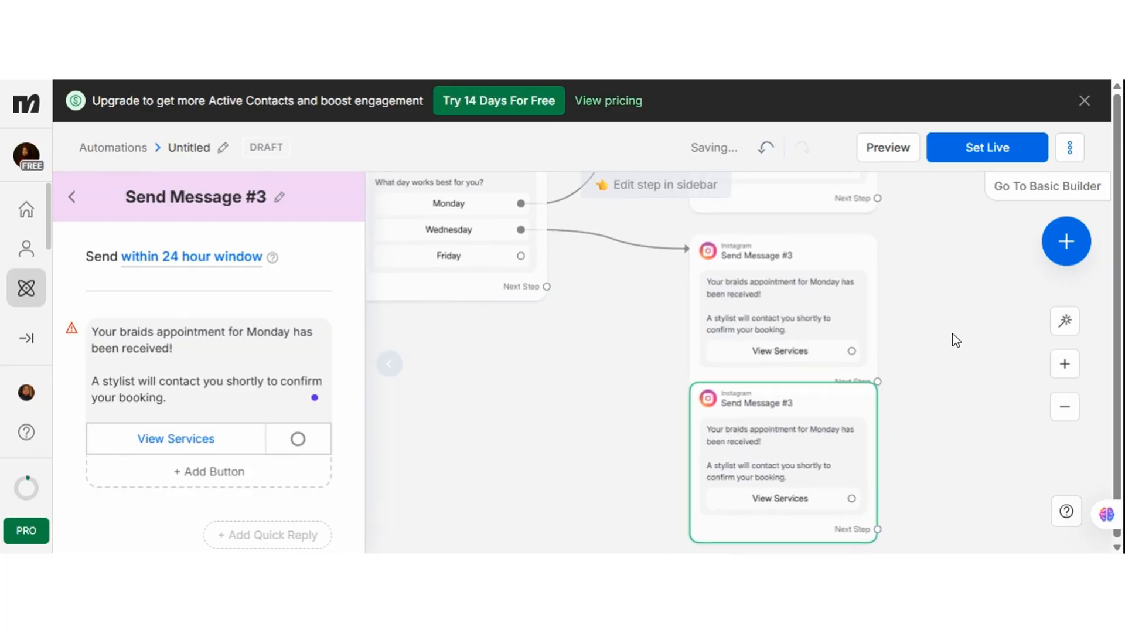
drag(813, 394, 818, 424)
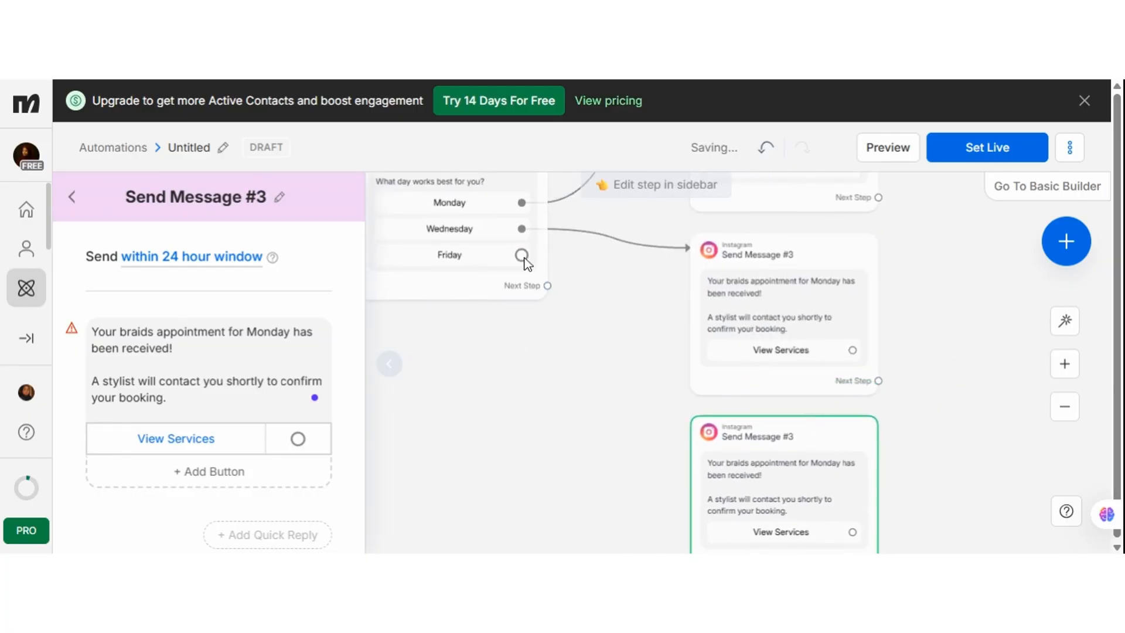
drag(521, 254, 694, 461)
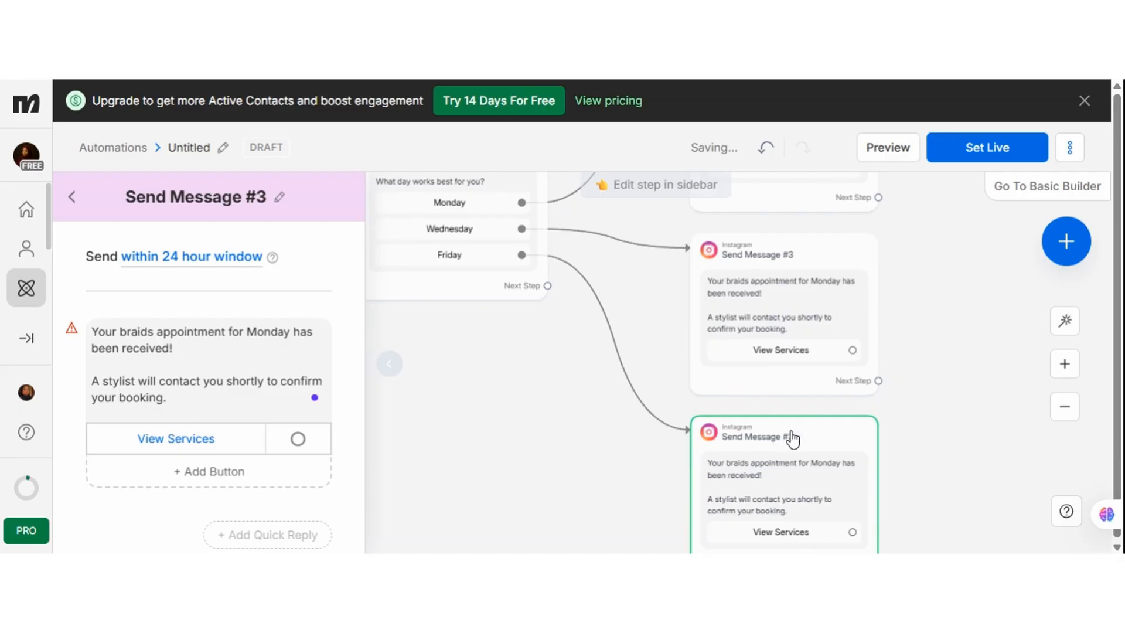
- Change the day in the uppermost confirmation message from Monday to Wednesday
drag(909, 420, 843, 537)
drag(863, 478, 892, 440)
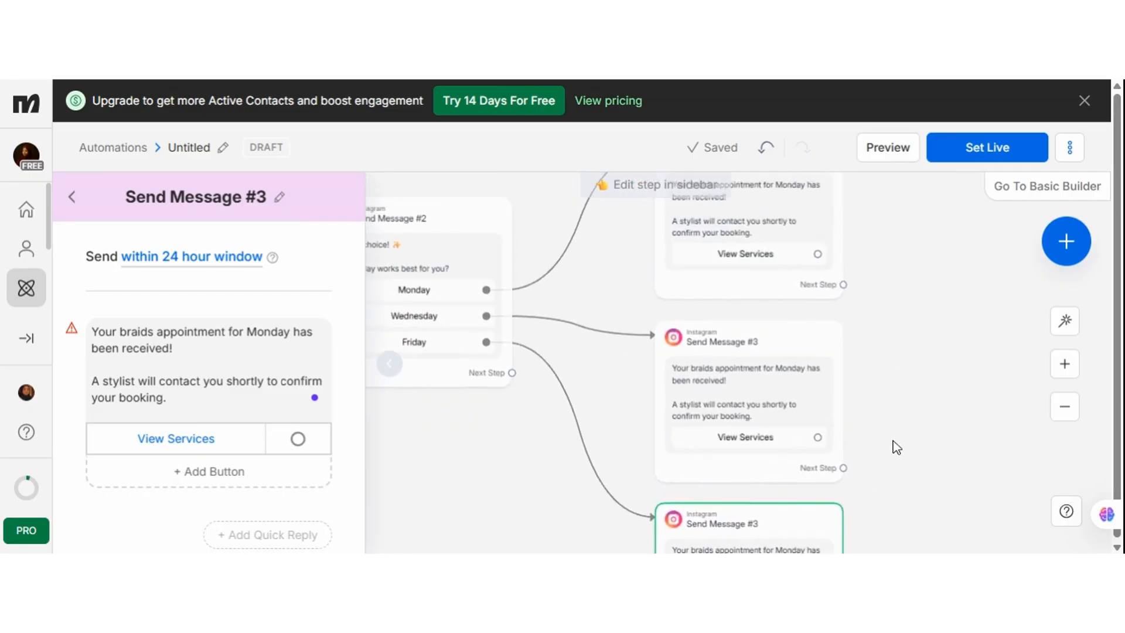
click(771, 255)
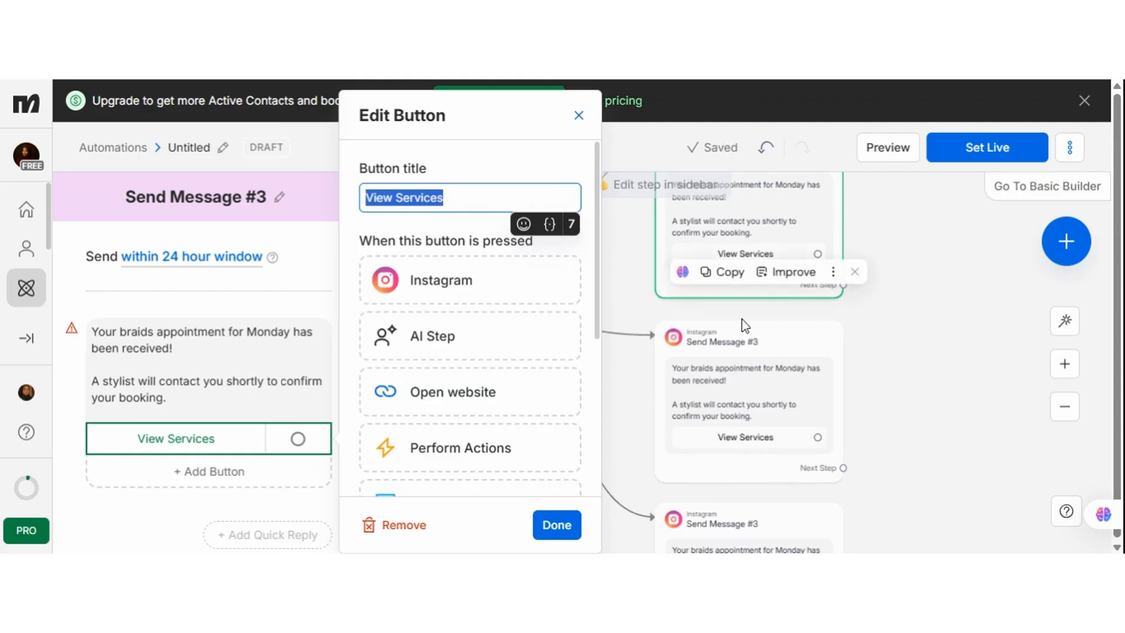
click(743, 347)
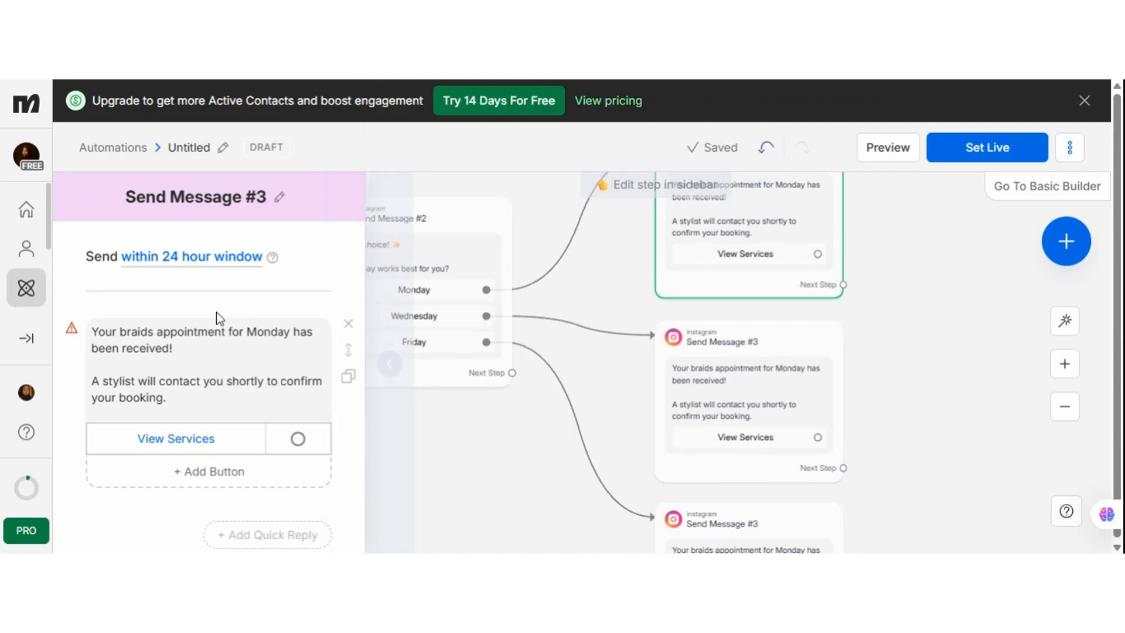
click(290, 332)
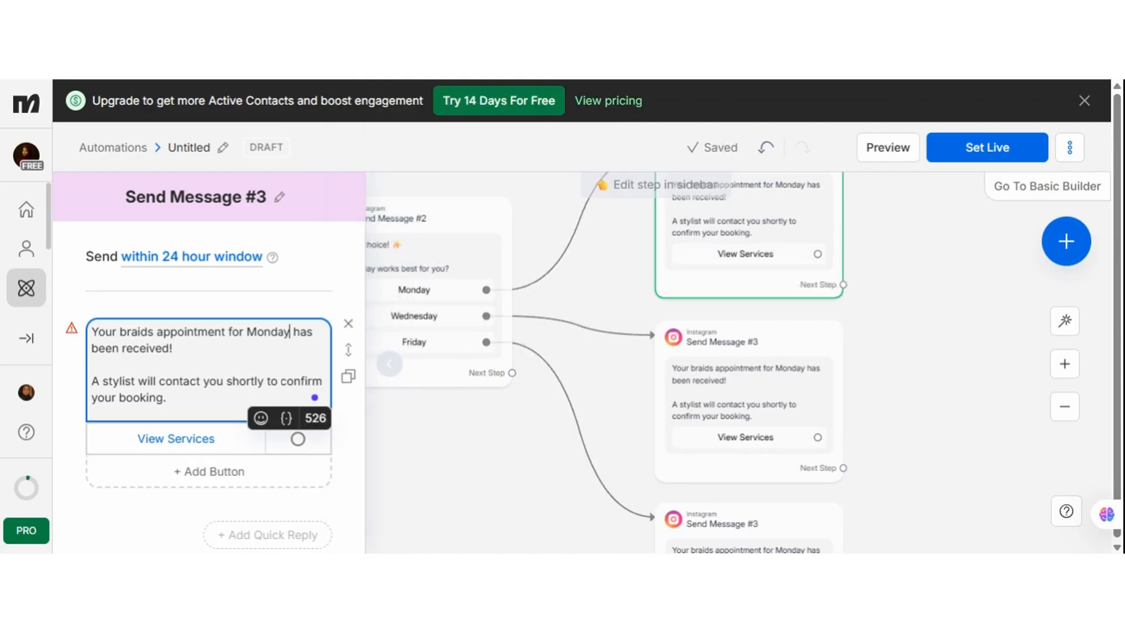
key(BackSpace)
key(BackSpace)
key(BackSpace)
key(BackSpace)
key(BackSpace)
key(BackSpace)
key(BackSpace)
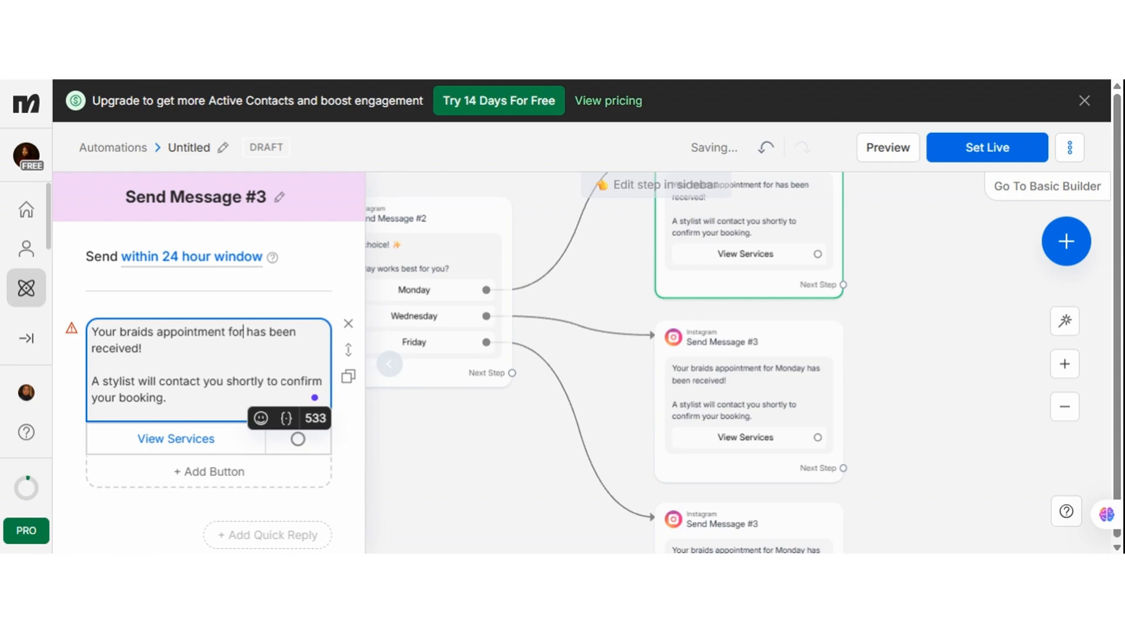
text(Wednes)
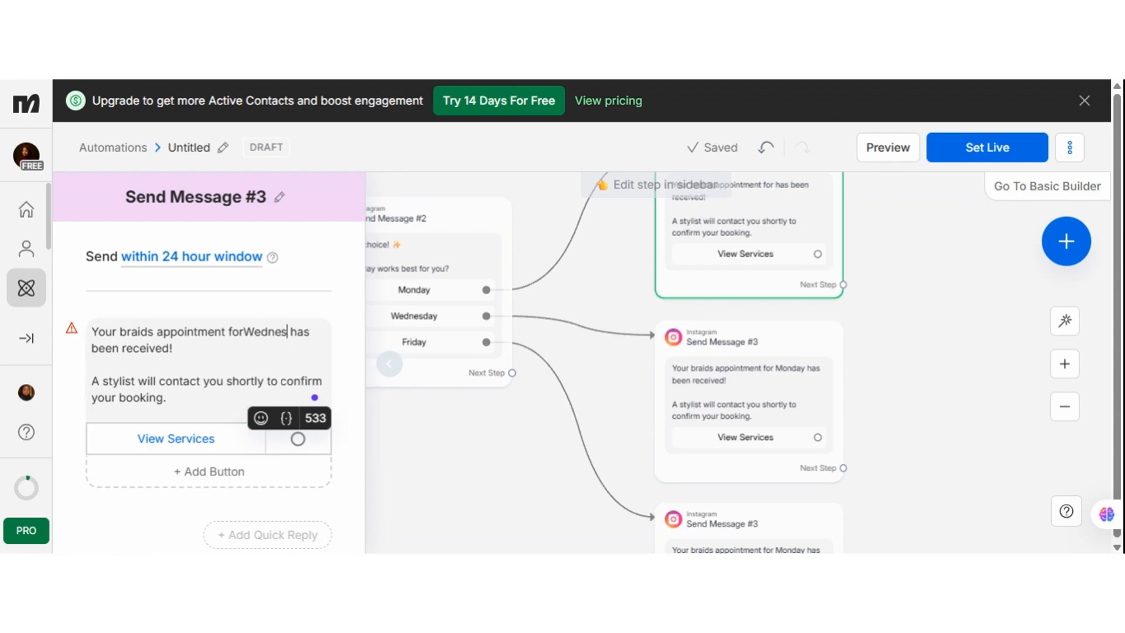
text(days)
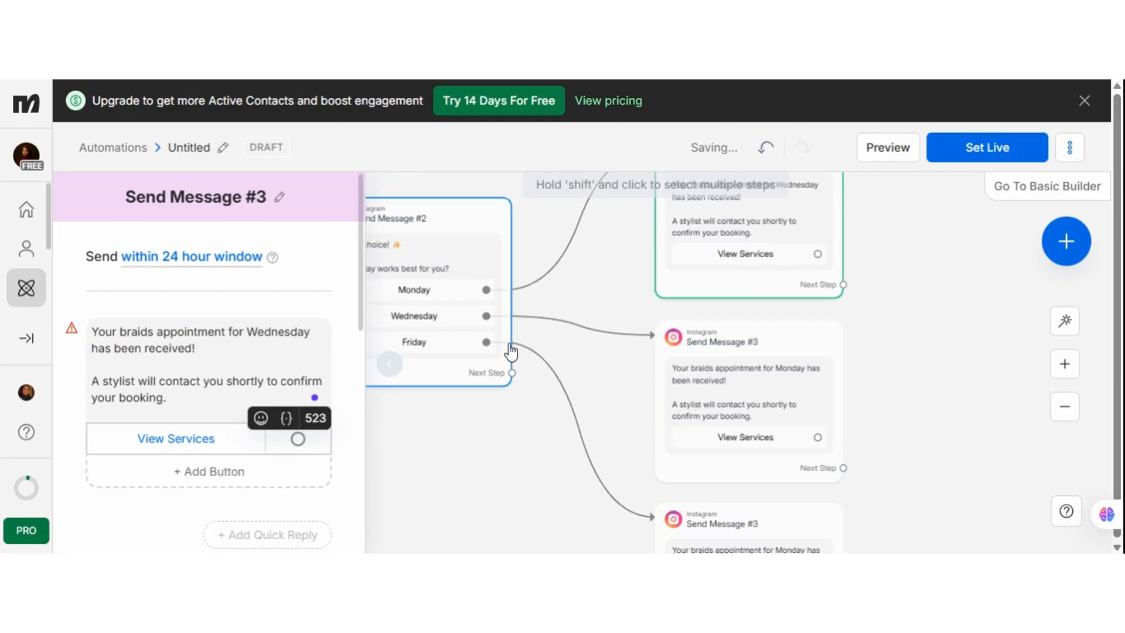
- Change the day in the lowest confirmation message from Monday to Friday and close its editor
click(580, 340)
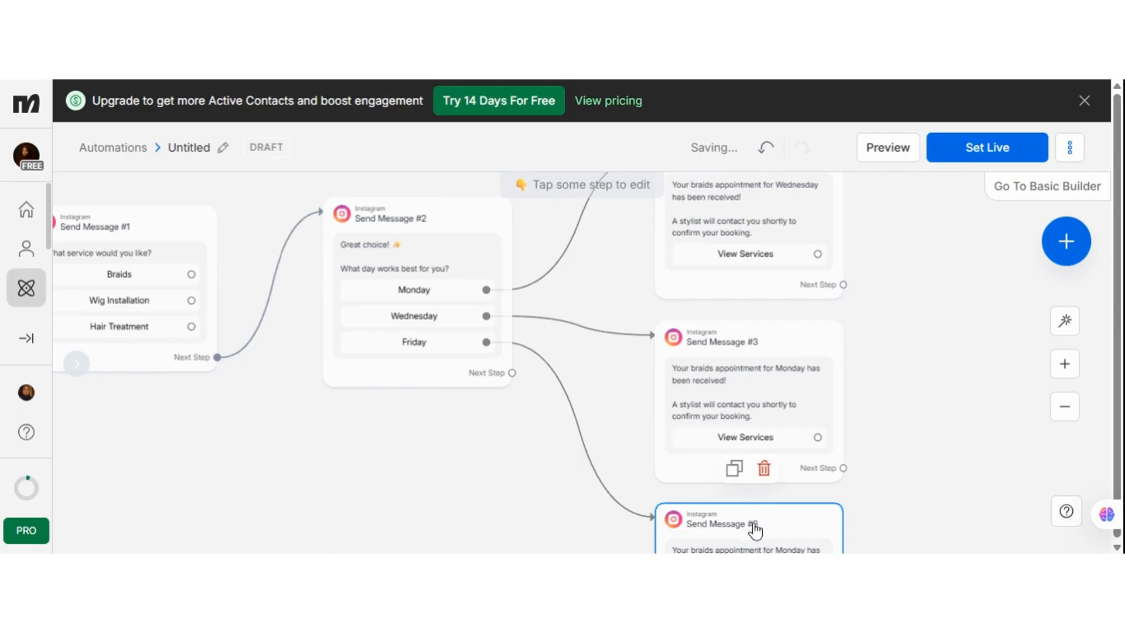
click(754, 529)
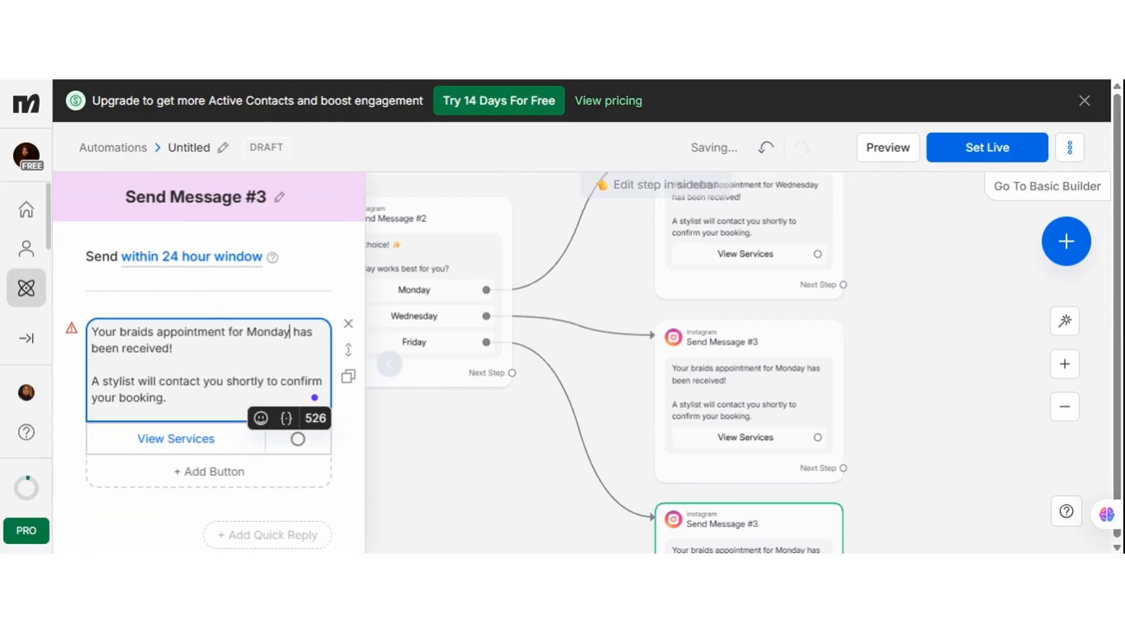
key(BackSpace)
key(BackSpace)
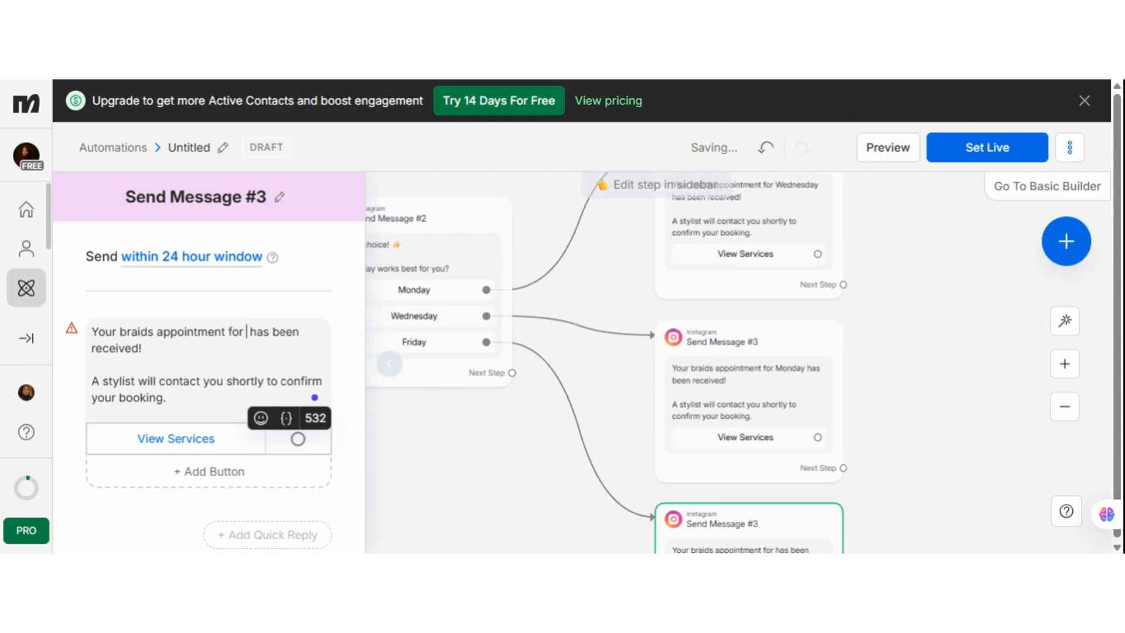
text(Friday)
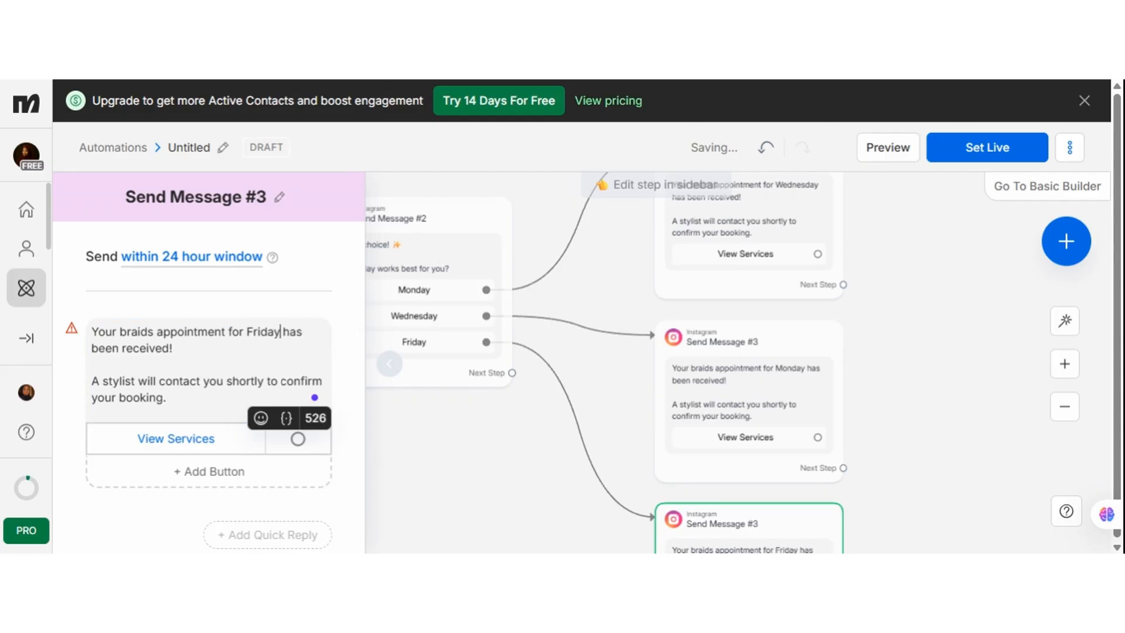
click(433, 447)
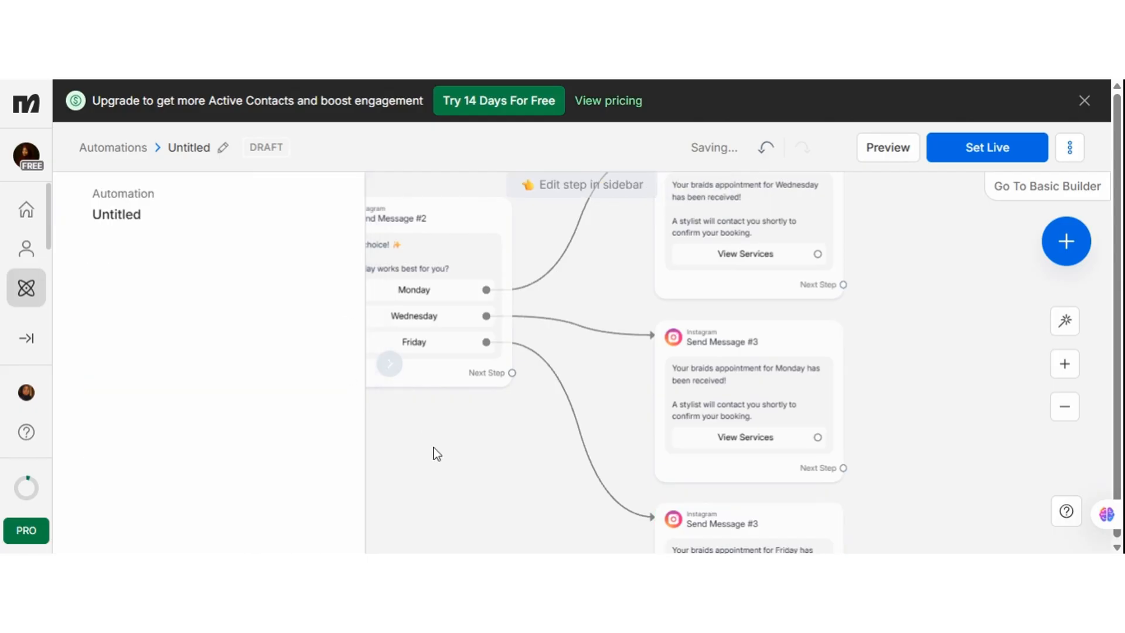
- Replace the service question's default next-step link with links from Braids, Wig Installation and Hair Treatment to the day question message
drag(949, 449, 1046, 446)
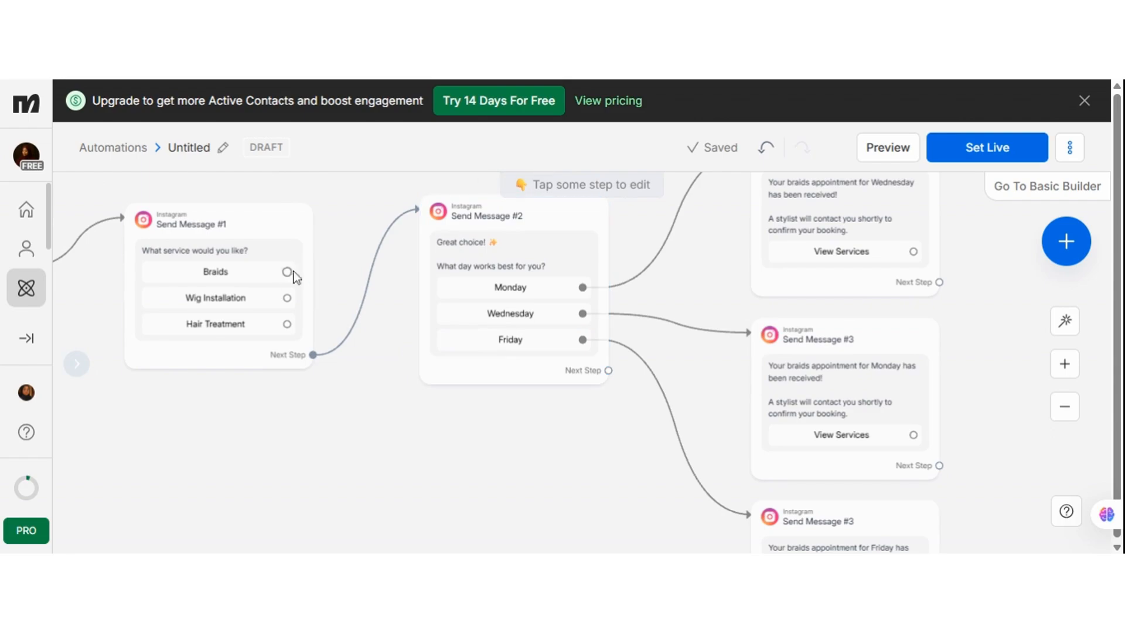
click(357, 280)
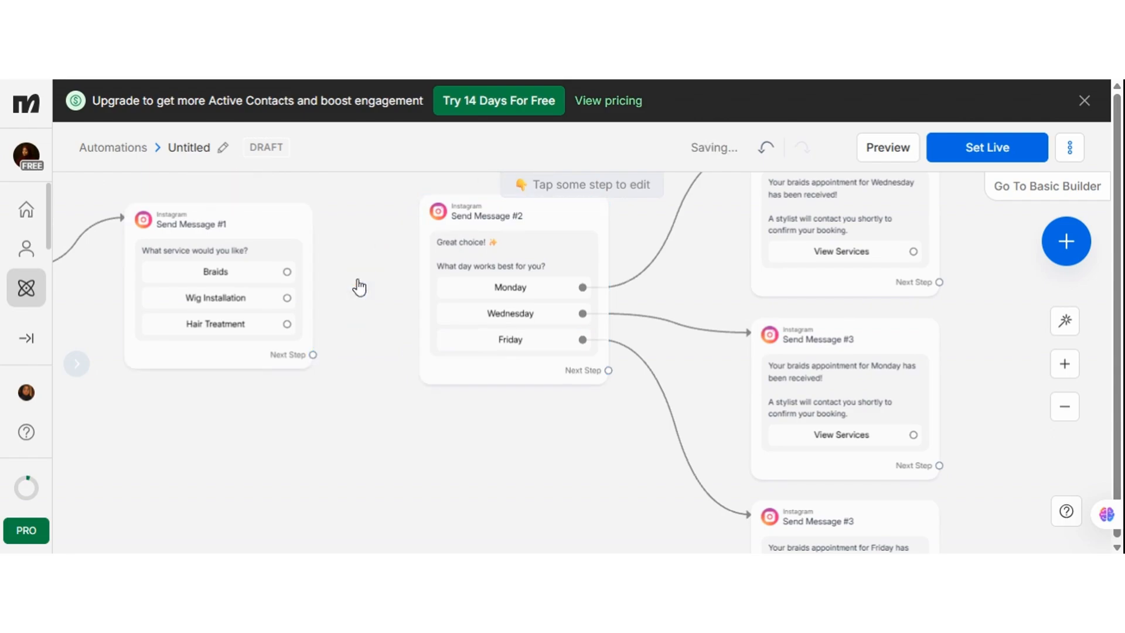
drag(288, 273, 434, 294)
drag(288, 298, 425, 236)
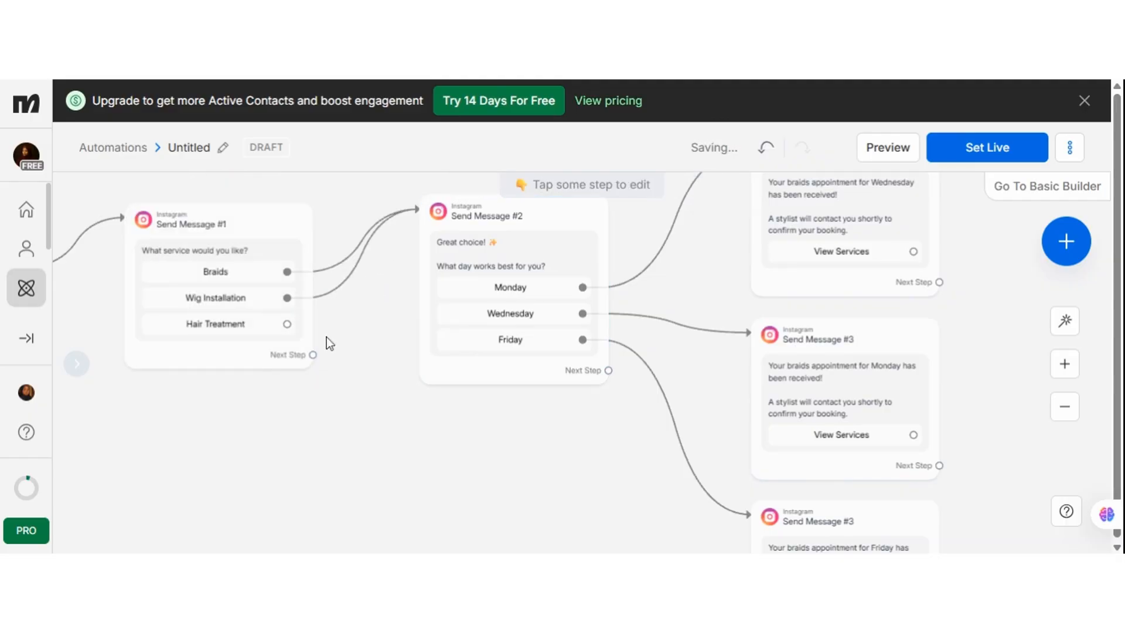
drag(287, 325, 419, 283)
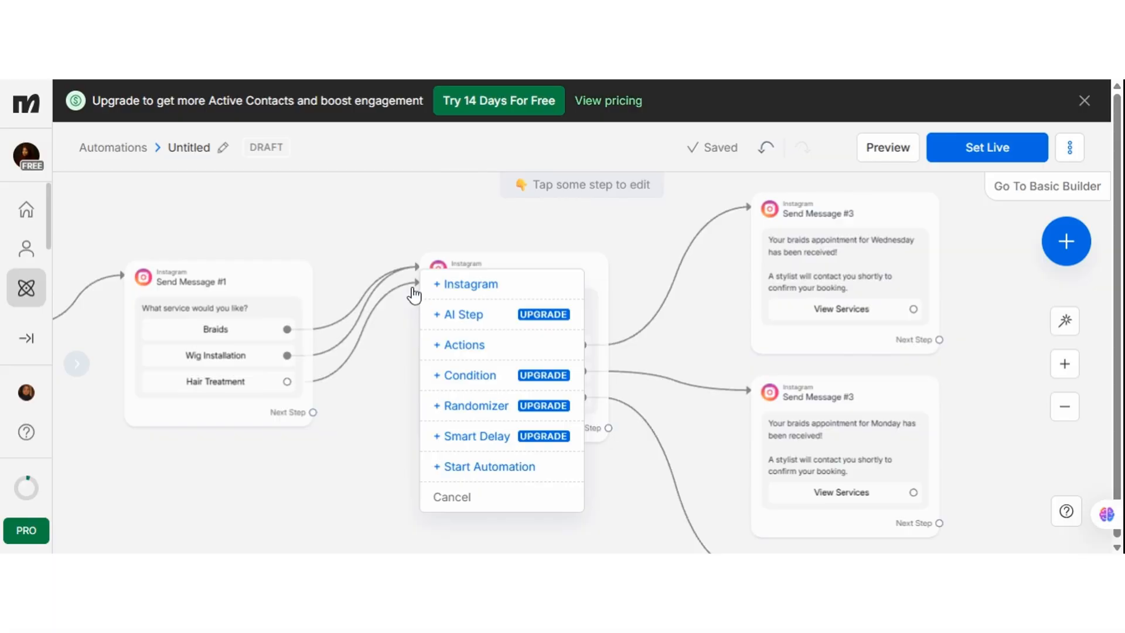
click(414, 295)
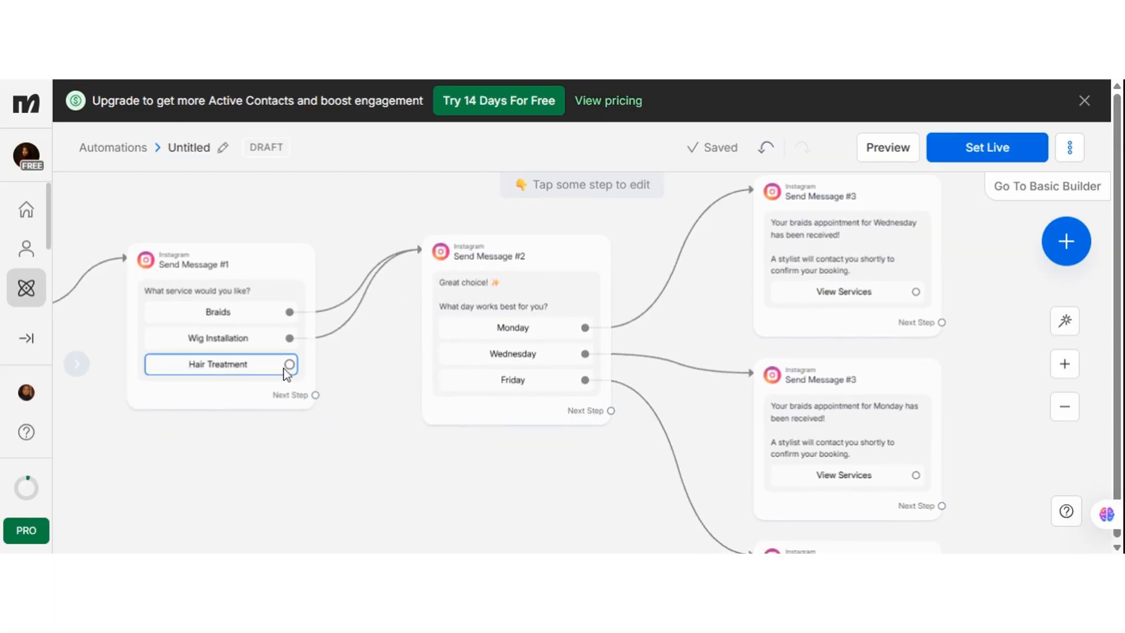
drag(315, 323, 416, 250)
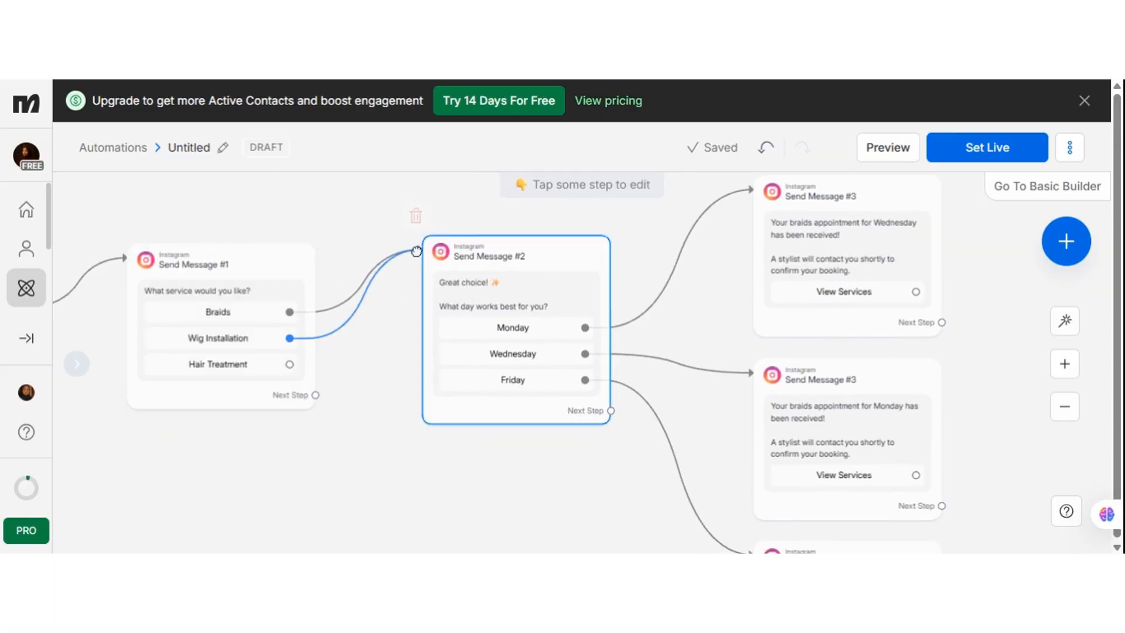
click(289, 363)
click(427, 304)
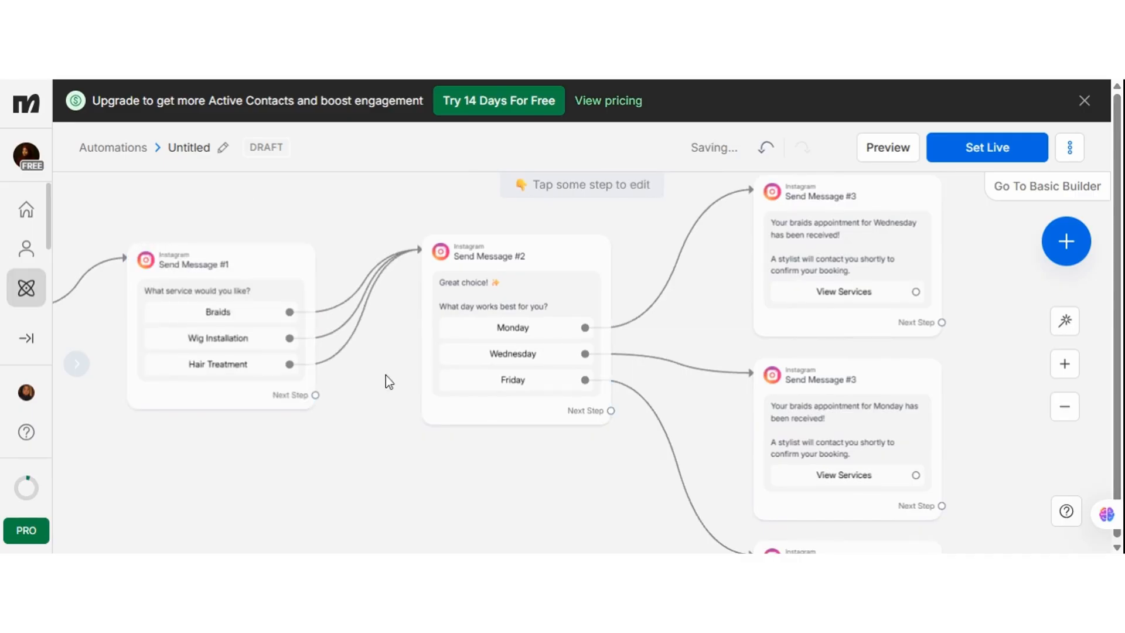
- Link the welcome message's View Services button to the service question message
drag(385, 375, 612, 374)
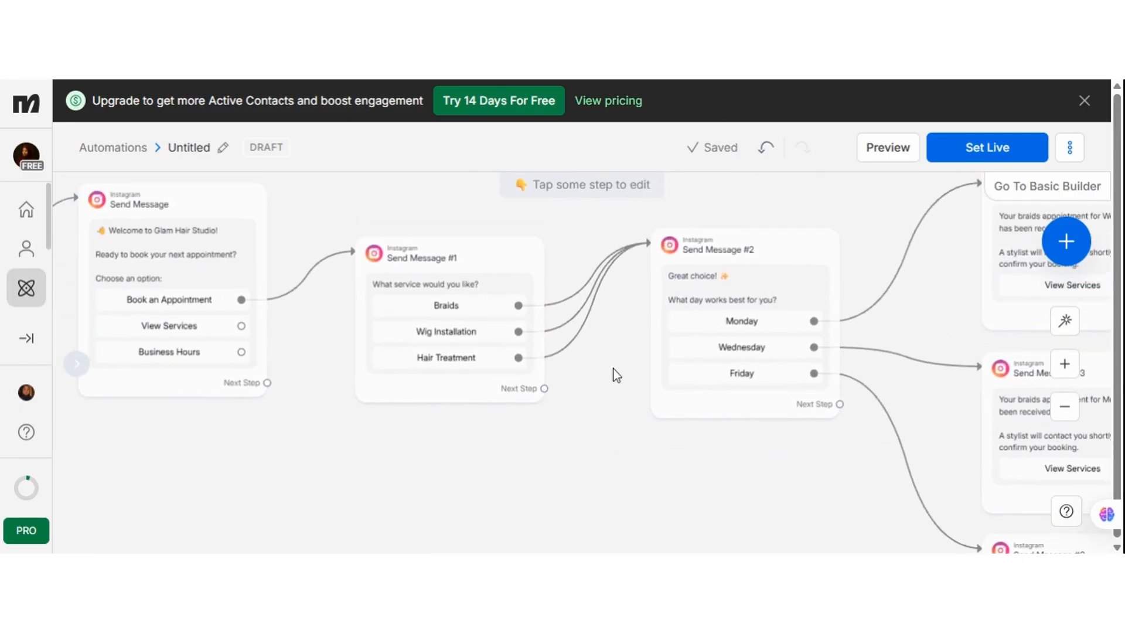
click(242, 325)
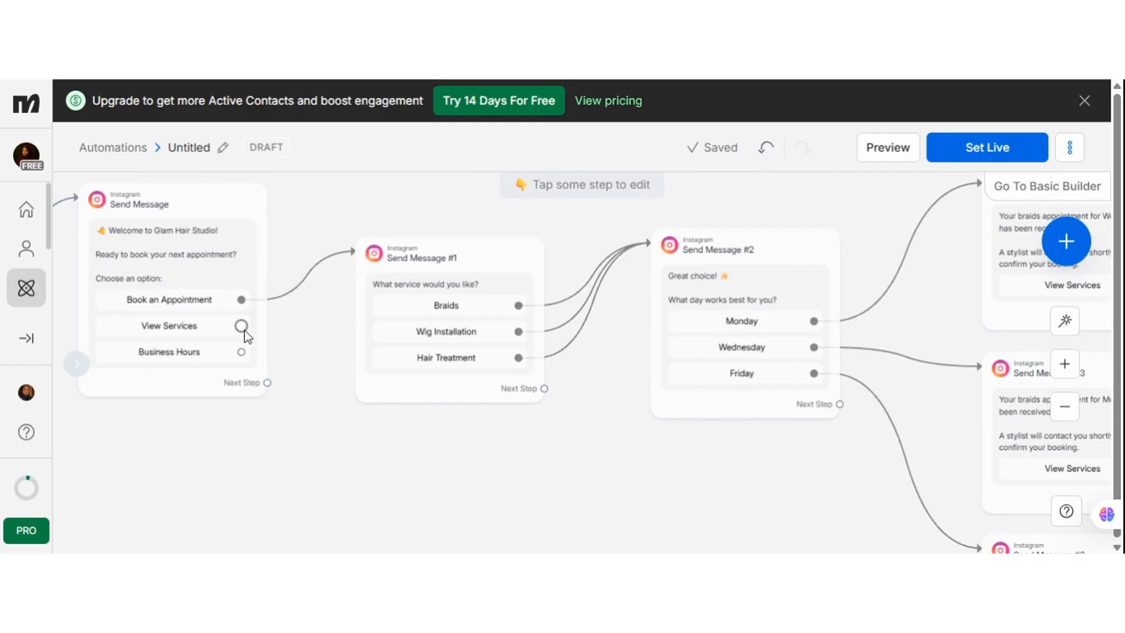
click(353, 253)
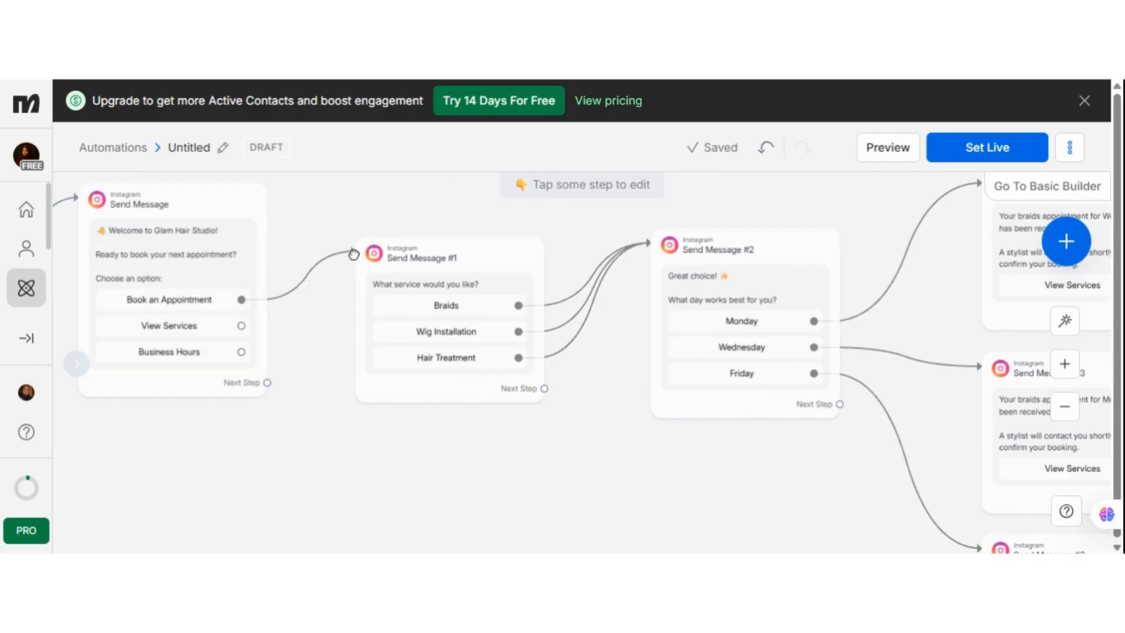
click(243, 326)
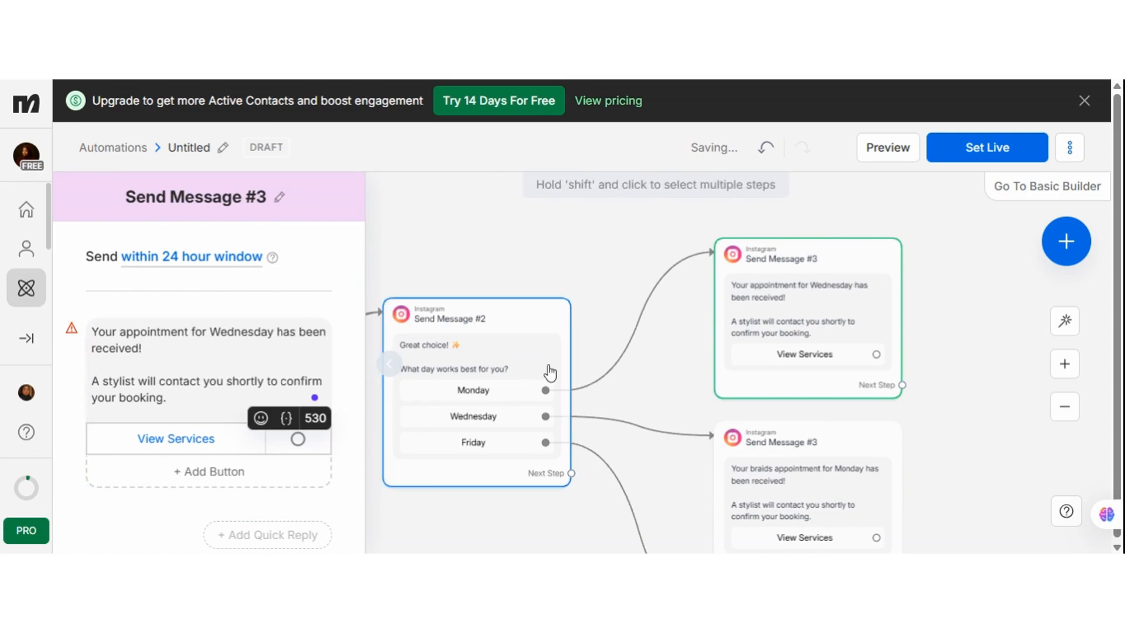
- Remove the word "braids" from the Monday confirmation message
key(BackSpace)
key(BackSpace)
key(BackSpace)
key(BackSpace)
key(BackSpace)
key(BackSpace)
key(BackSpace)
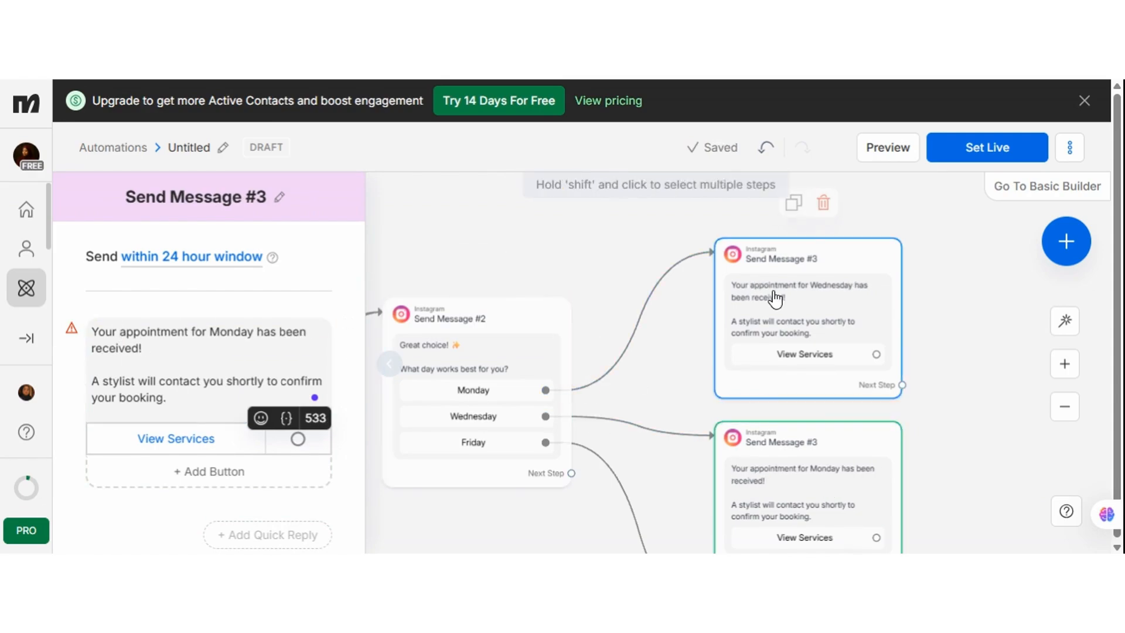
- Delete the links that connect the Monday and Wednesday buttons to their confirmation messages
click(584, 402)
mouse_move(675, 428)
click(675, 397)
click(641, 269)
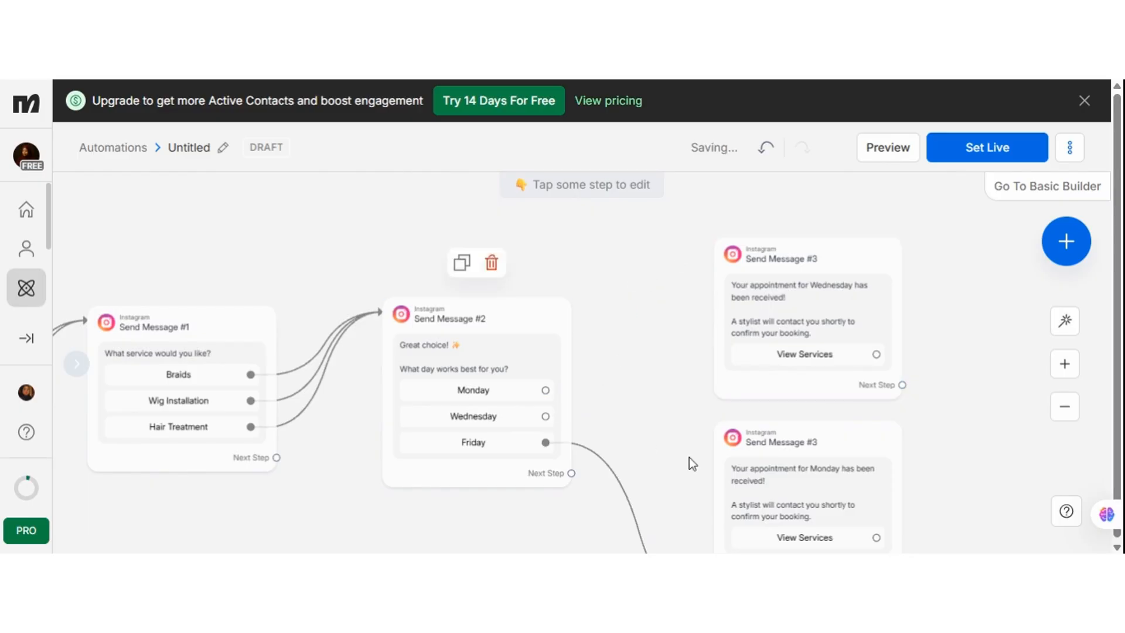
- Place the Monday confirmation above the Wednesday one, and link the Monday and Wednesday buttons to their own confirmation messages
drag(755, 463, 740, 271)
drag(892, 325, 876, 485)
drag(545, 416, 736, 427)
drag(545, 390, 705, 292)
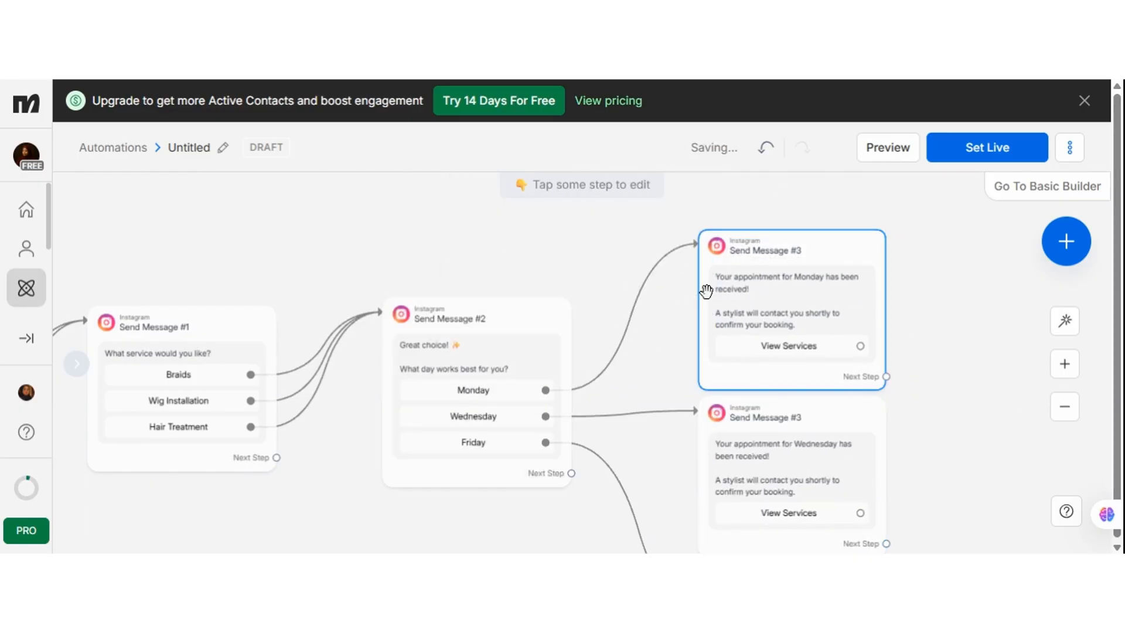
- Link the Monday confirmation's View Services button to the service question message
drag(1116, 413, 1115, 415)
drag(861, 346, 603, 491)
click(1062, 405)
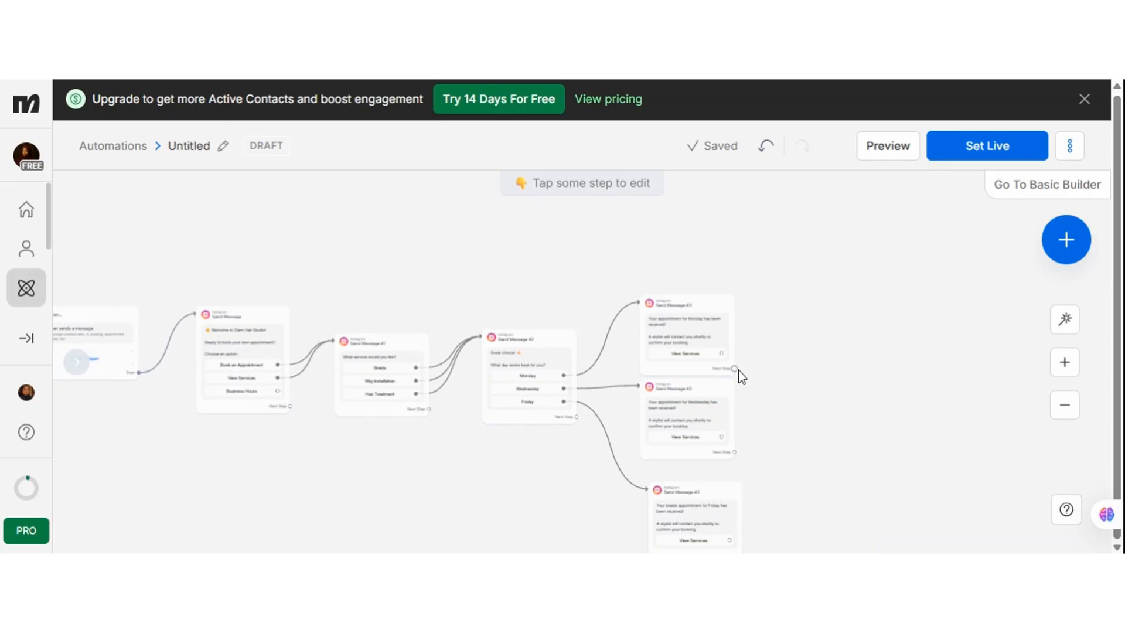
drag(721, 352, 404, 369)
mouse_move(721, 437)
mouse_down()
mouse_move(492, 409)
mouse_move(480, 419)
mouse_move(726, 420)
mouse_up()
mouse_move(726, 396)
click(675, 348)
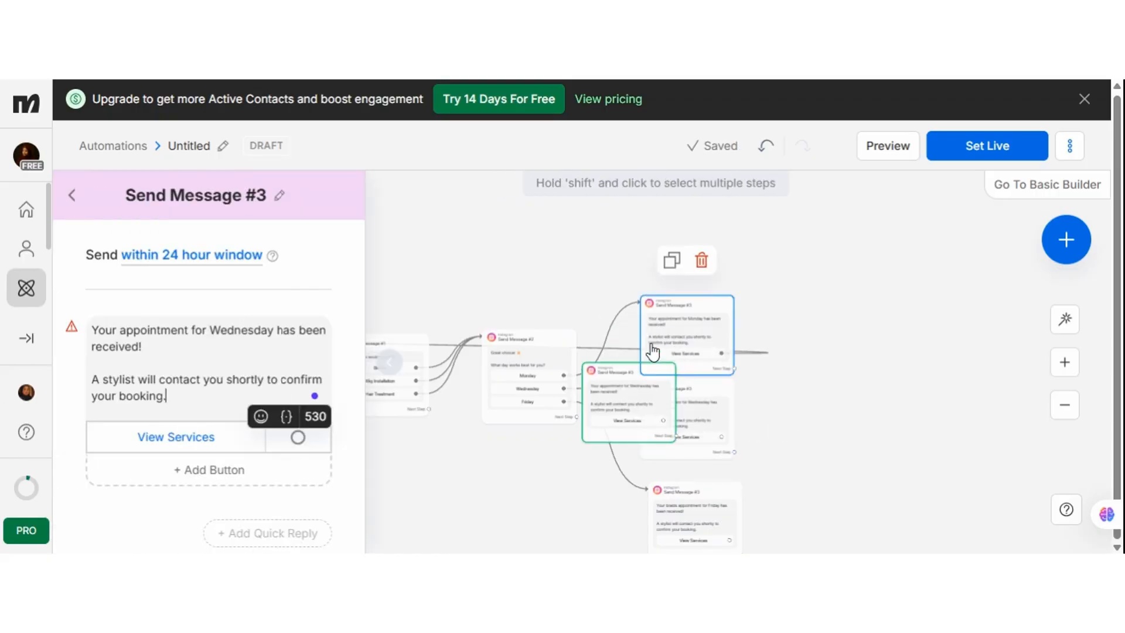
click(644, 328)
key(Return)
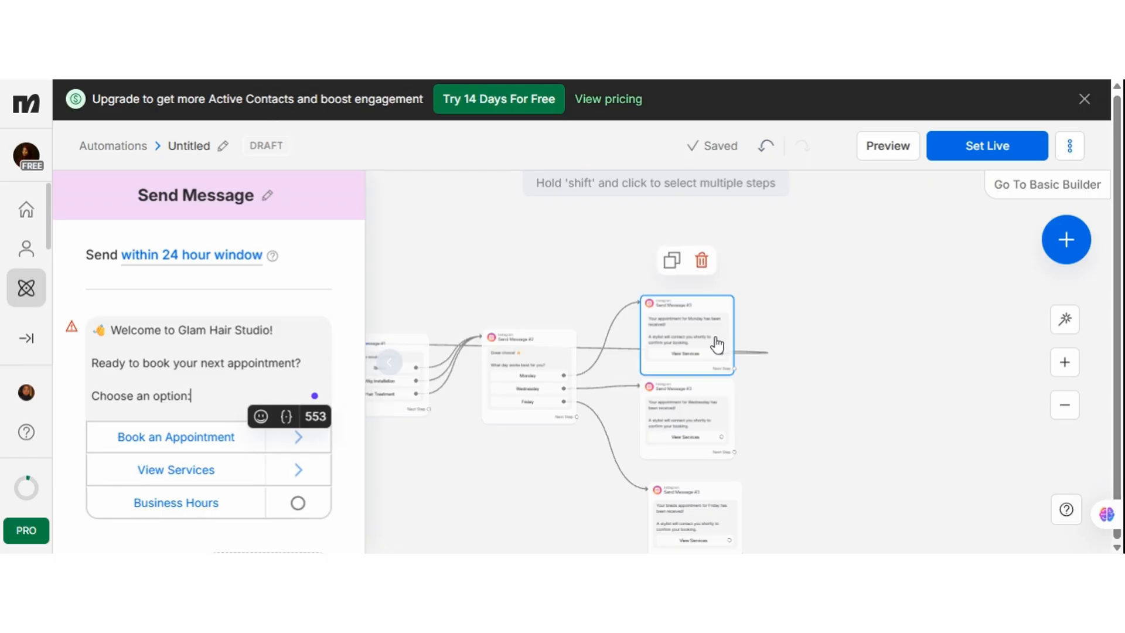
click(796, 384)
- Link the Wednesday confirmation's View Services button to the service question message
drag(617, 358, 635, 319)
click(736, 399)
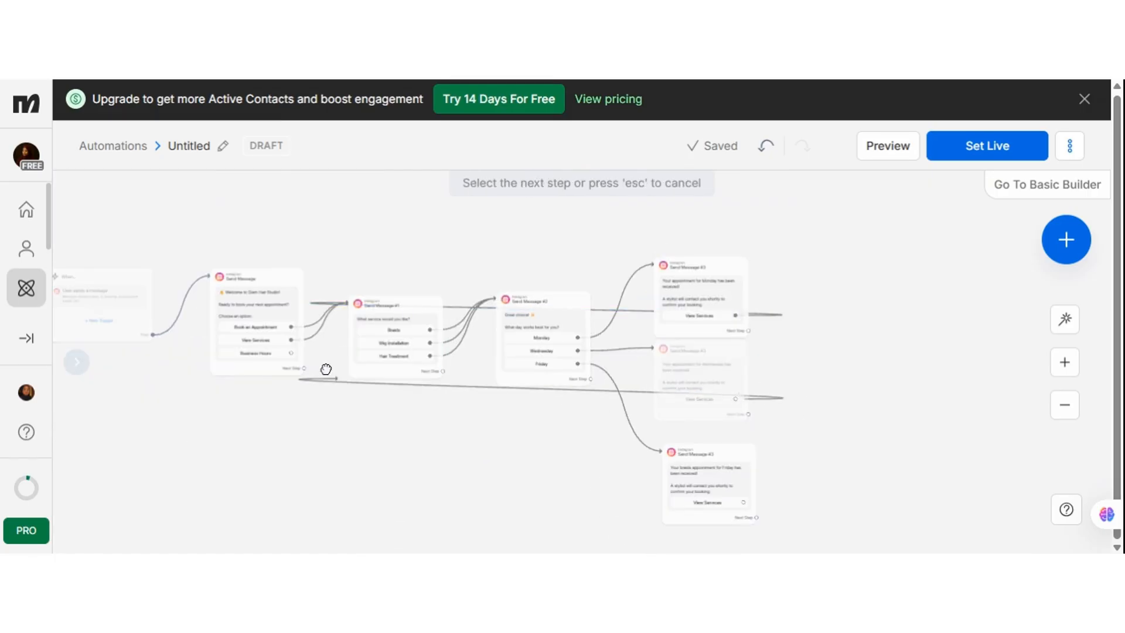
click(355, 322)
click(743, 502)
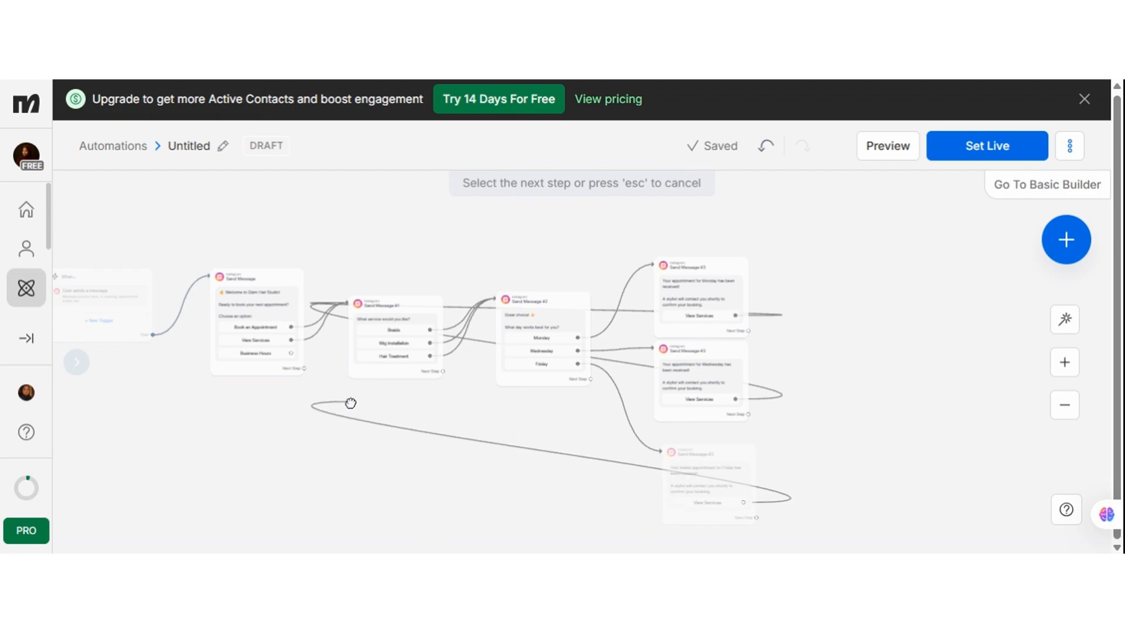
click(375, 403)
drag(374, 404, 370, 360)
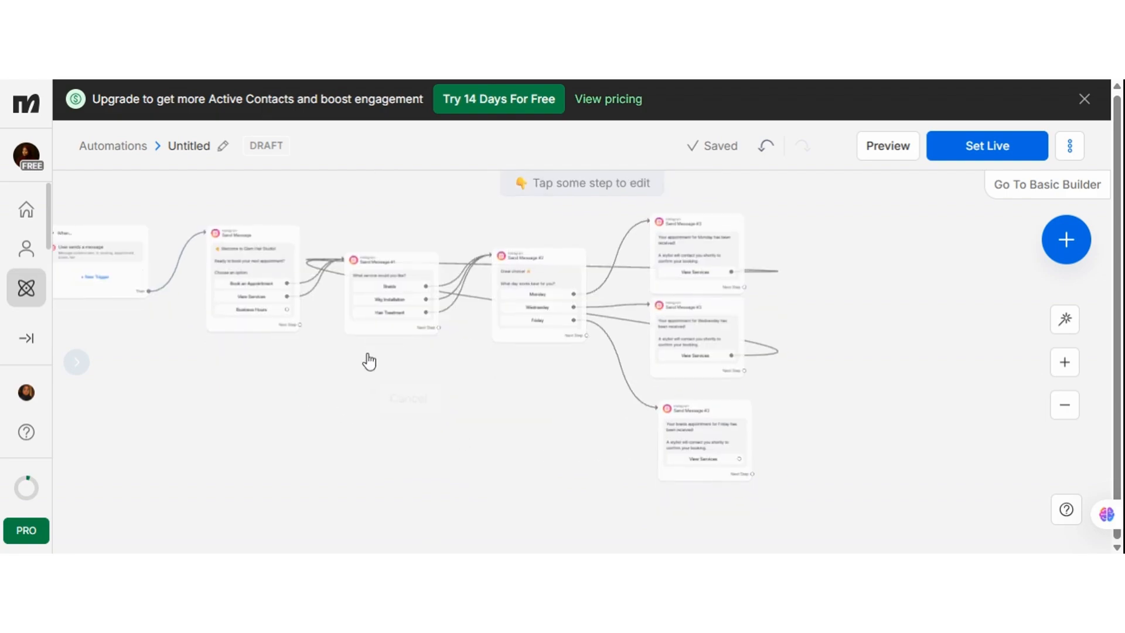
click(738, 459)
click(380, 338)
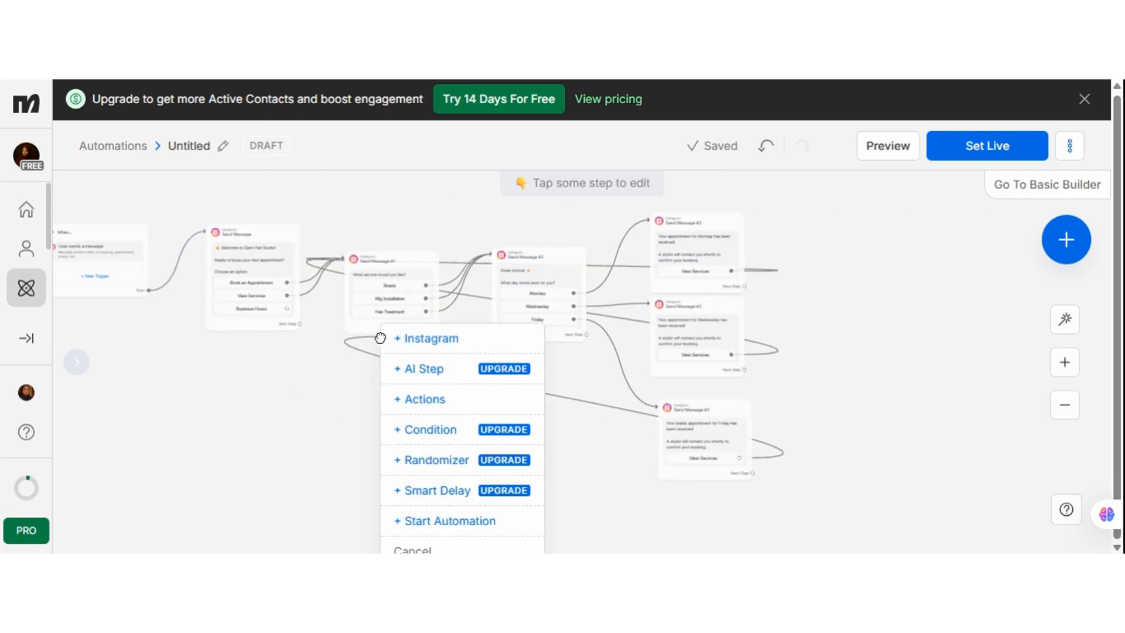
click(607, 462)
- Link the Friday confirmation's View Services button to the service question message and auto-arrange the flow
click(740, 457)
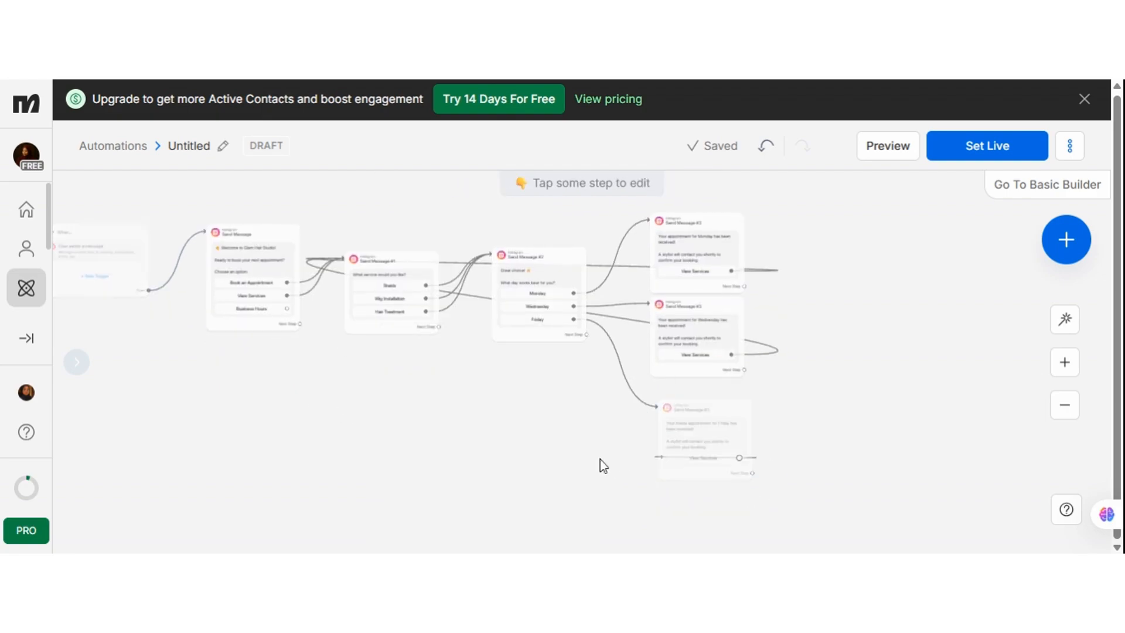
click(361, 318)
click(1064, 319)
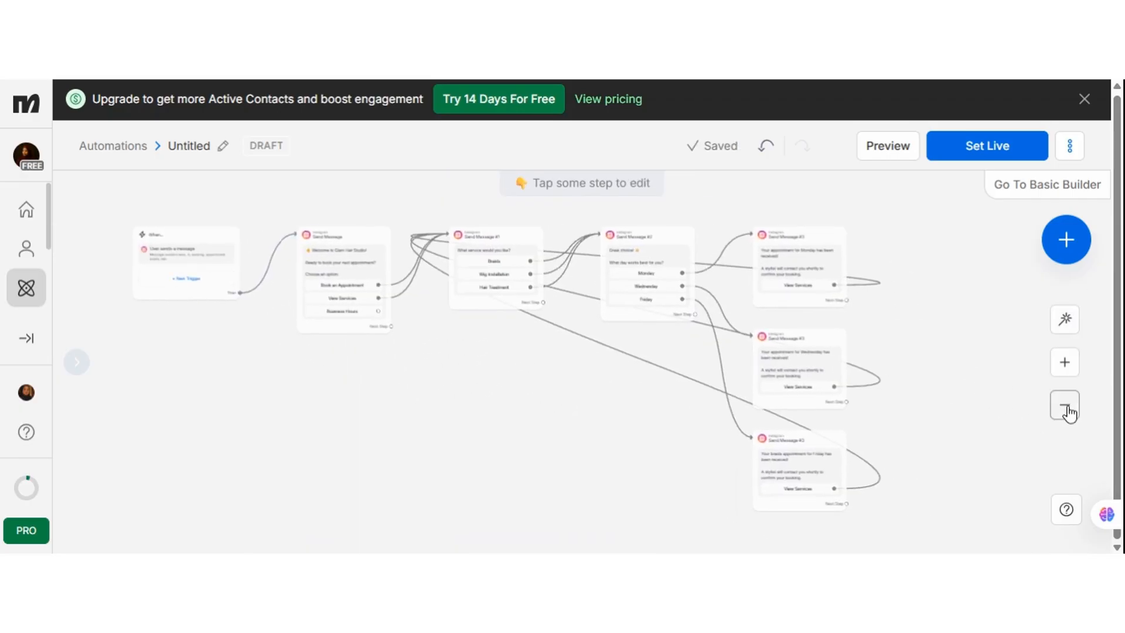
- Preview the conversation by booking an appointment for Braids on Monday, returning through View Services, and choosing Wednesday
click(1066, 371)
drag(663, 378, 868, 552)
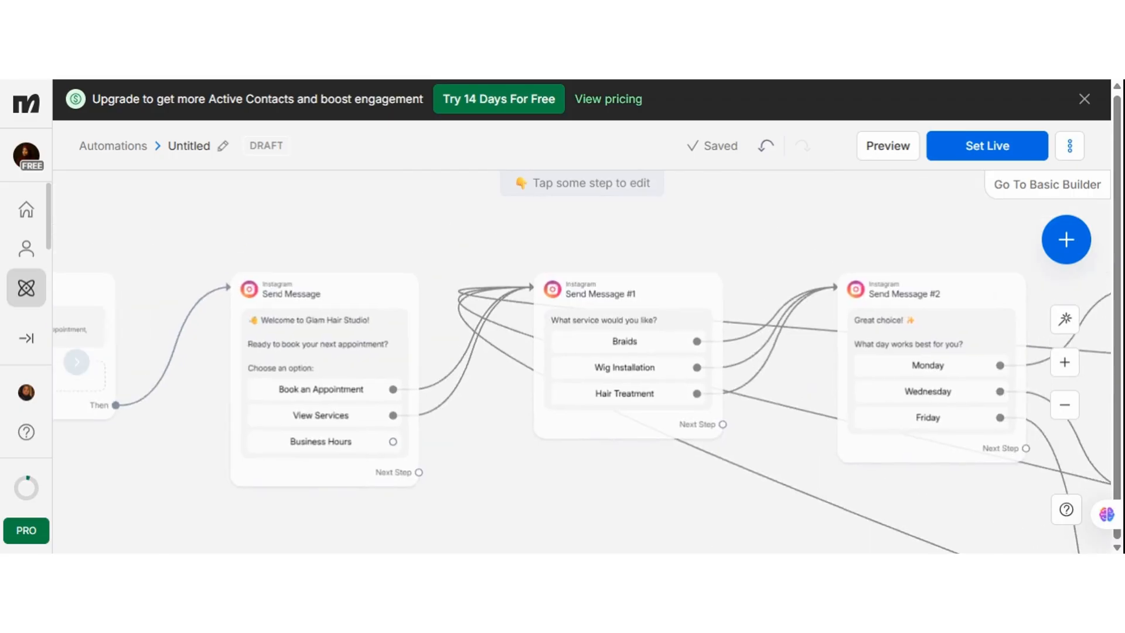
drag(684, 595, 427, 351)
click(888, 146)
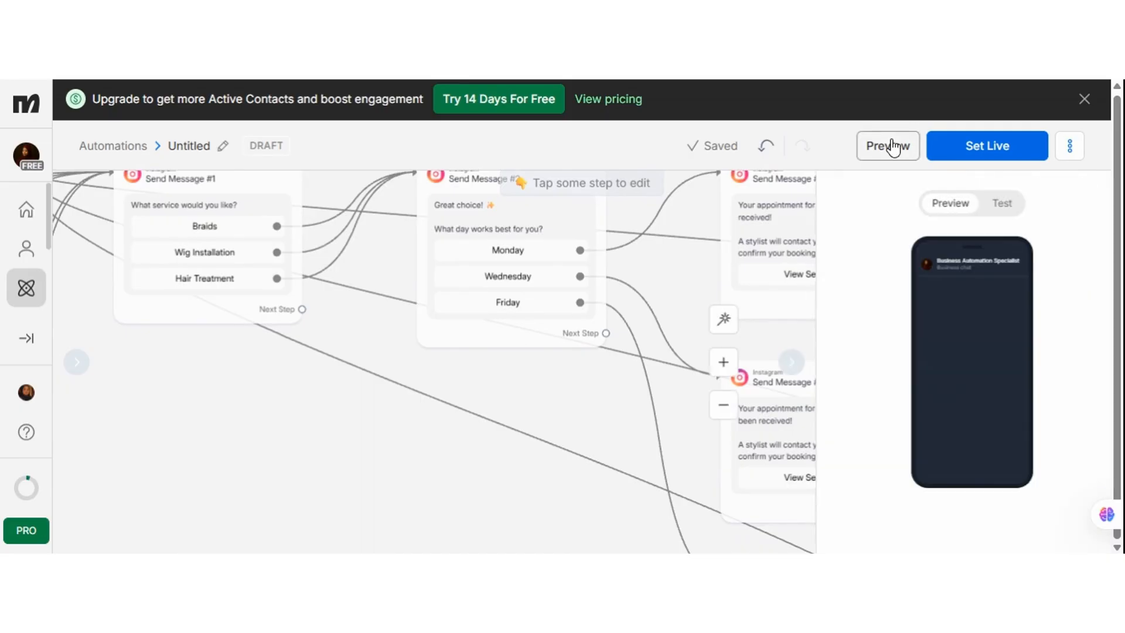
click(955, 351)
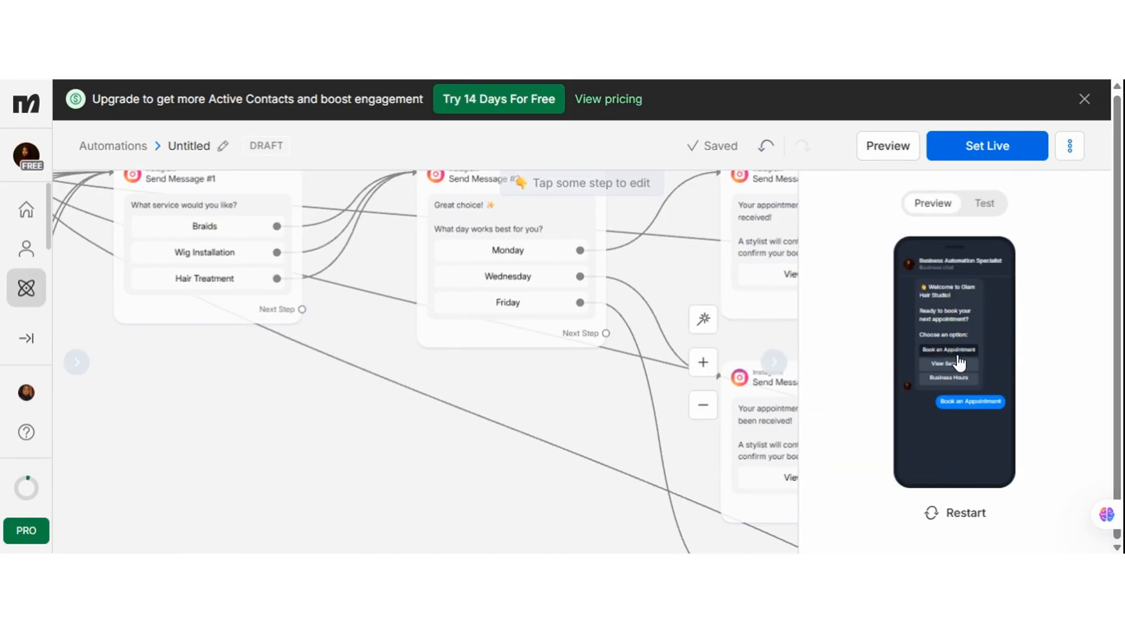
click(953, 448)
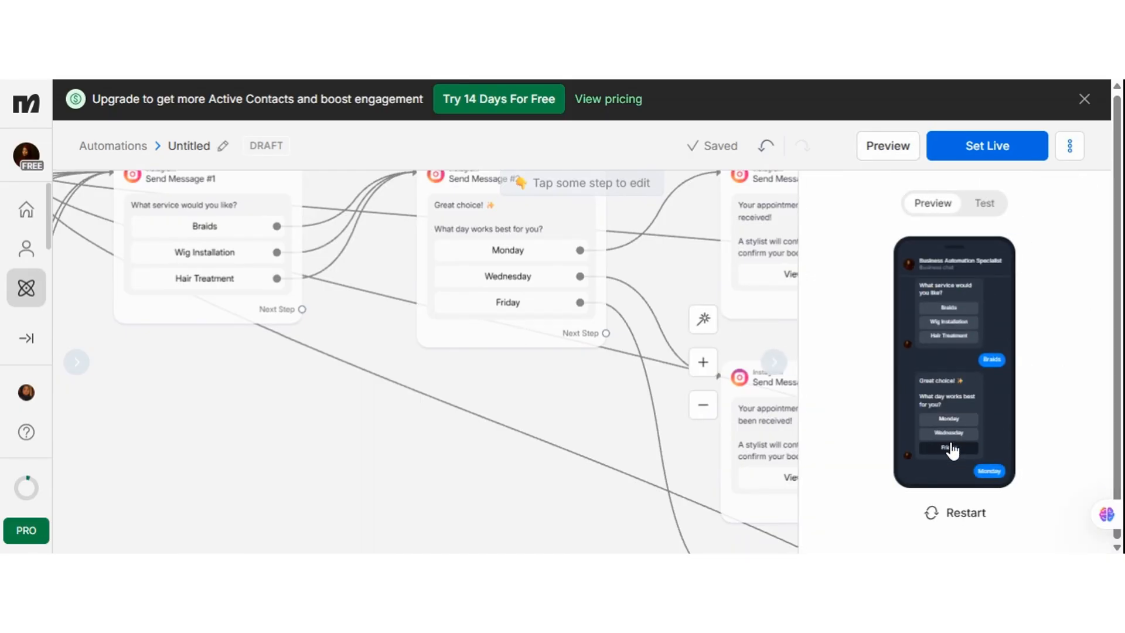
click(952, 453)
click(949, 468)
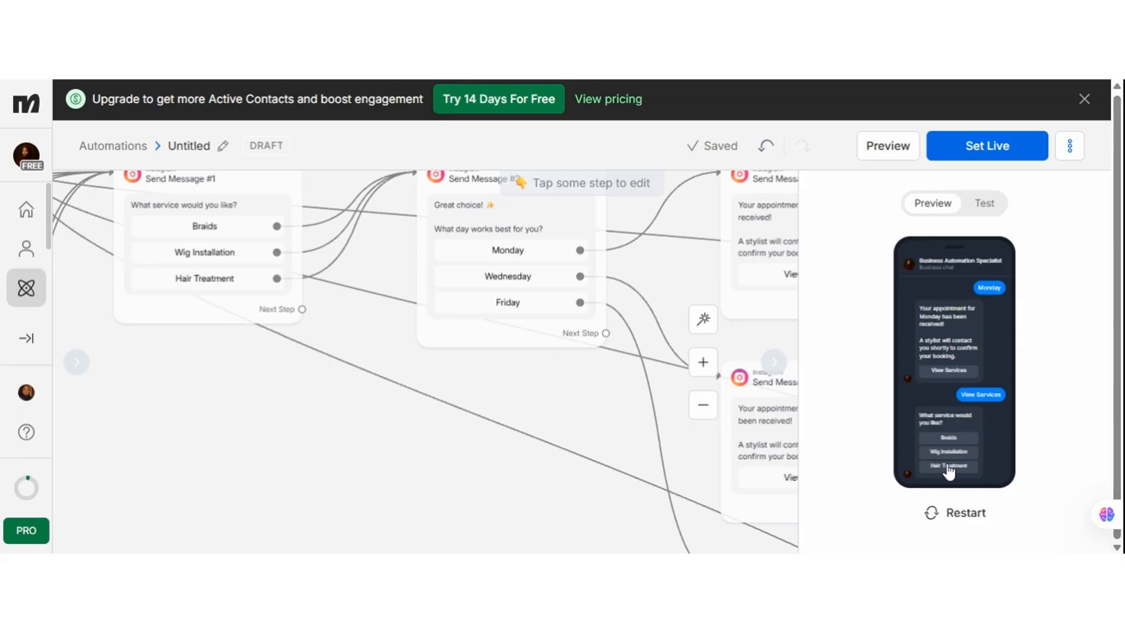
click(949, 460)
click(948, 451)
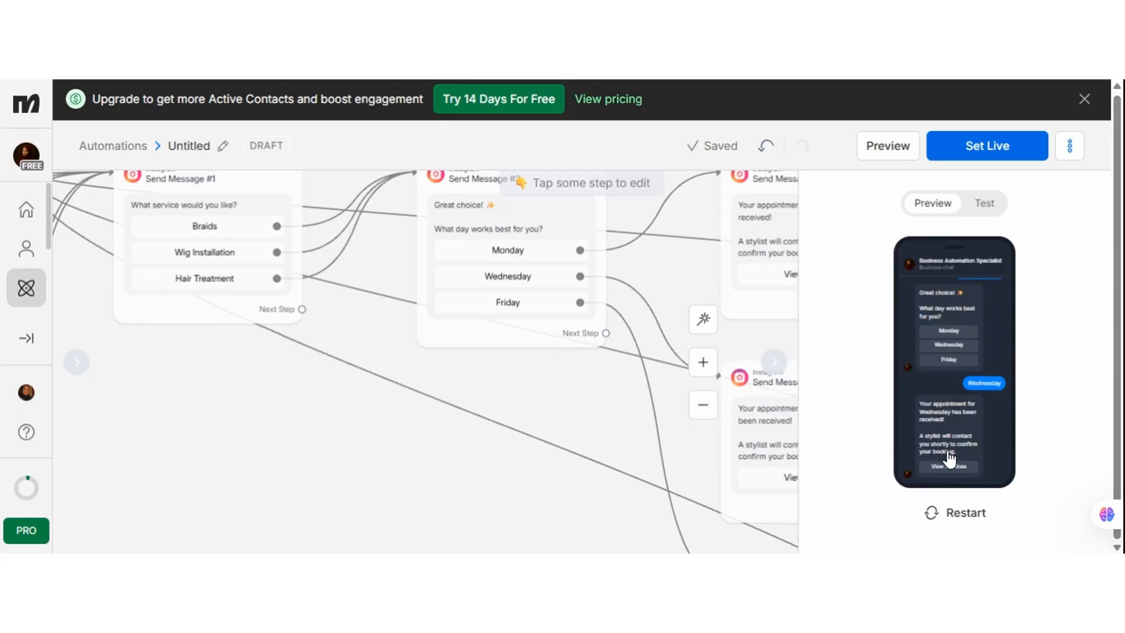
click(950, 465)
click(950, 468)
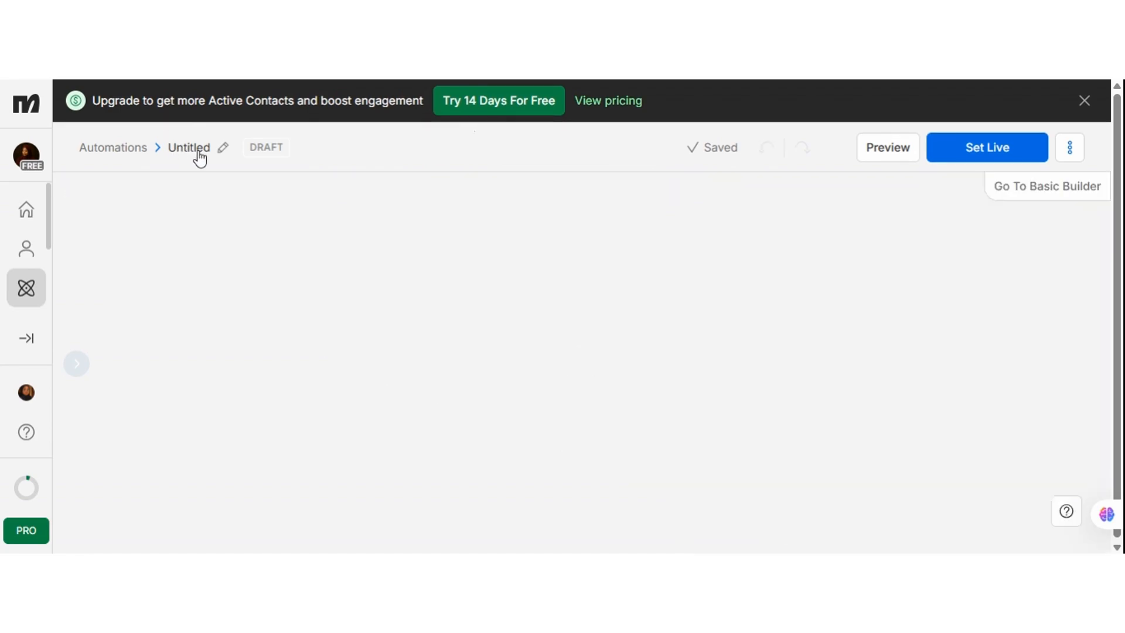
- Rename the automation as Salon Booking Automation Project
click(199, 153)
key(BackSpace)
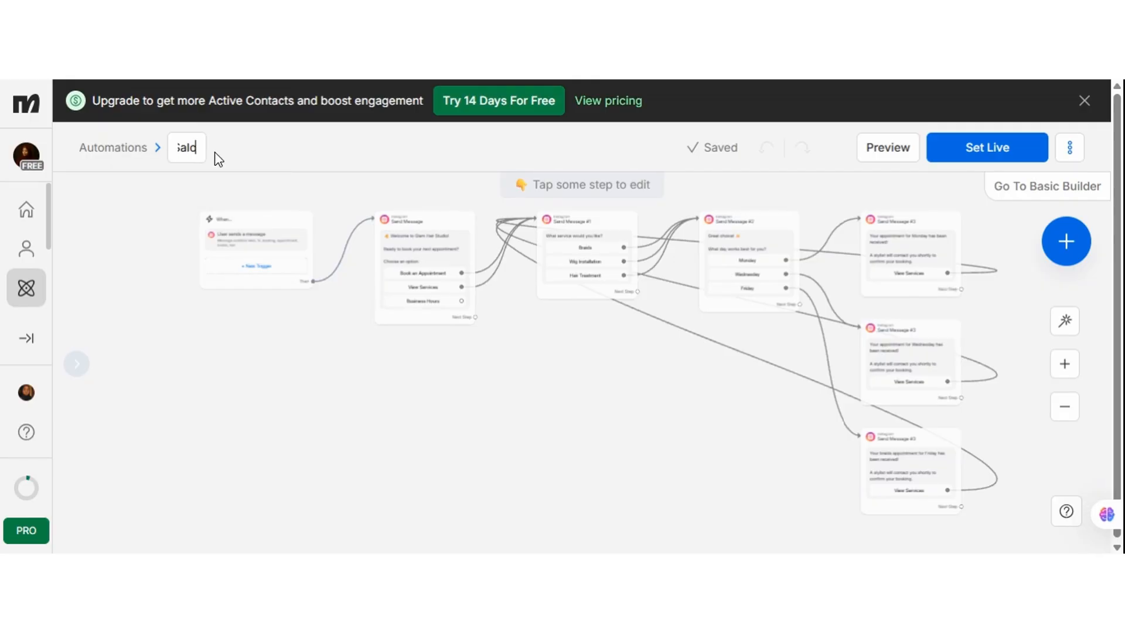
text(Salon Booking)
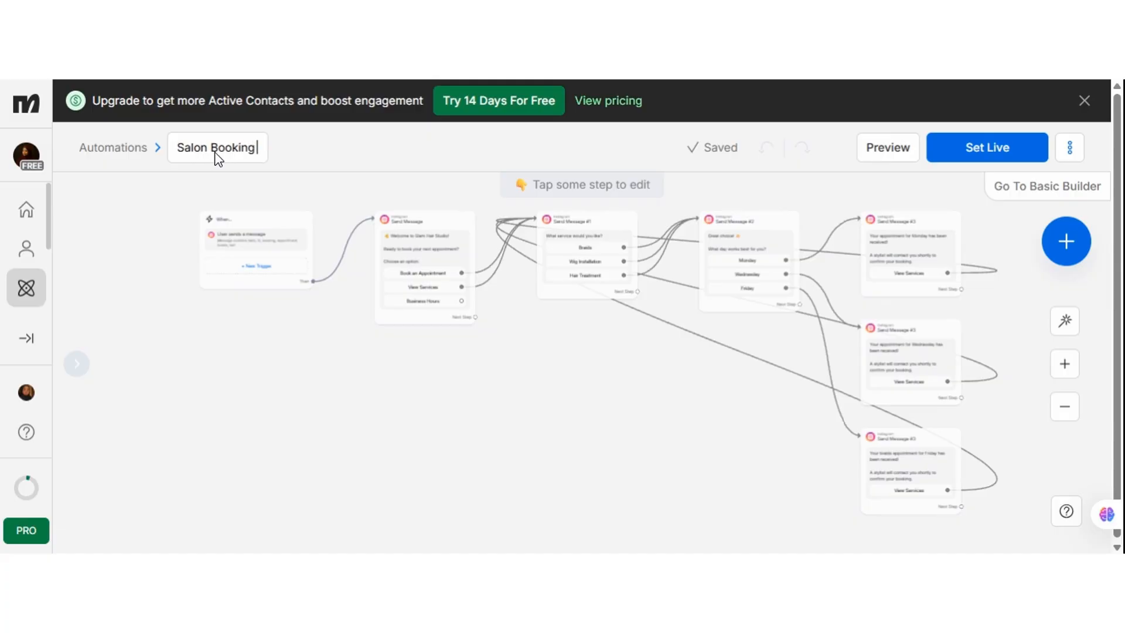
text( Automa)
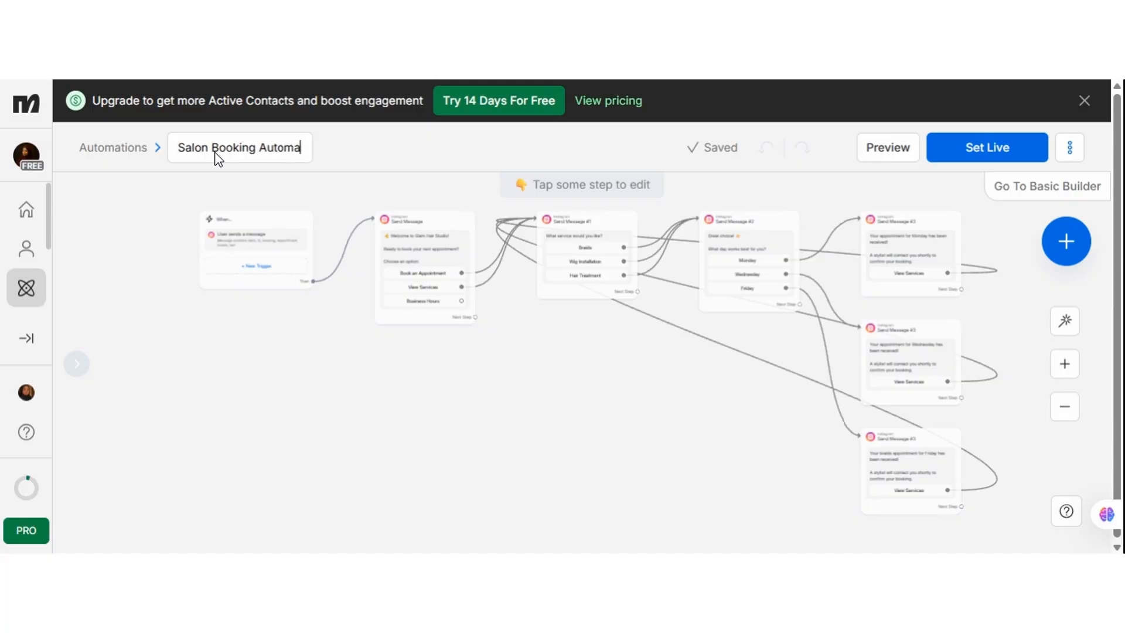
text(tion)
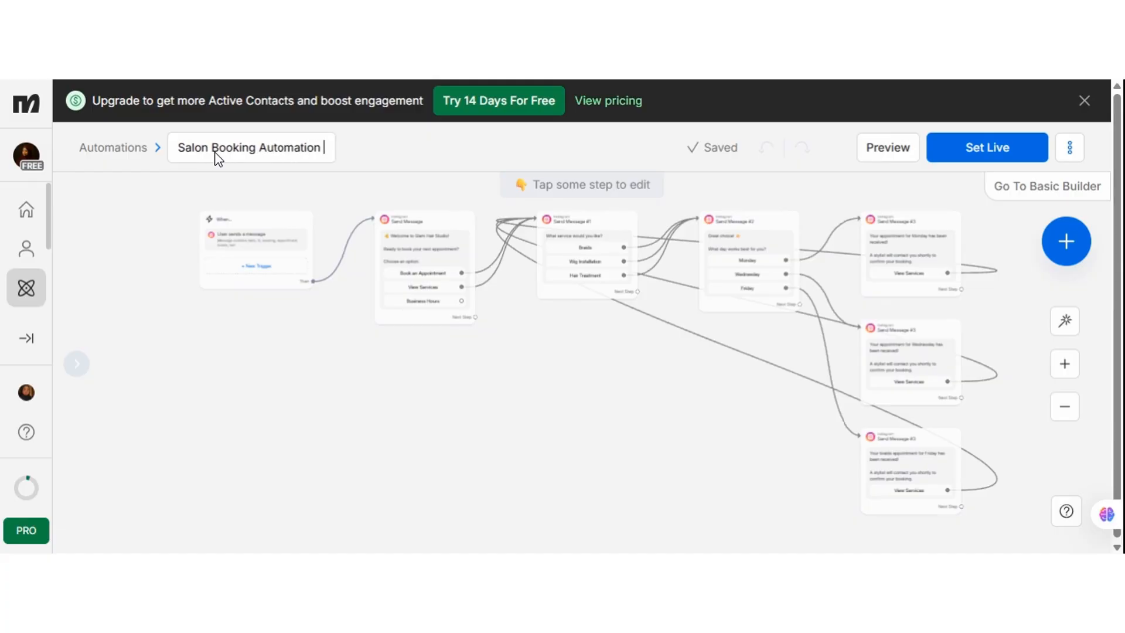
text( Project)
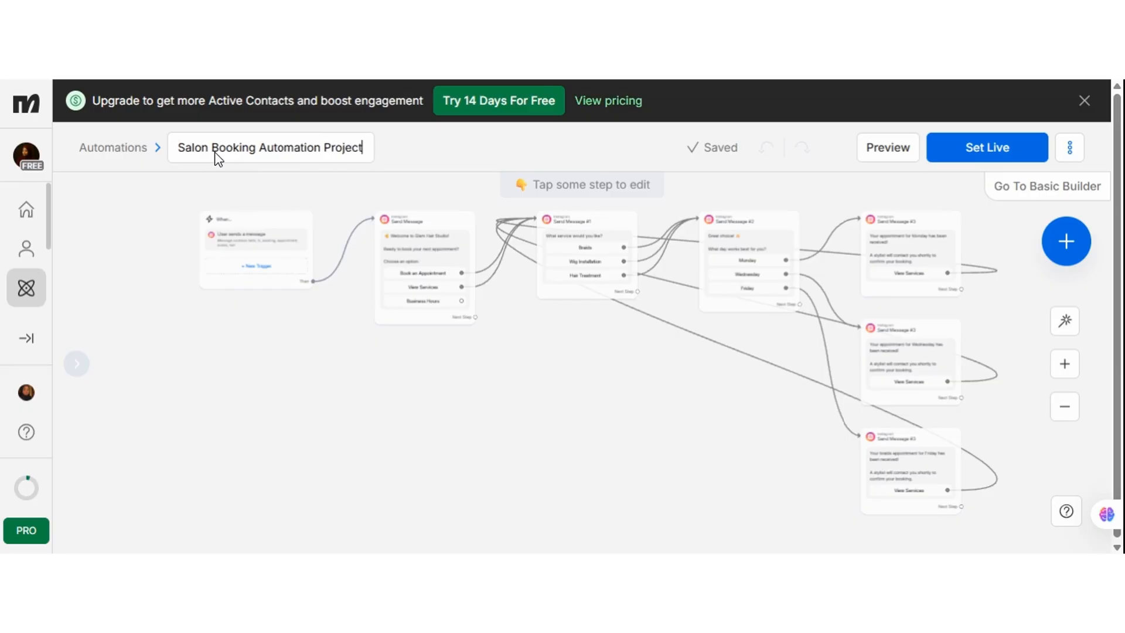
key(Return)
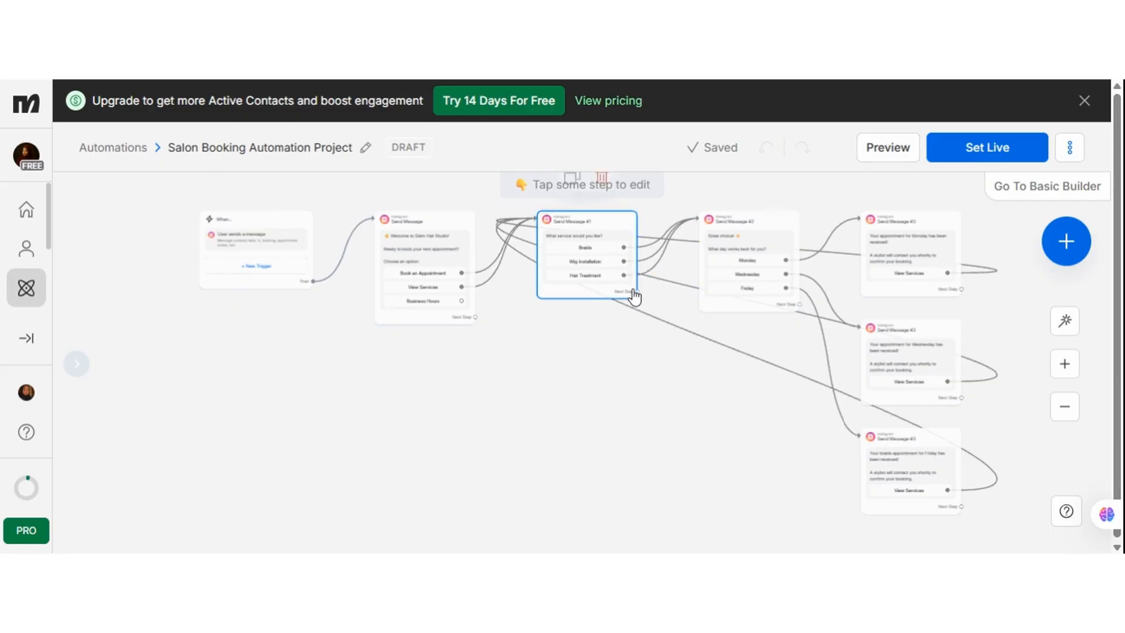
- Move the service question message slightly lower and closer to the welcome message
drag(635, 296, 614, 309)
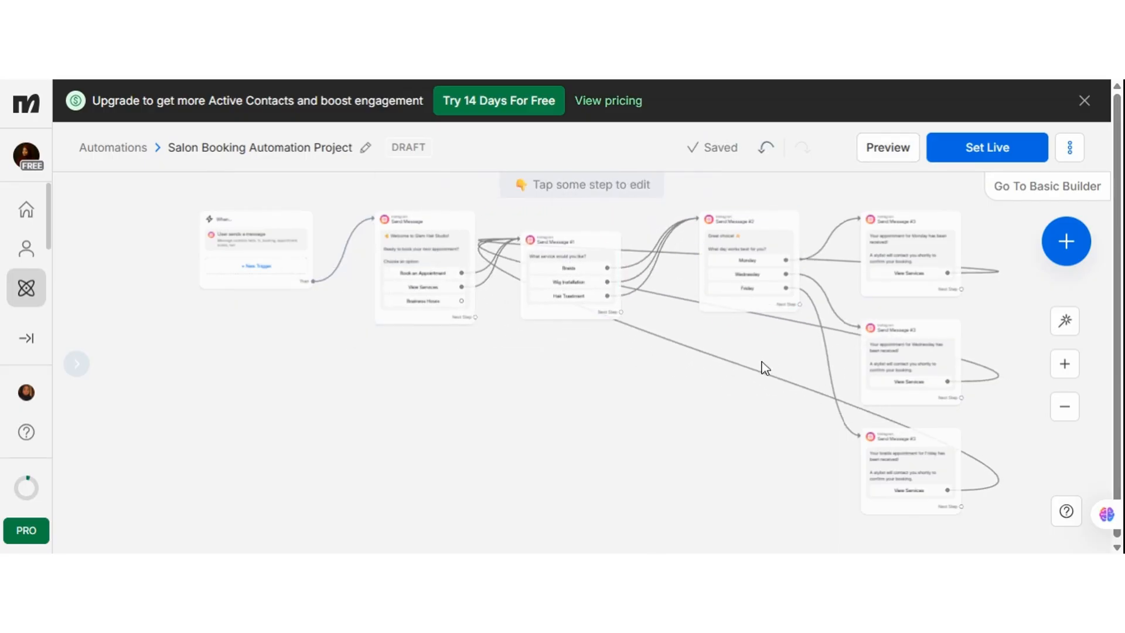
drag(765, 368, 434, 414)
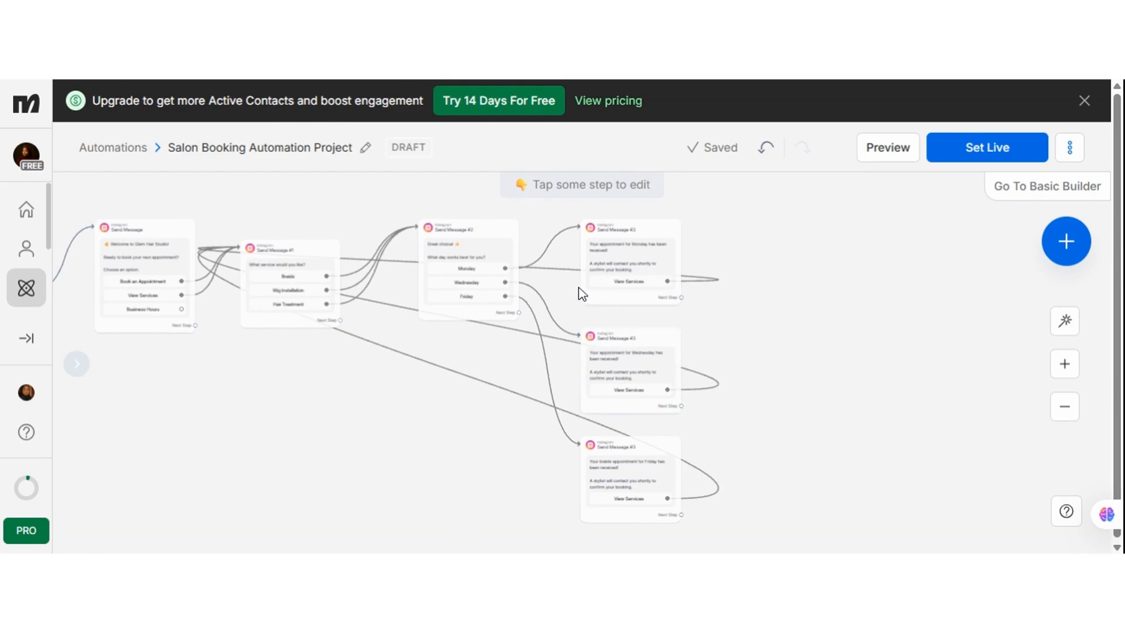
drag(759, 297, 773, 278)
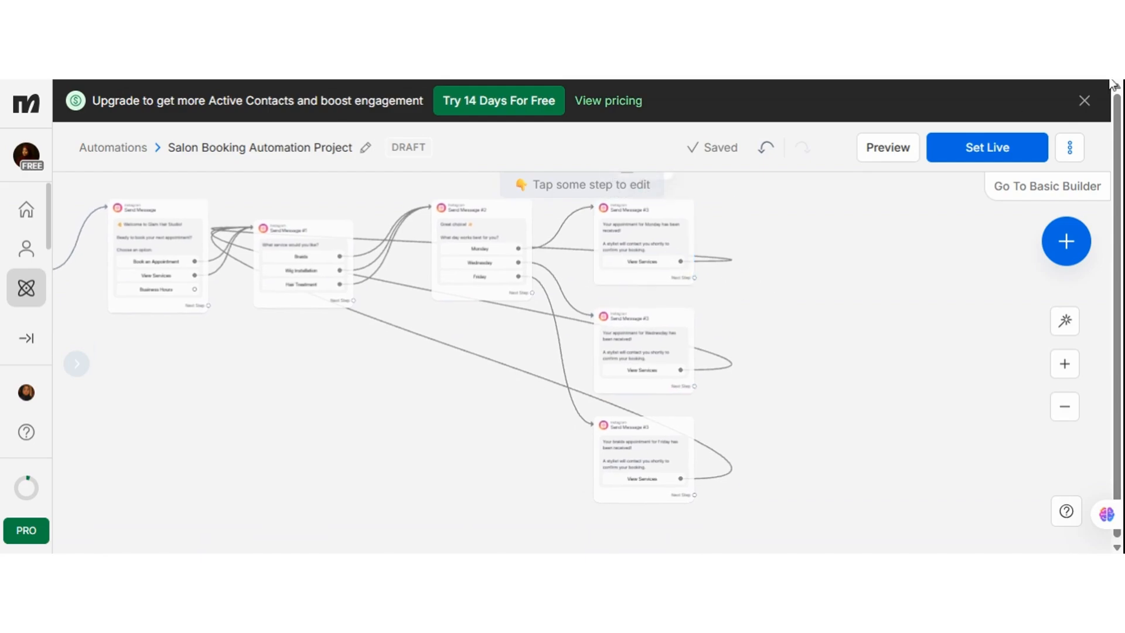
- Open the conversation preview to check the welcome message, and close it again
click(888, 149)
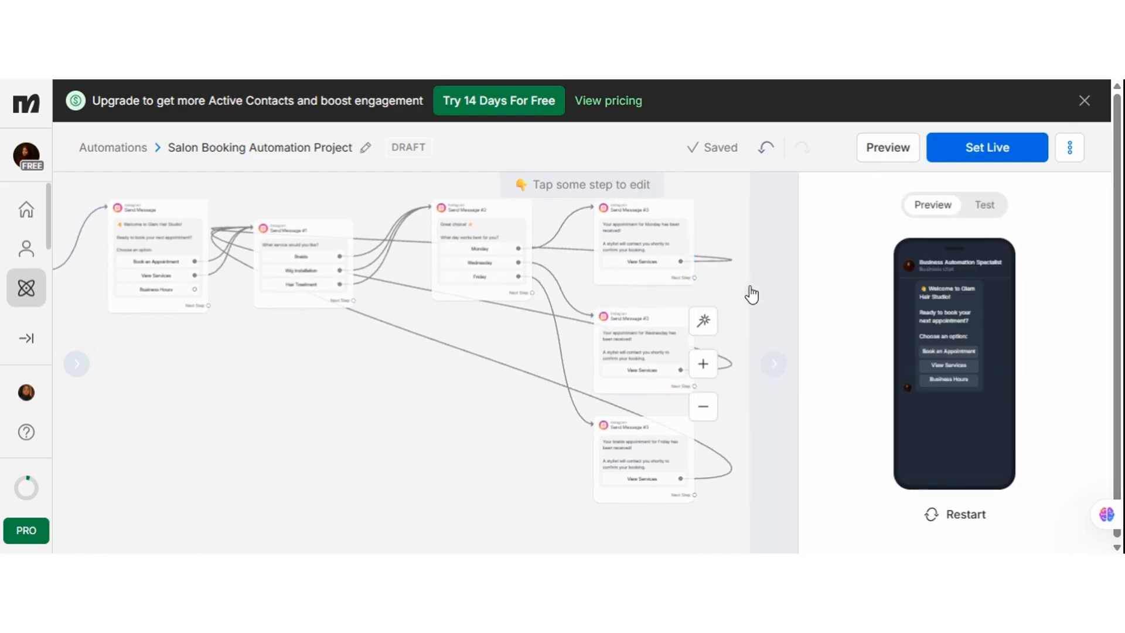
drag(751, 286, 744, 286)
click(789, 261)
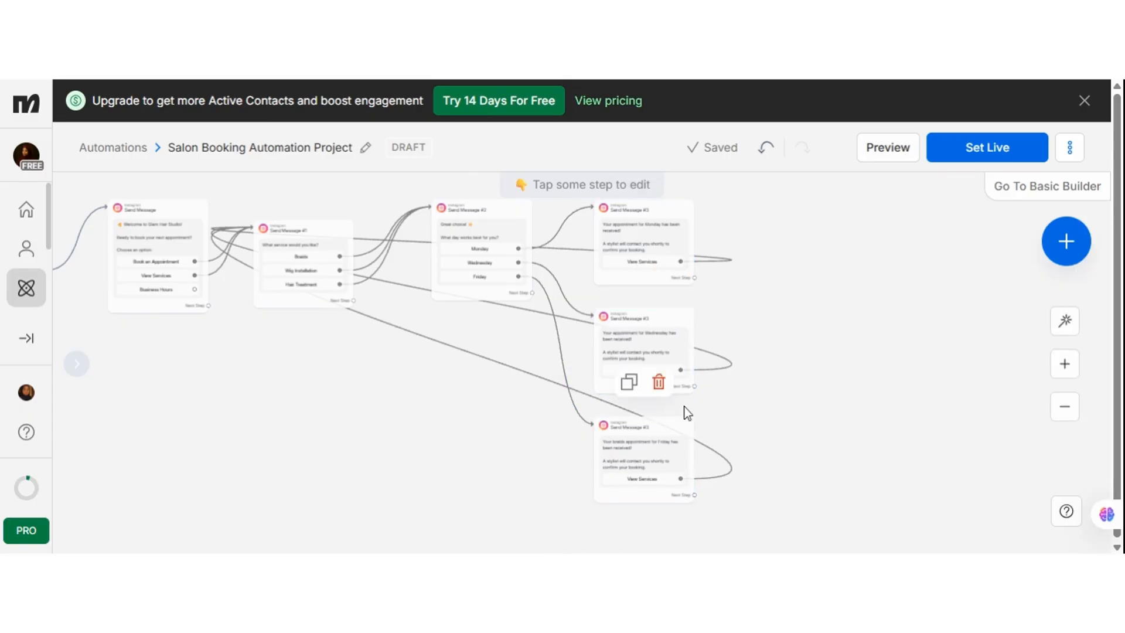
- Delete the Friday confirmation's View Services link and the Friday confirmation message itself
mouse_move(732, 480)
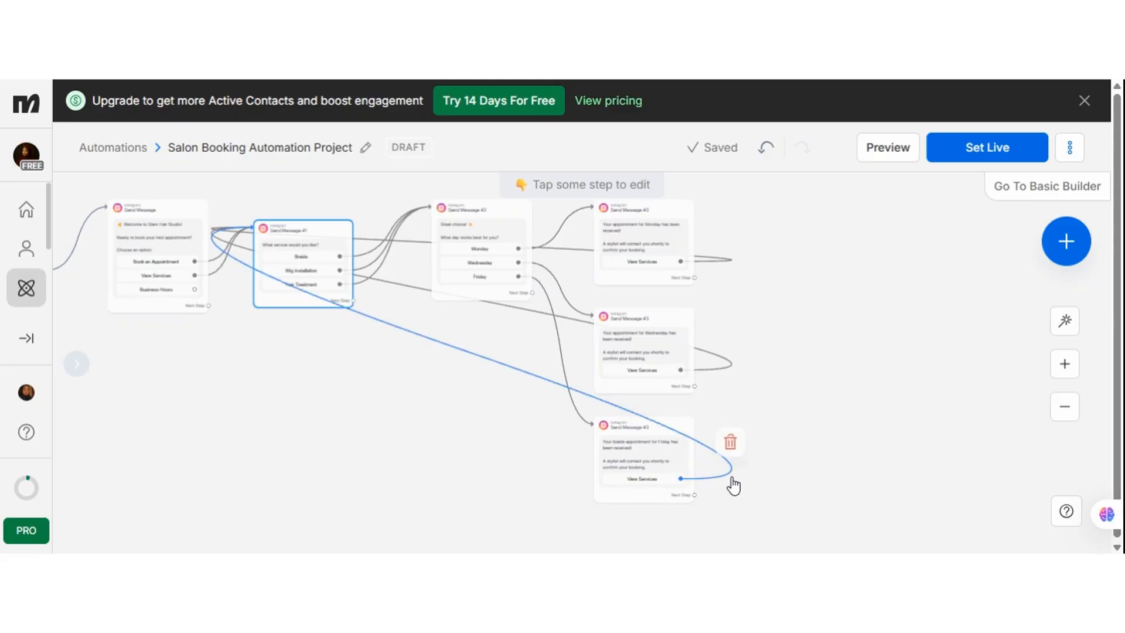
scroll(732, 459, up, 1)
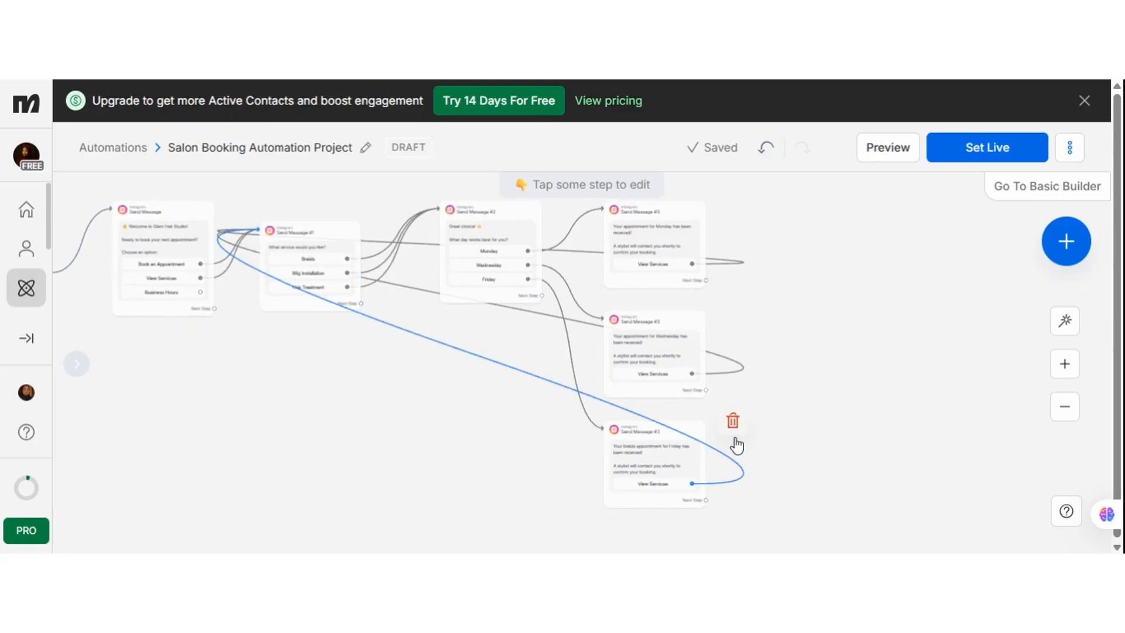
click(732, 422)
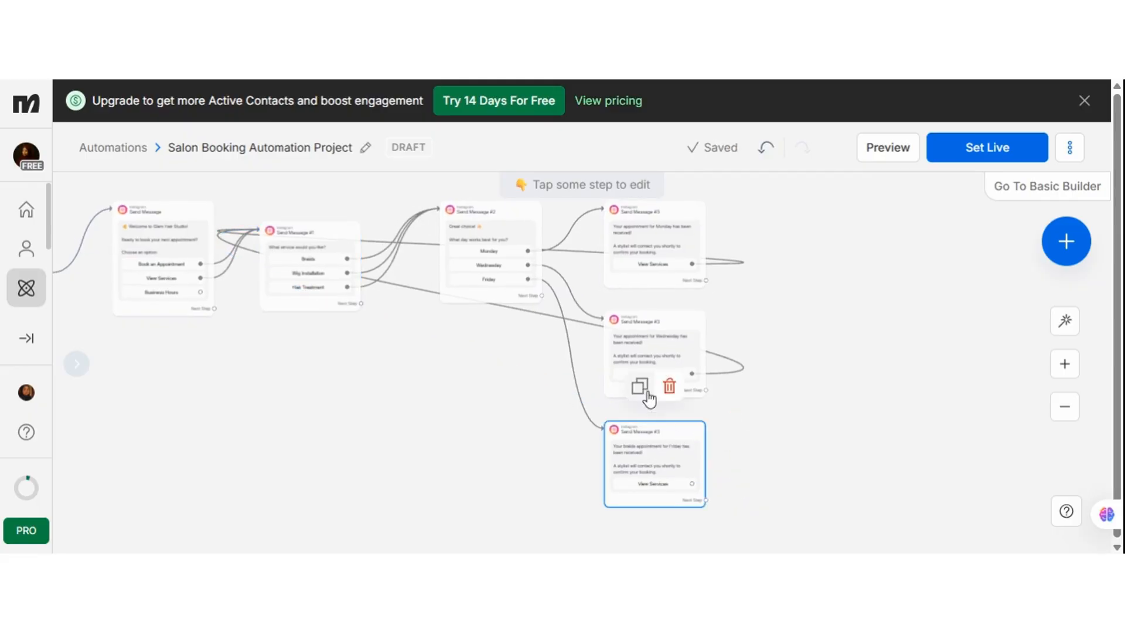
click(668, 386)
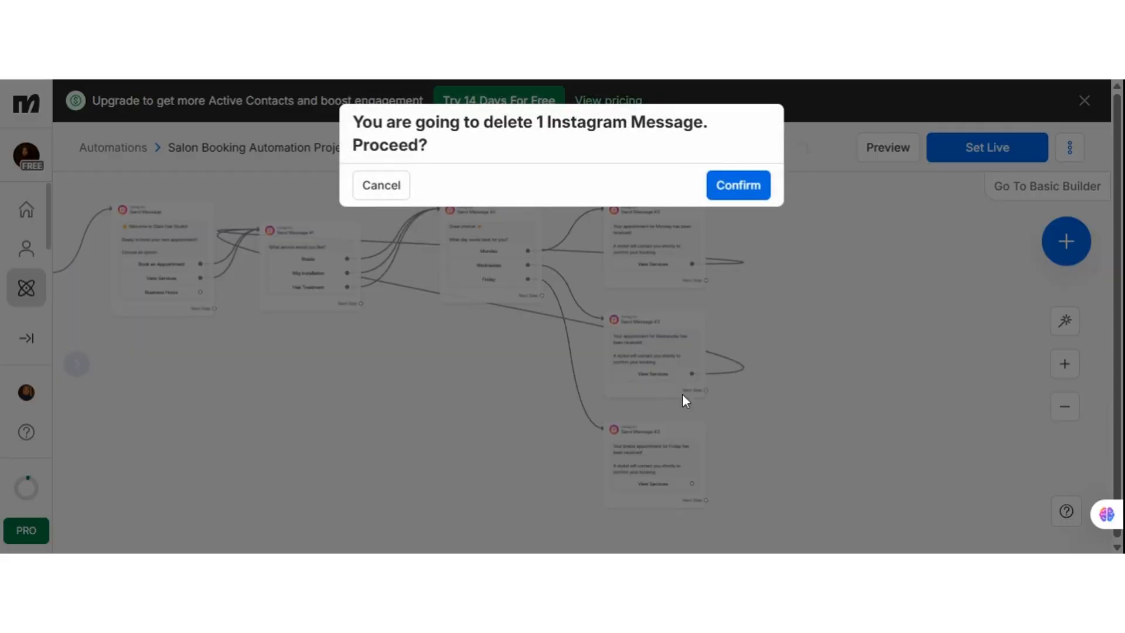
click(758, 188)
mouse_move(725, 385)
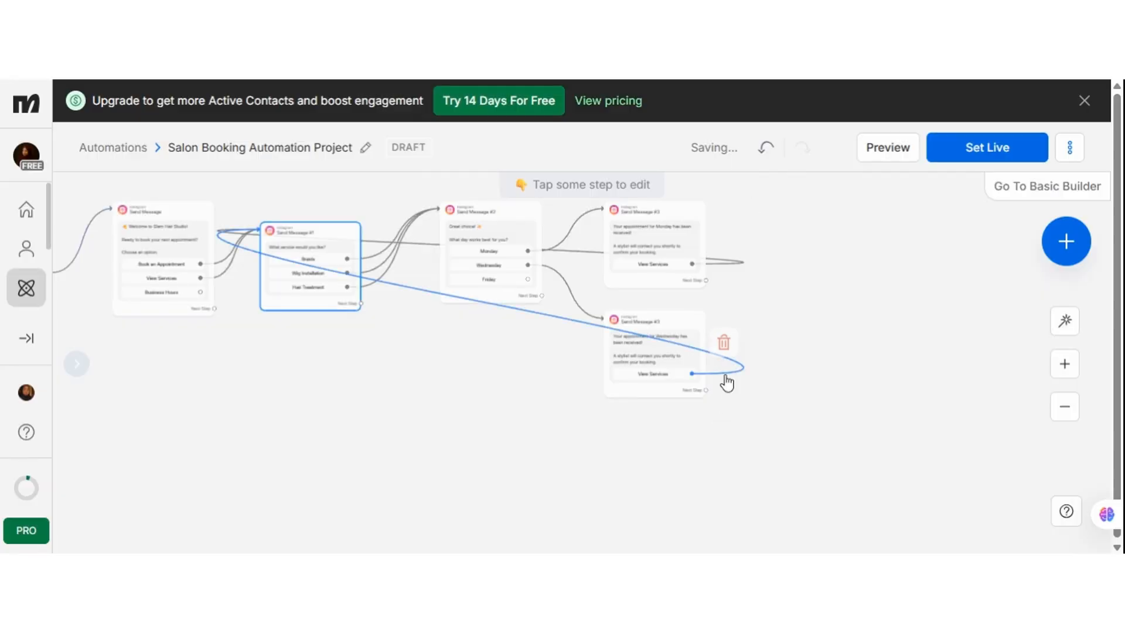
scroll(726, 359, up, 10)
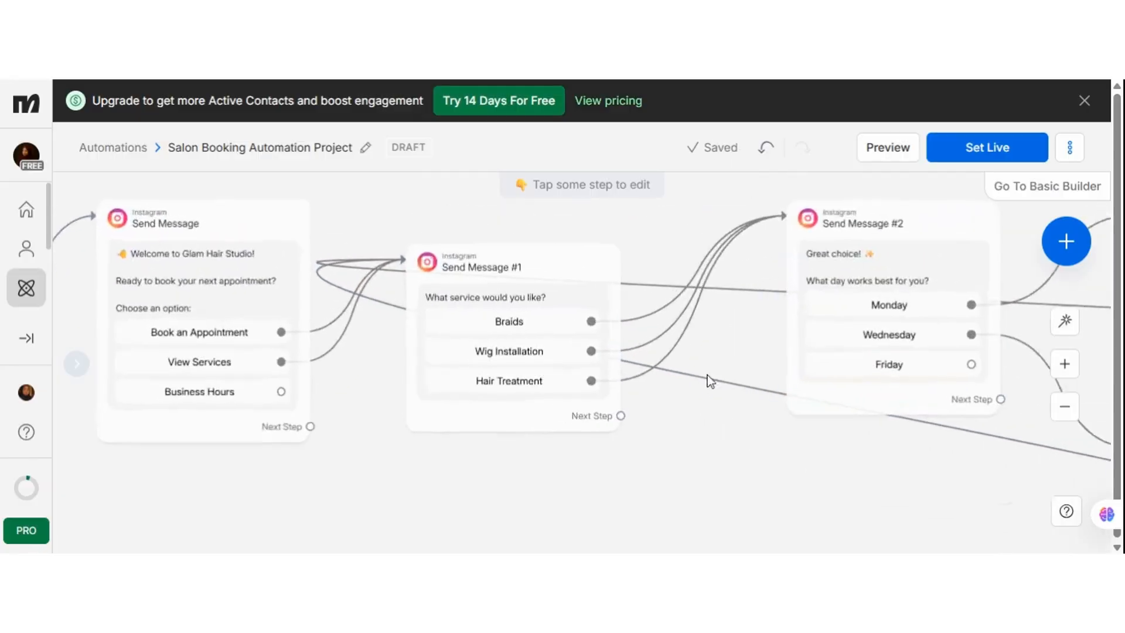
scroll(743, 502, down, 6)
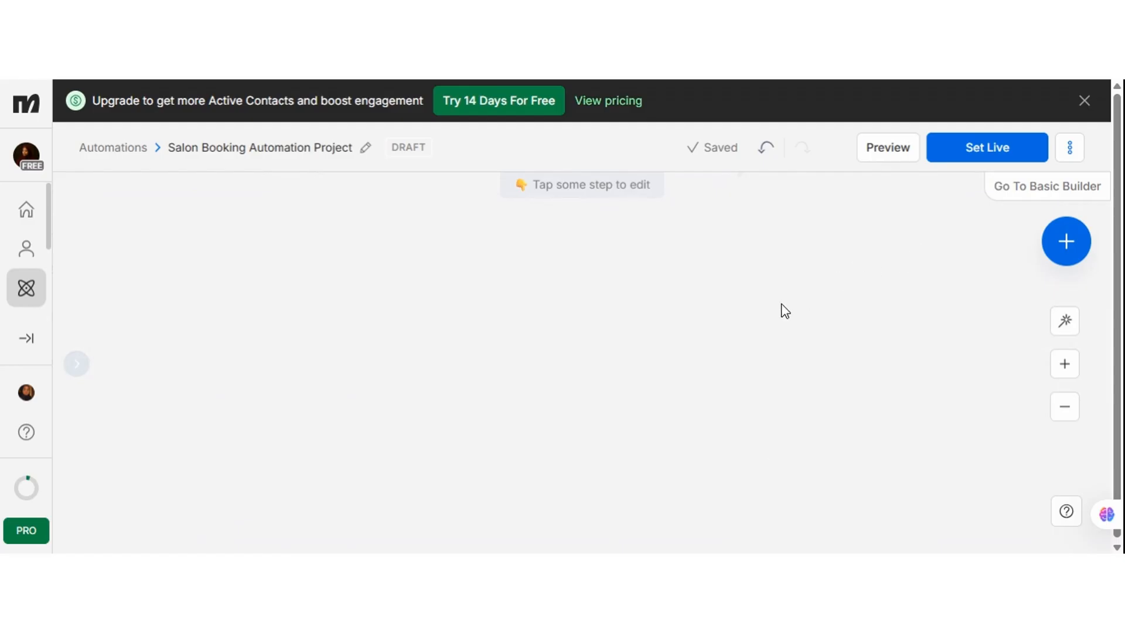
- Delete the Wednesday confirmation's View Services link and the Wednesday confirmation message itself
scroll(780, 304, down, 2)
drag(749, 294, 602, 420)
scroll(602, 419, down, 4)
drag(678, 380, 256, 346)
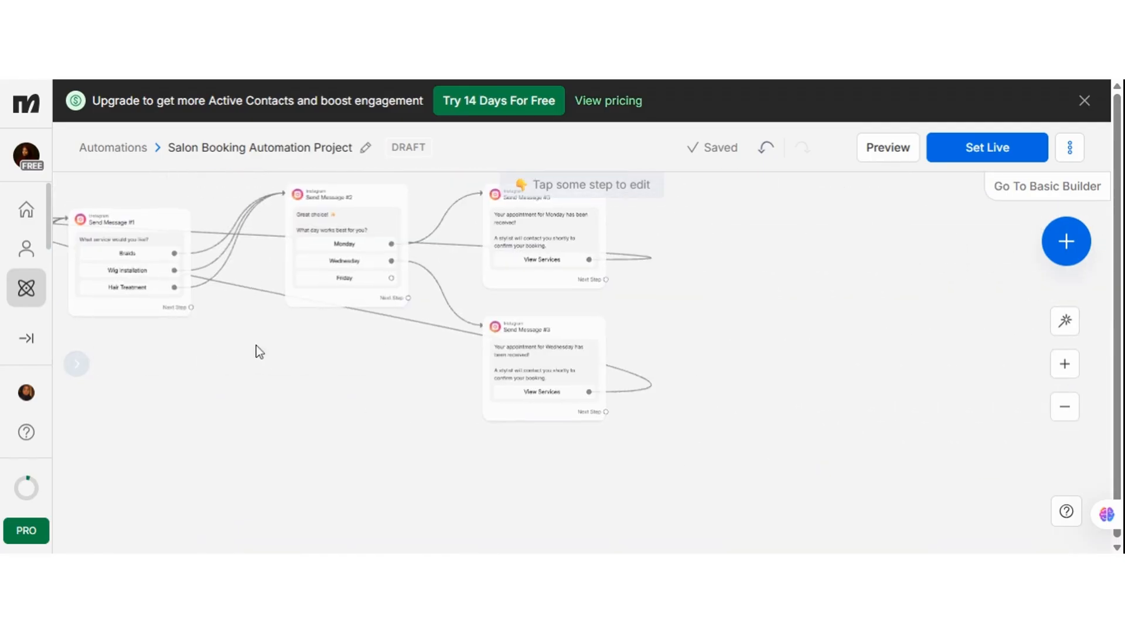
mouse_move(418, 321)
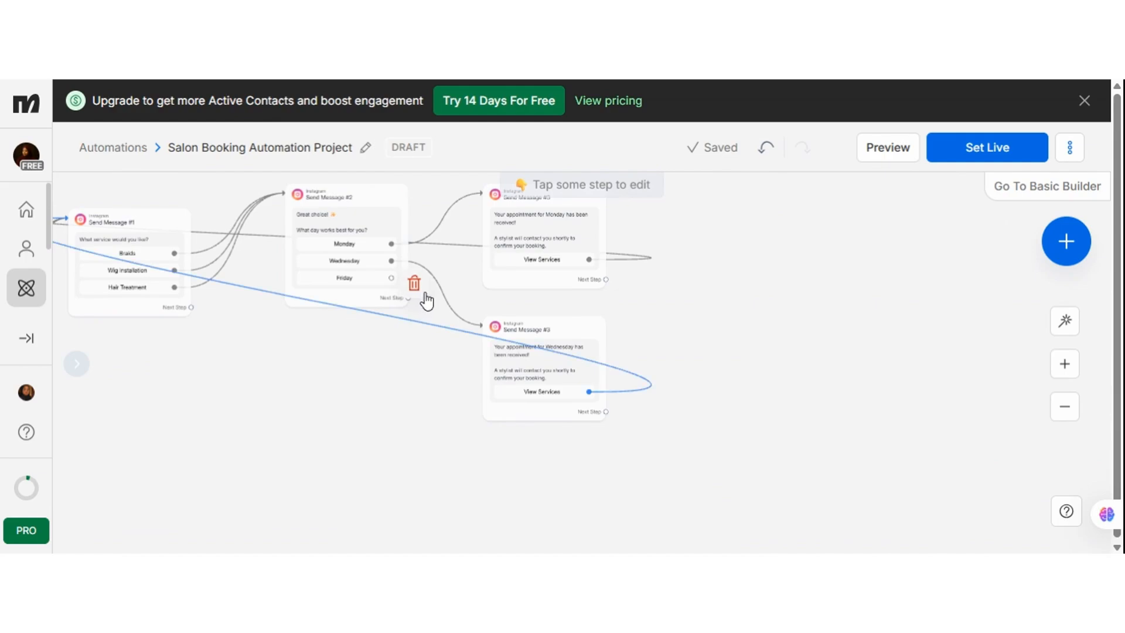
click(414, 285)
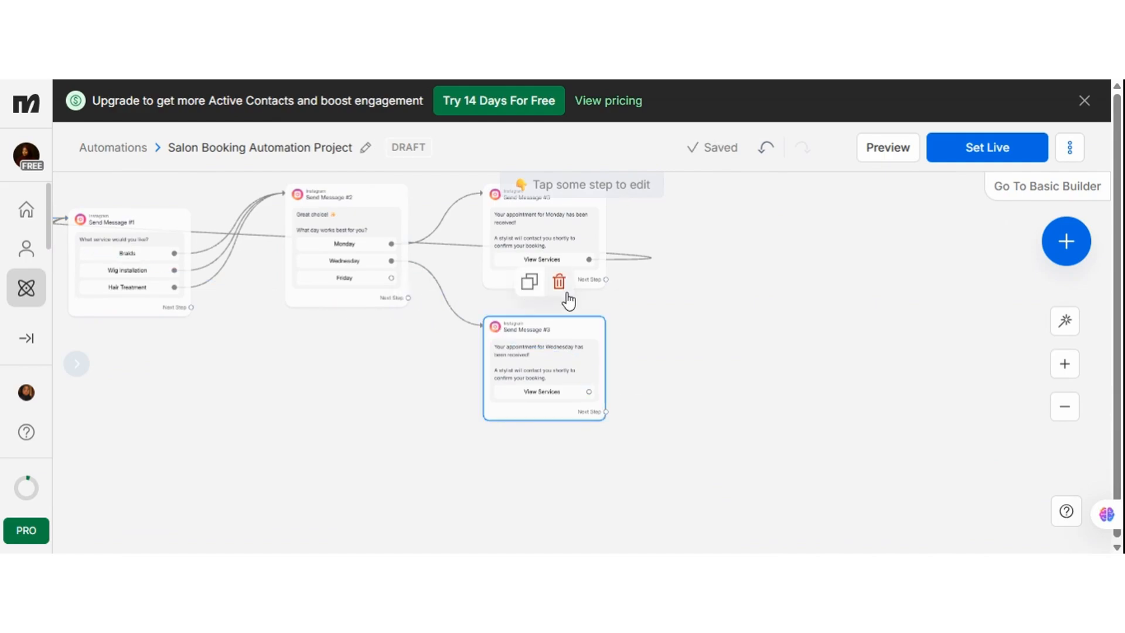
click(561, 286)
click(739, 186)
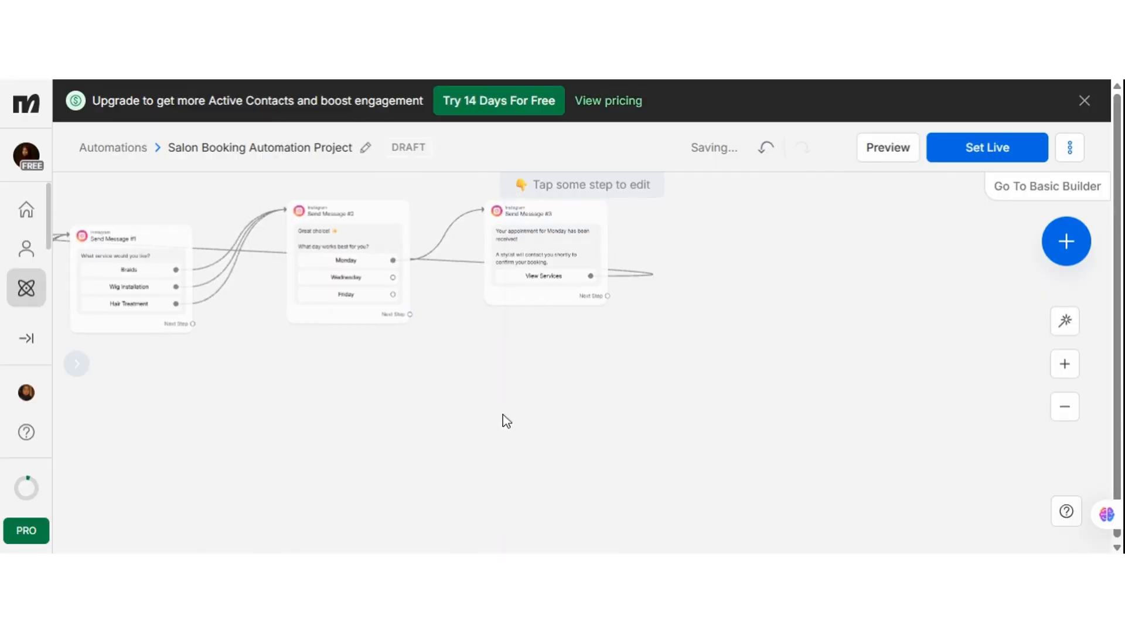
- Remove "for Monday" from the remaining confirmation message so it reads "Your appointment has been received!", and close its editor
mouse_move(439, 309)
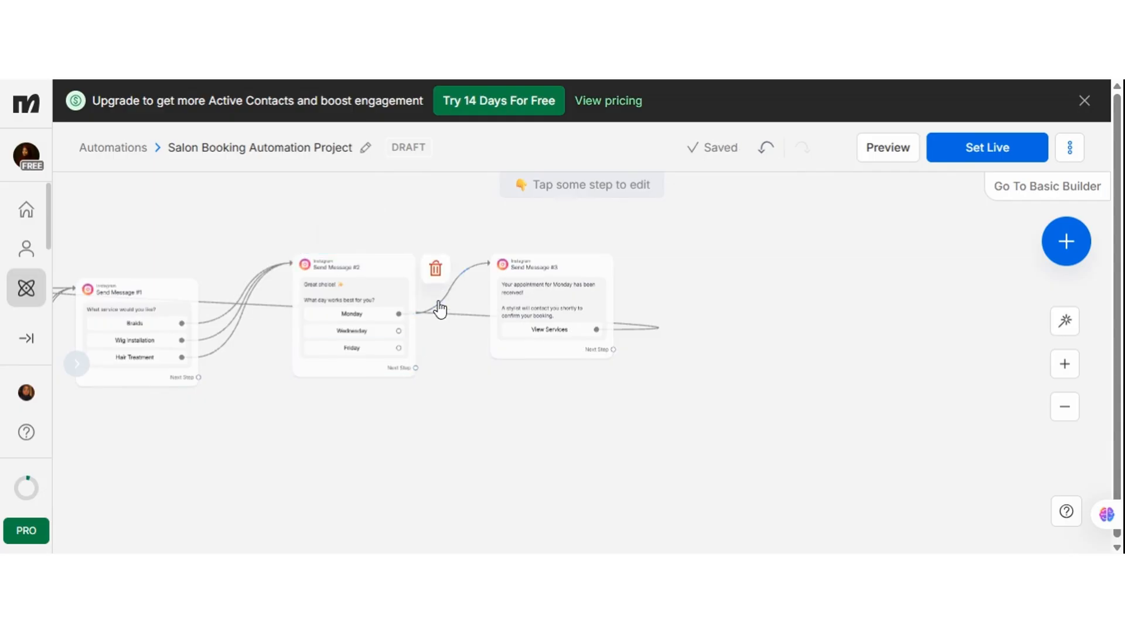
mouse_move(535, 307)
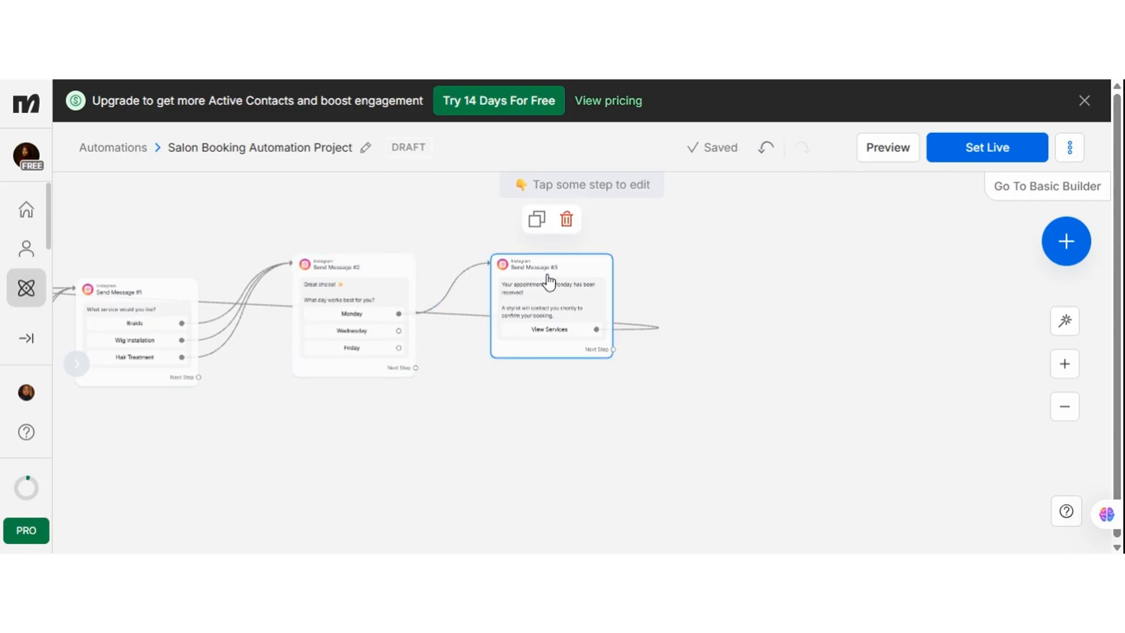
click(567, 306)
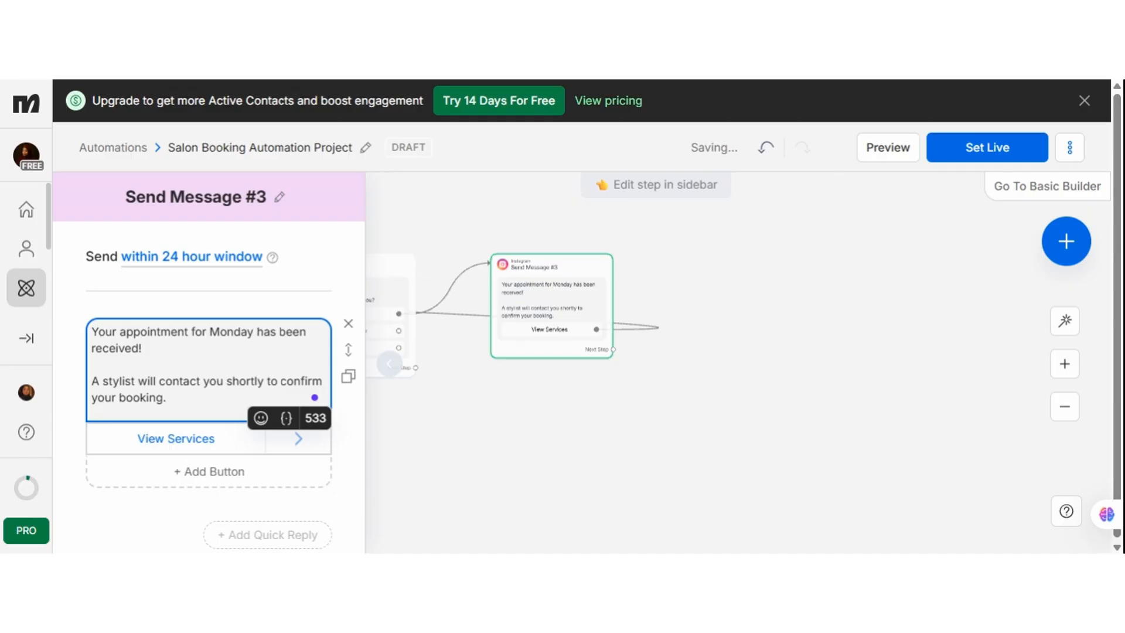
key(BackSpace)
key(BackSpace)
key(BackSpace)
key(BackSpace)
key(BackSpace)
key(BackSpace)
key(BackSpace)
key(BackSpace)
key(BackSpace)
key(BackSpace)
key(BackSpace)
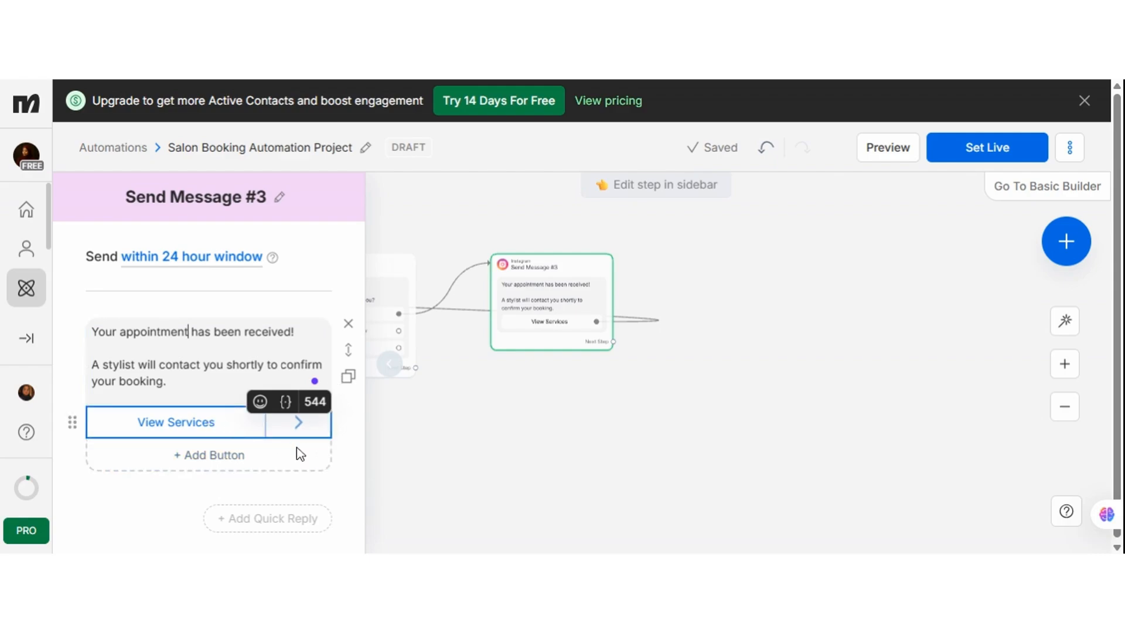
click(392, 458)
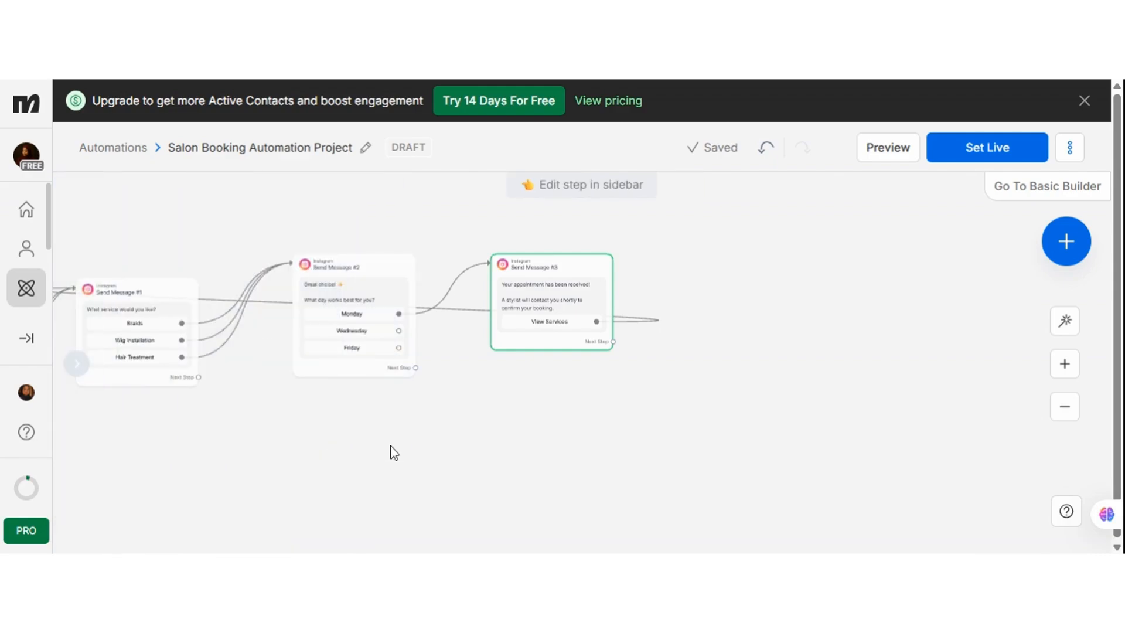
- Link the Wednesday and Friday options of the day question to the shared appointment confirmation message
drag(430, 369, 454, 452)
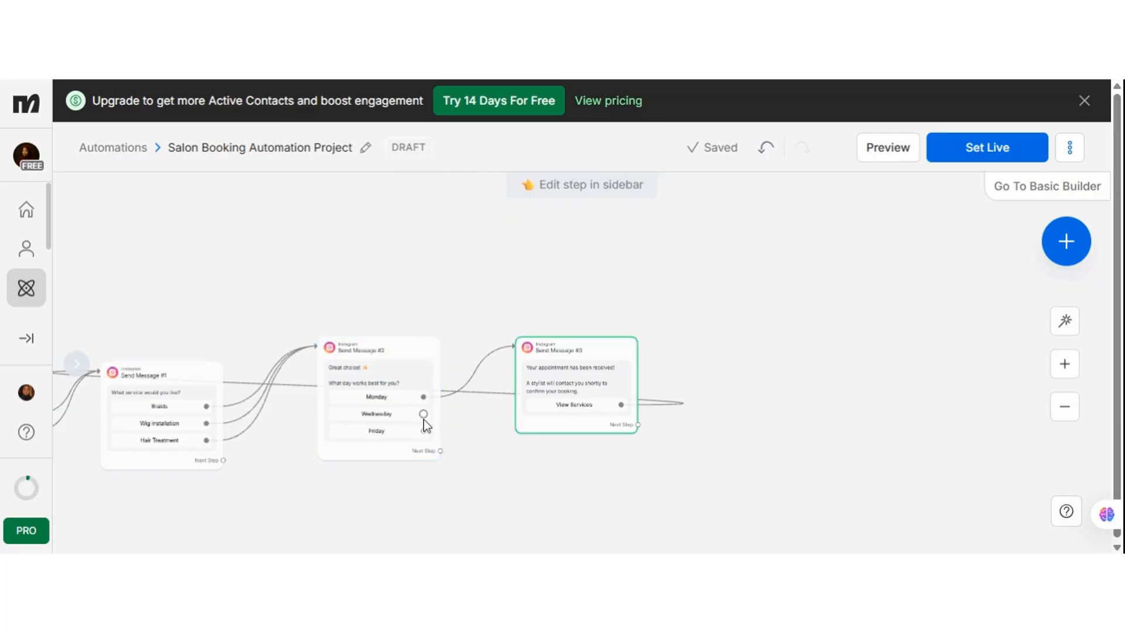
drag(423, 414, 517, 350)
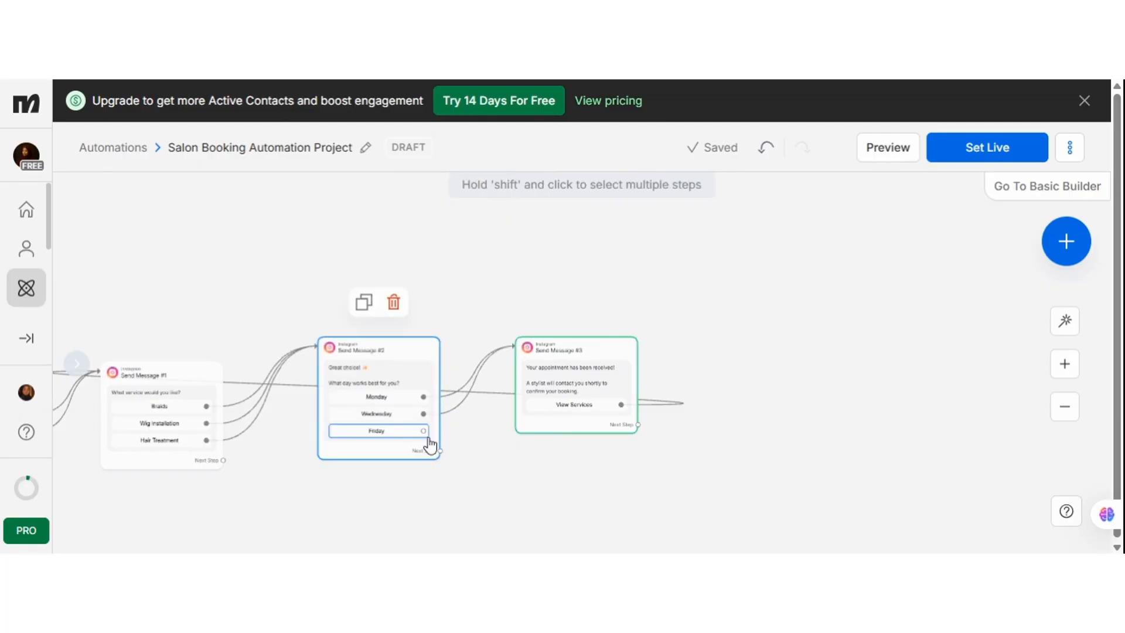
drag(425, 431, 521, 349)
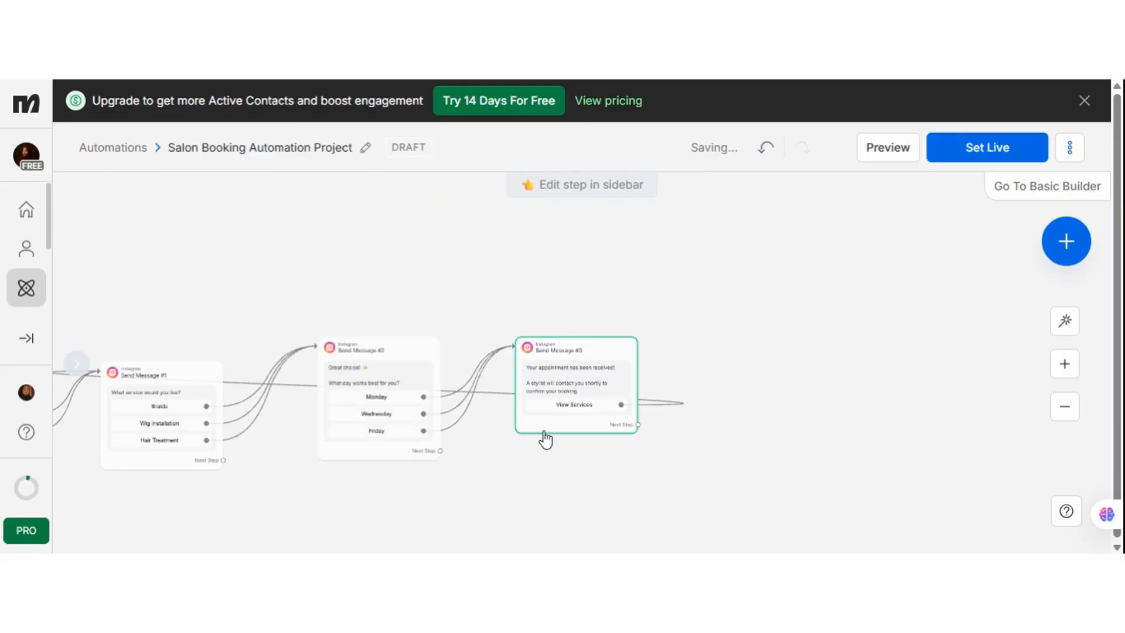
click(436, 419)
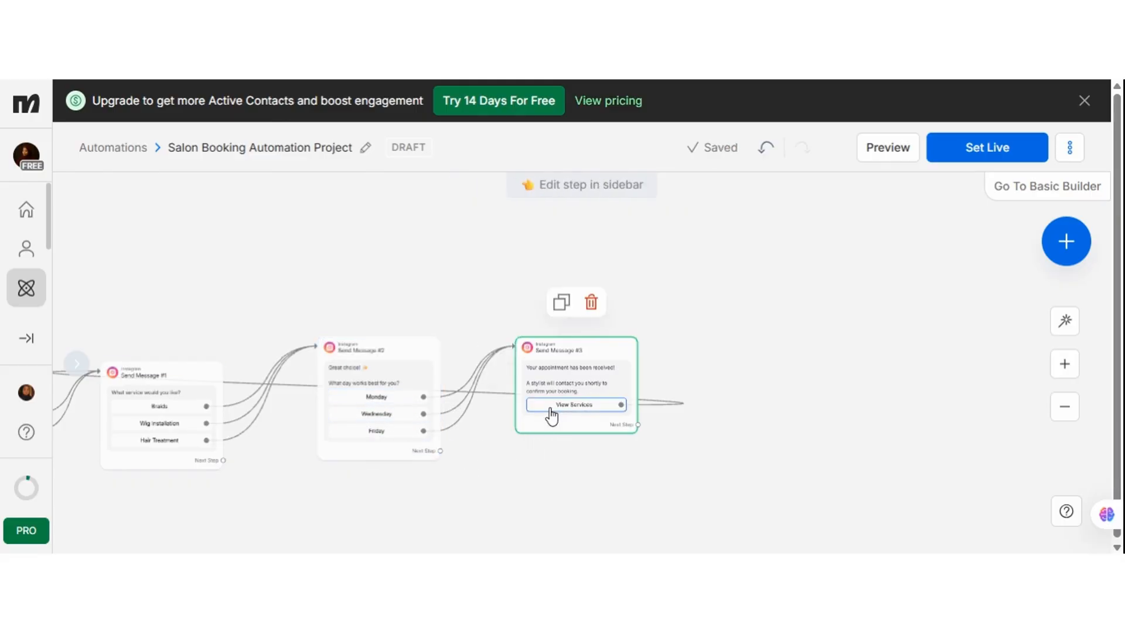
- Add a new Instagram message below the service question, linked from the welcome message's Business Hours option
drag(495, 473, 714, 447)
drag(502, 493, 700, 449)
drag(499, 406, 328, 385)
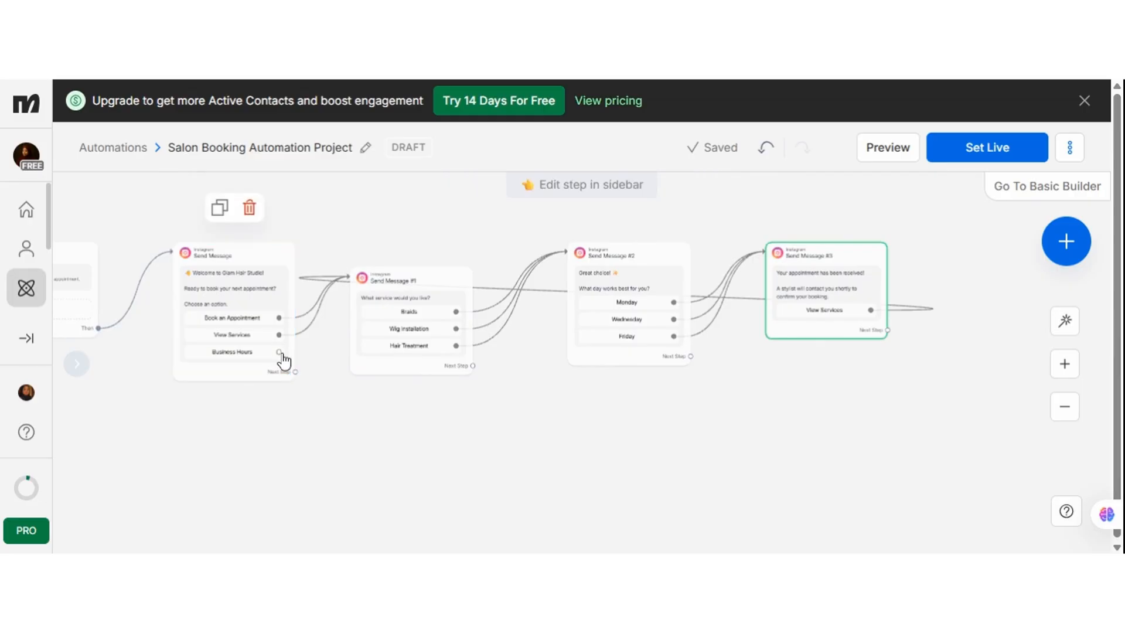
drag(327, 415, 354, 364)
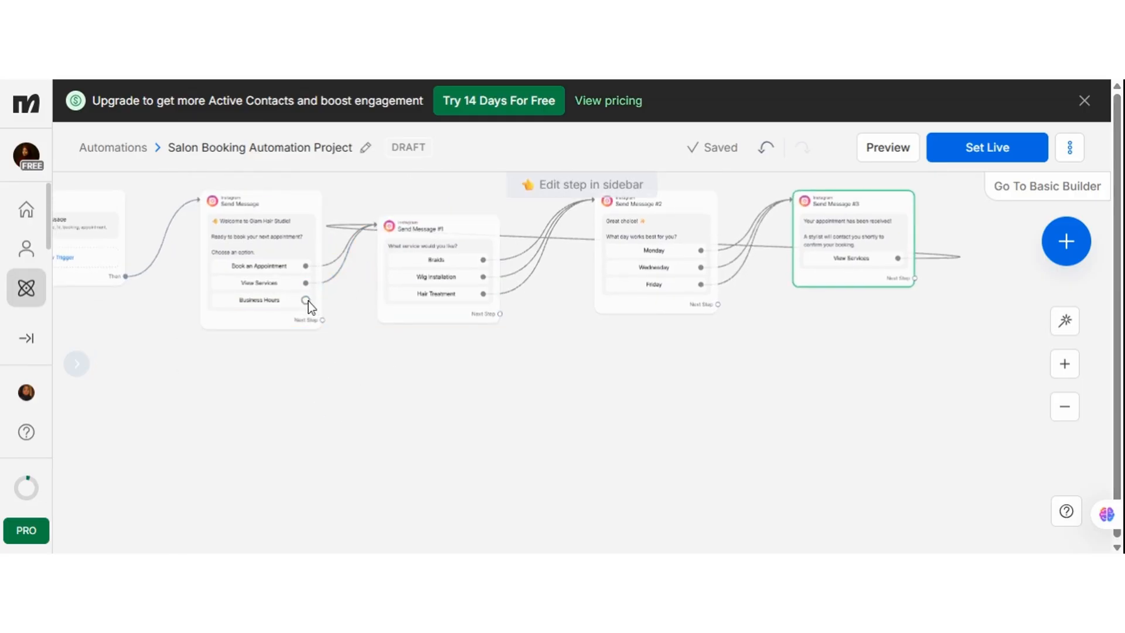
drag(305, 300, 381, 388)
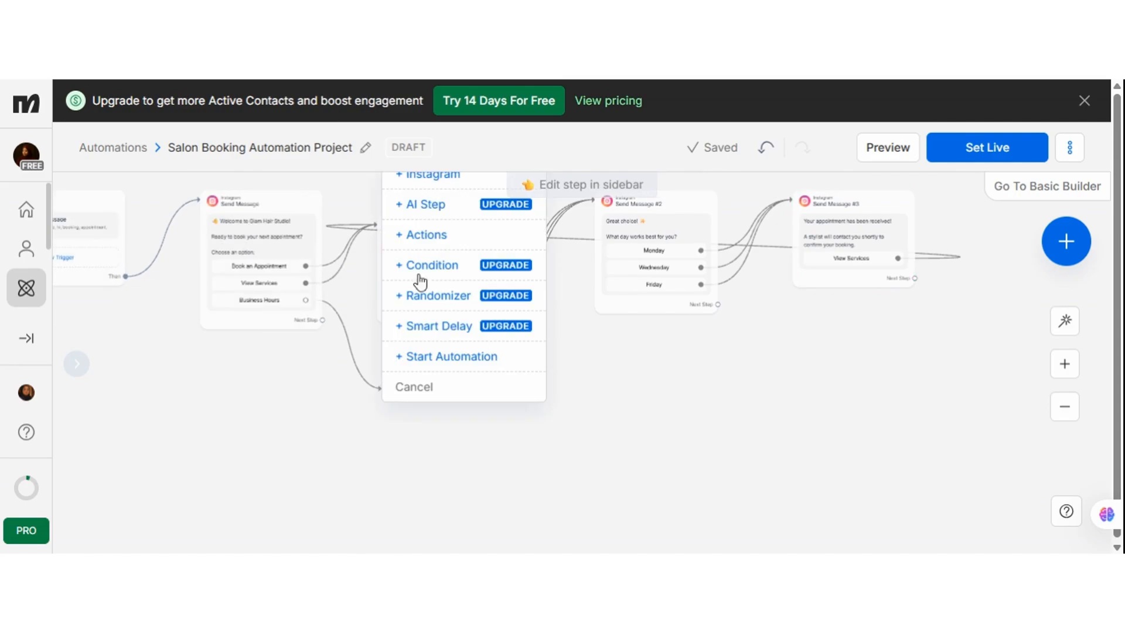
click(414, 178)
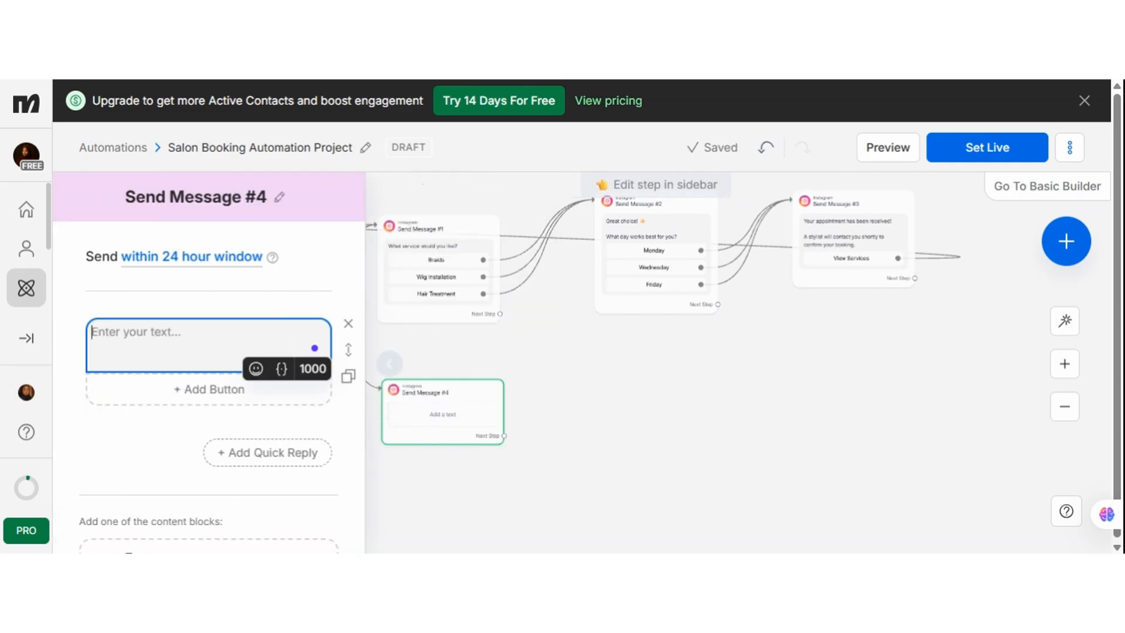
- Enter "We are opened from 8 a.m. to 8 p.m. every Mondays, Wednesdays and Fridays" as the new message's text
text(We )
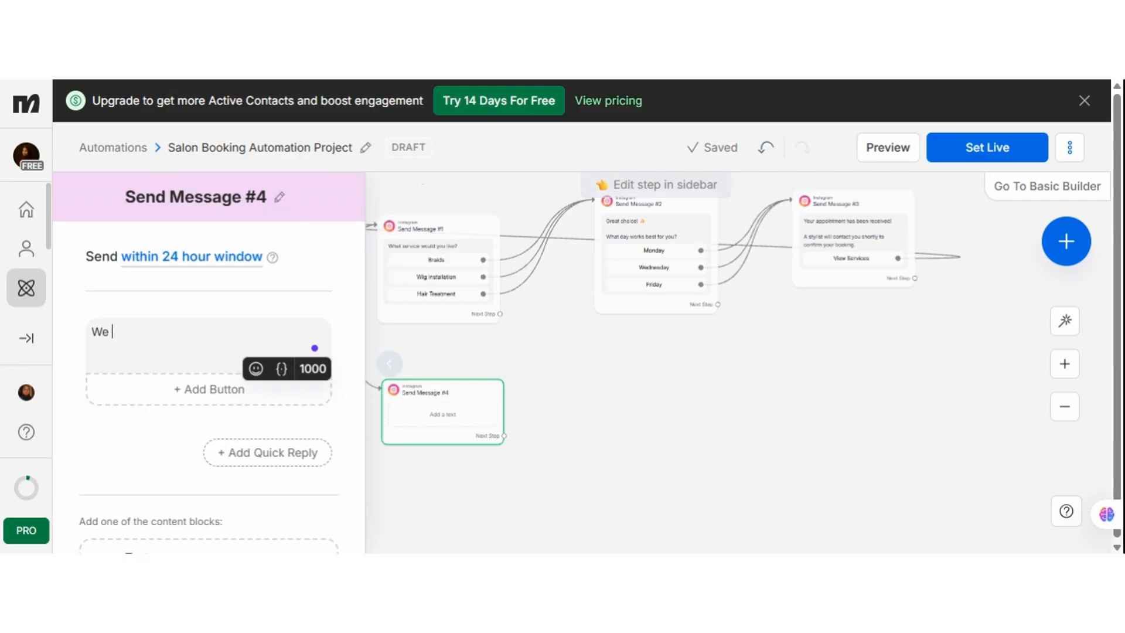
text(are ope)
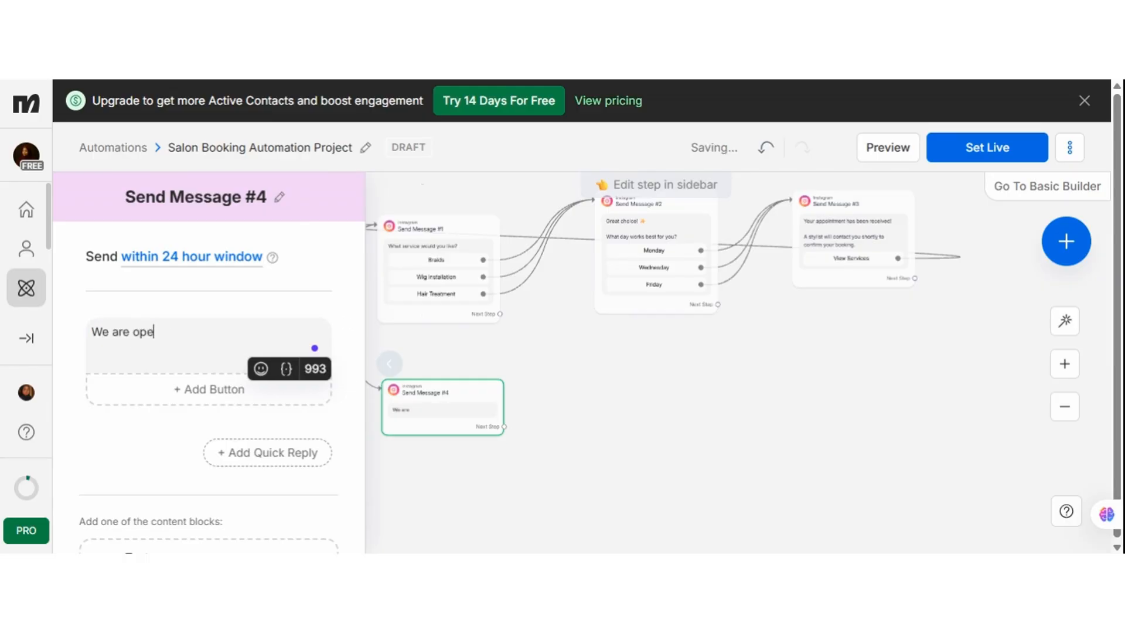
text(ned fr)
key(BackSpace)
key(BackSpace)
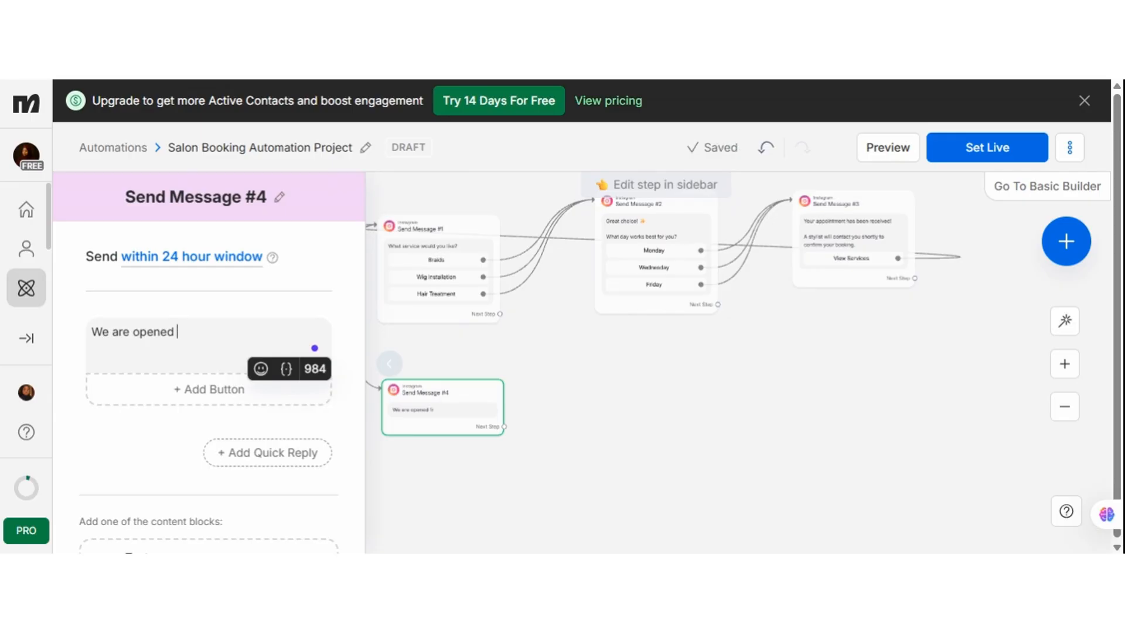
text(opened from )
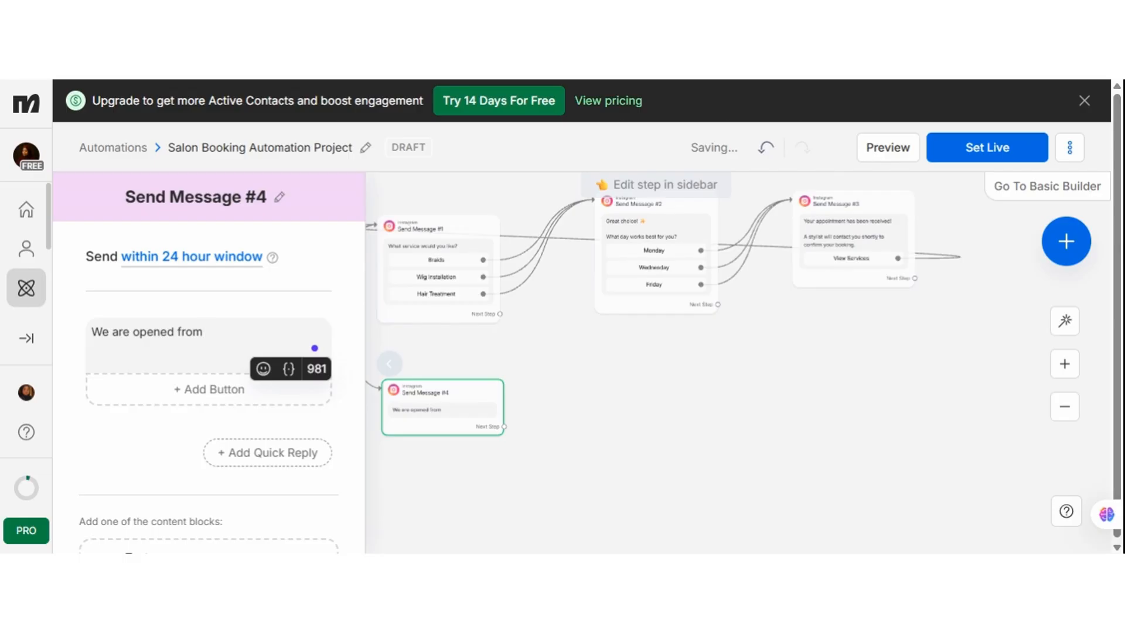
text(* a.m)
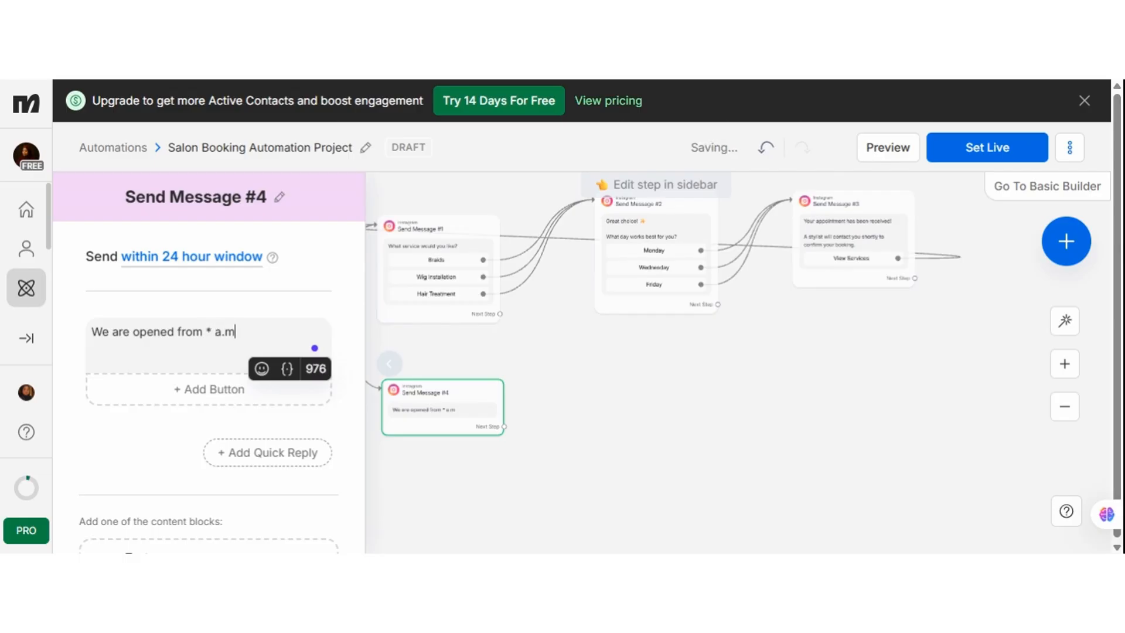
key(BackSpace)
key(BackSpace)
key(BackSpace)
key(BackSpace)
key(BackSpace)
key(BackSpace)
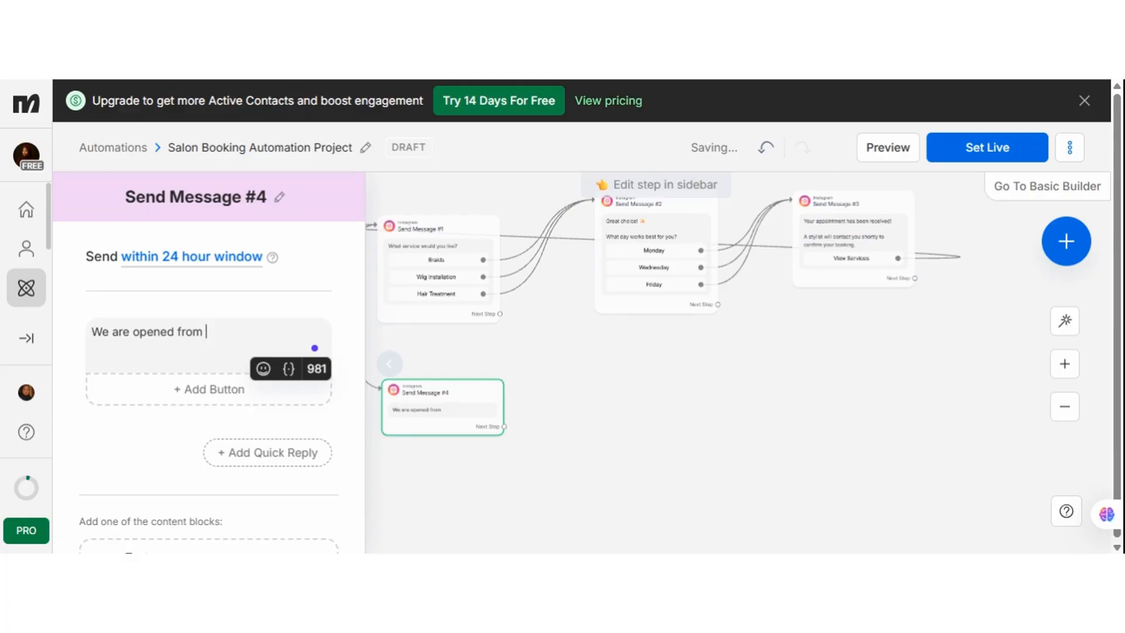
text(8 a.)
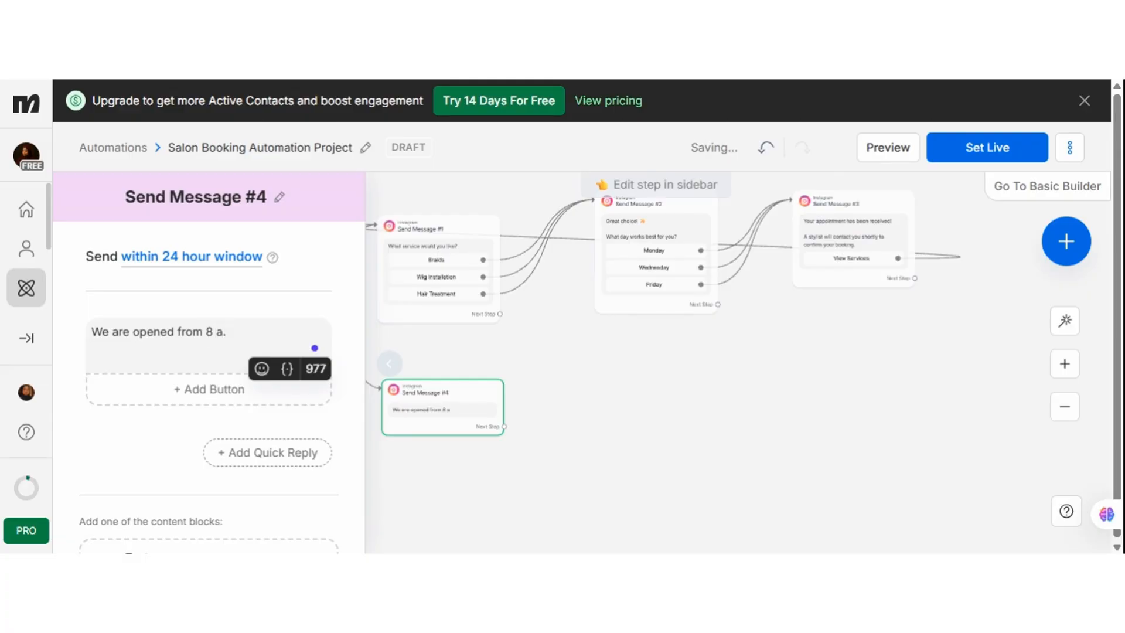
text(m. to )
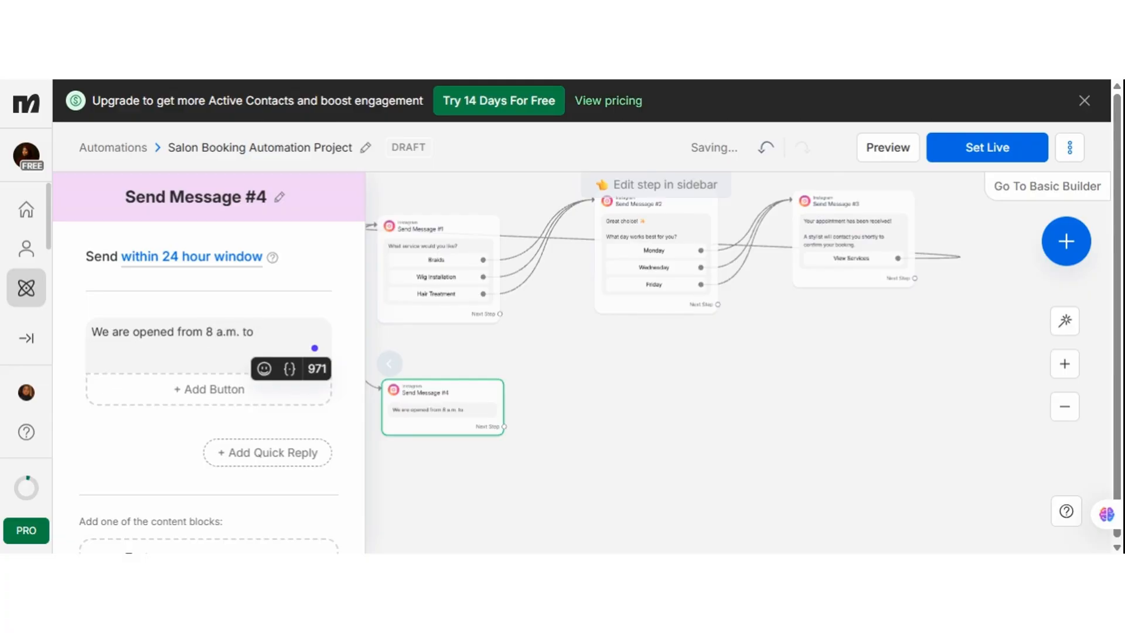
text(8 p.m)
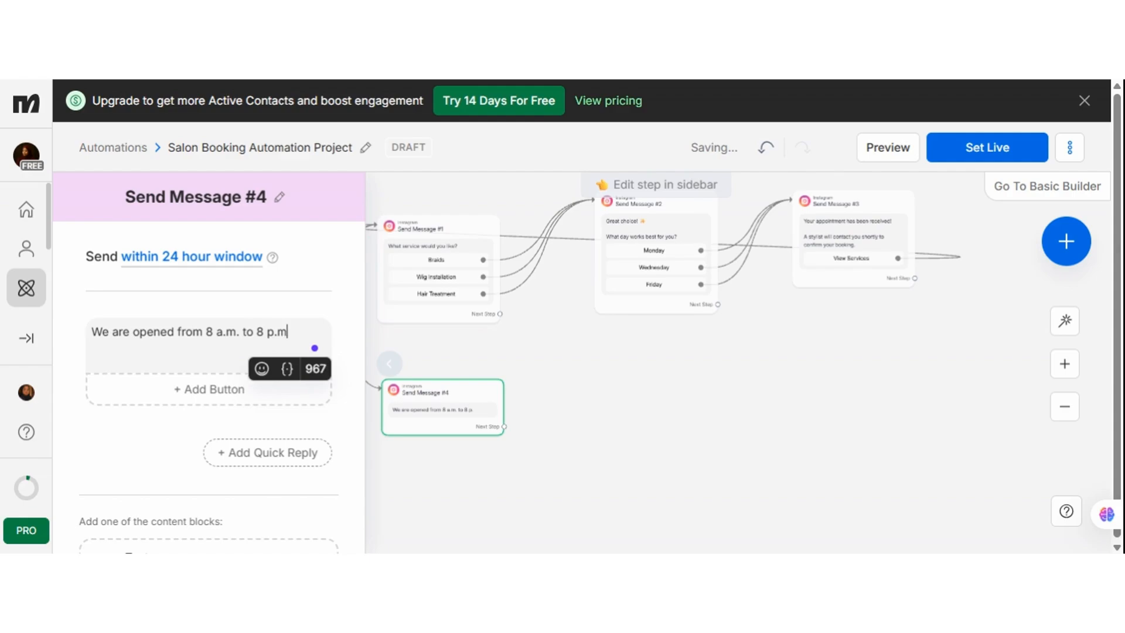
text(. every M)
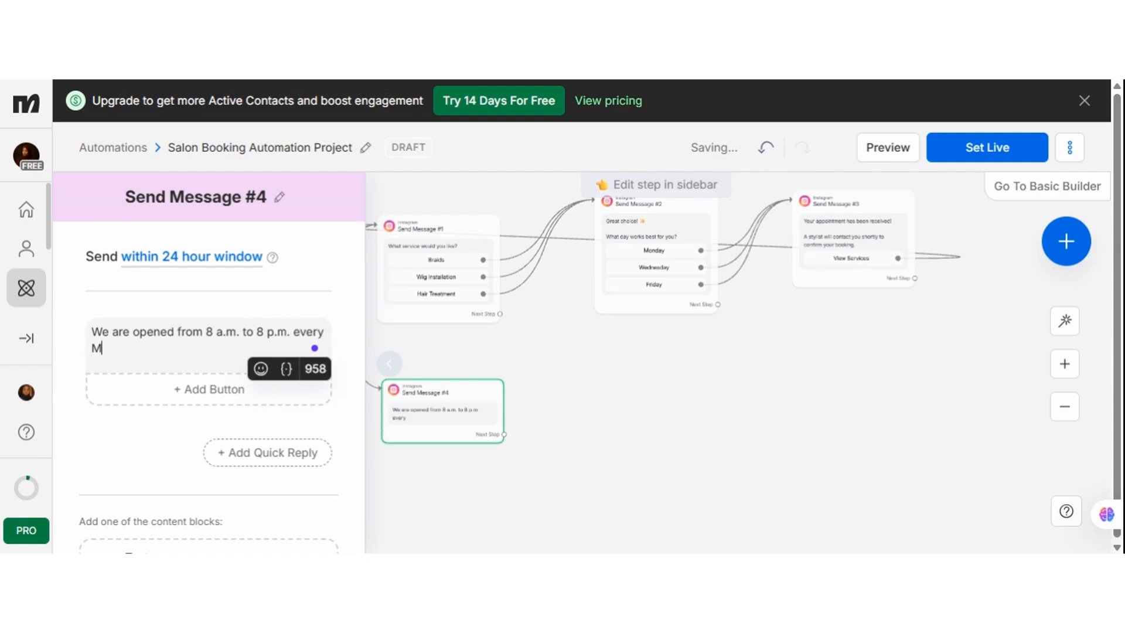
text(ondays,)
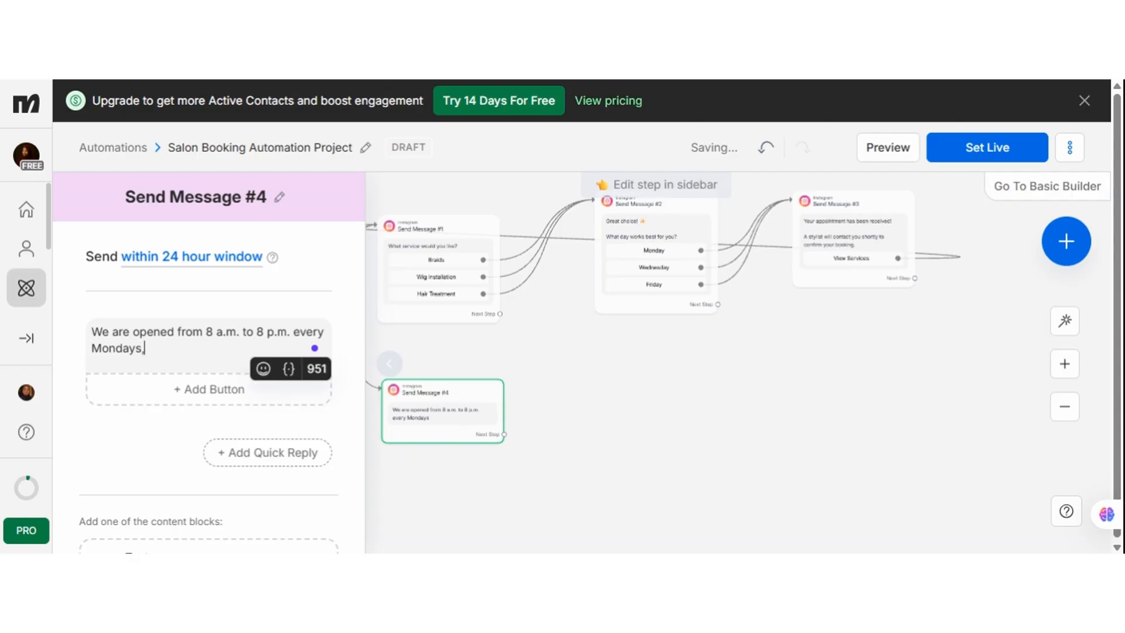
text( Wednesd)
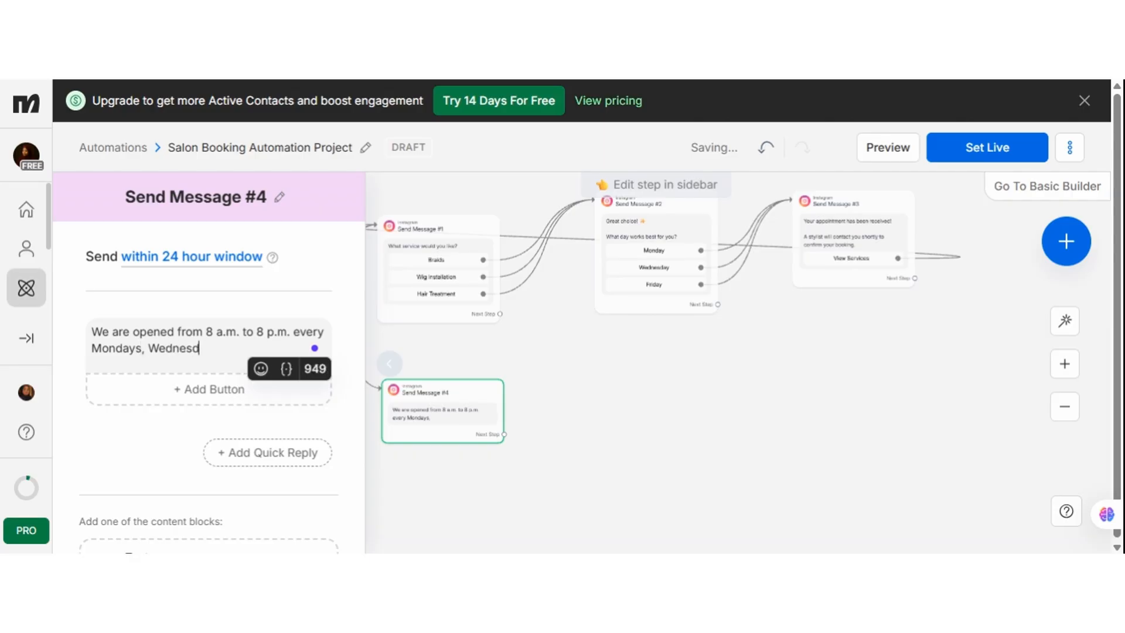
text(ays and Fridays)
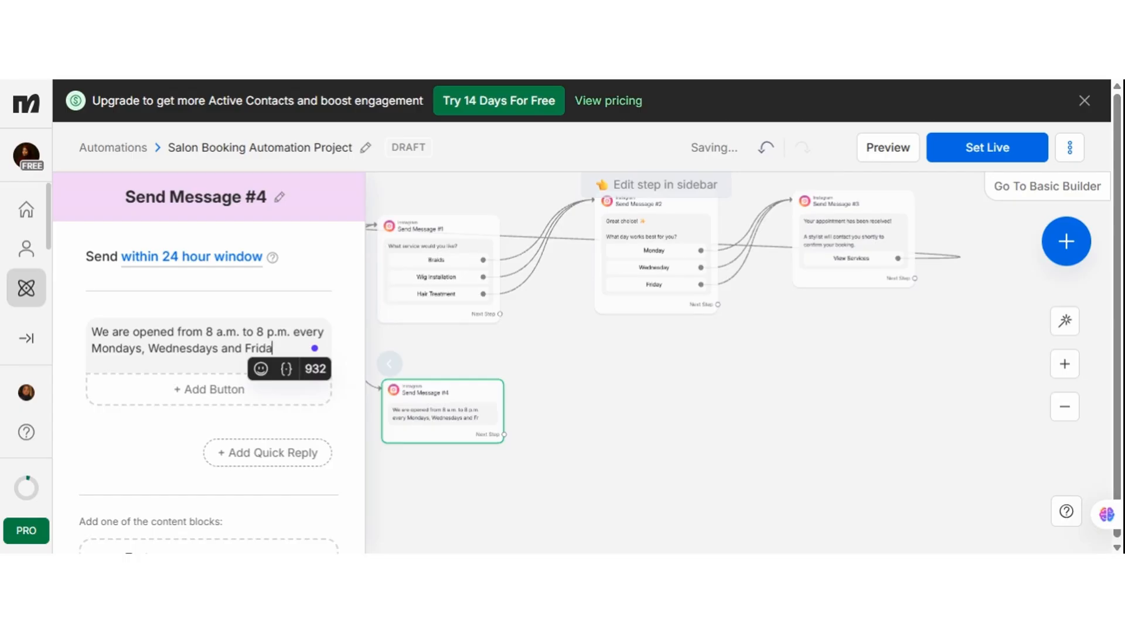
- Correct the business hours text to "We are open from 8 a.m. to 8 p.m. every Monday, Wednesday and Friday."
click(131, 326)
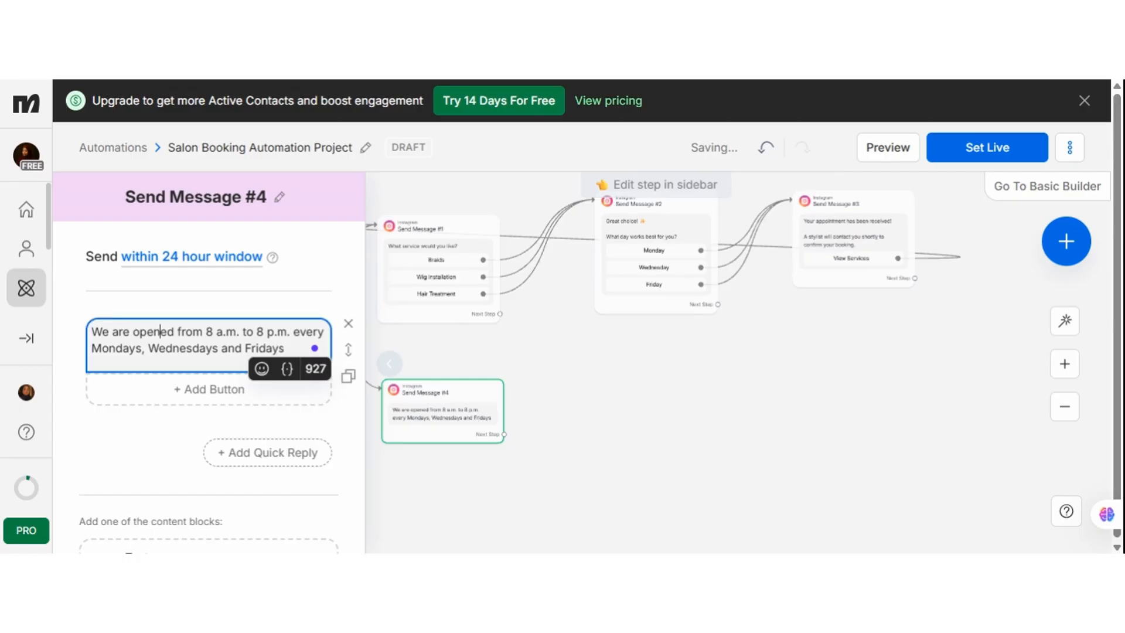
key(BackSpace)
key(BackSpace)
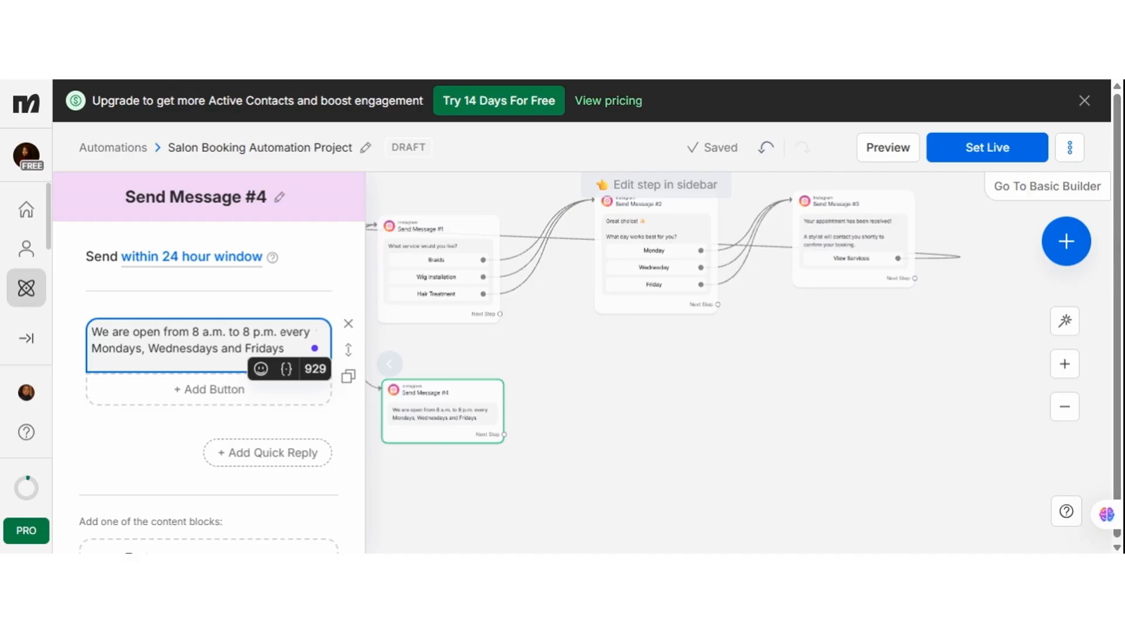
click(141, 348)
key(BackSpace)
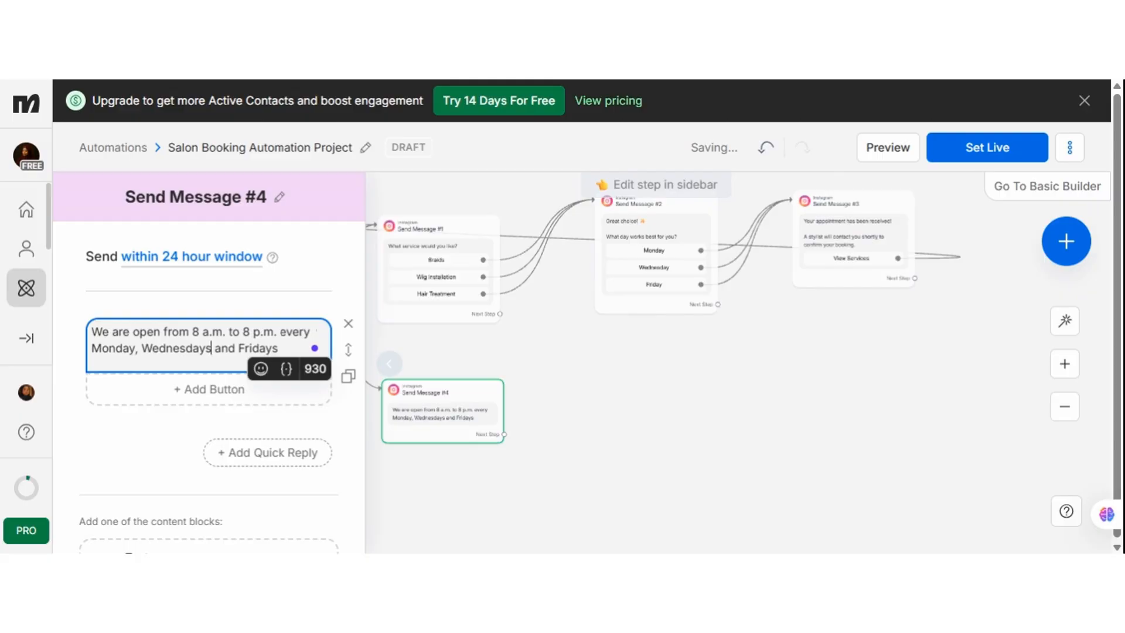
key(BackSpace)
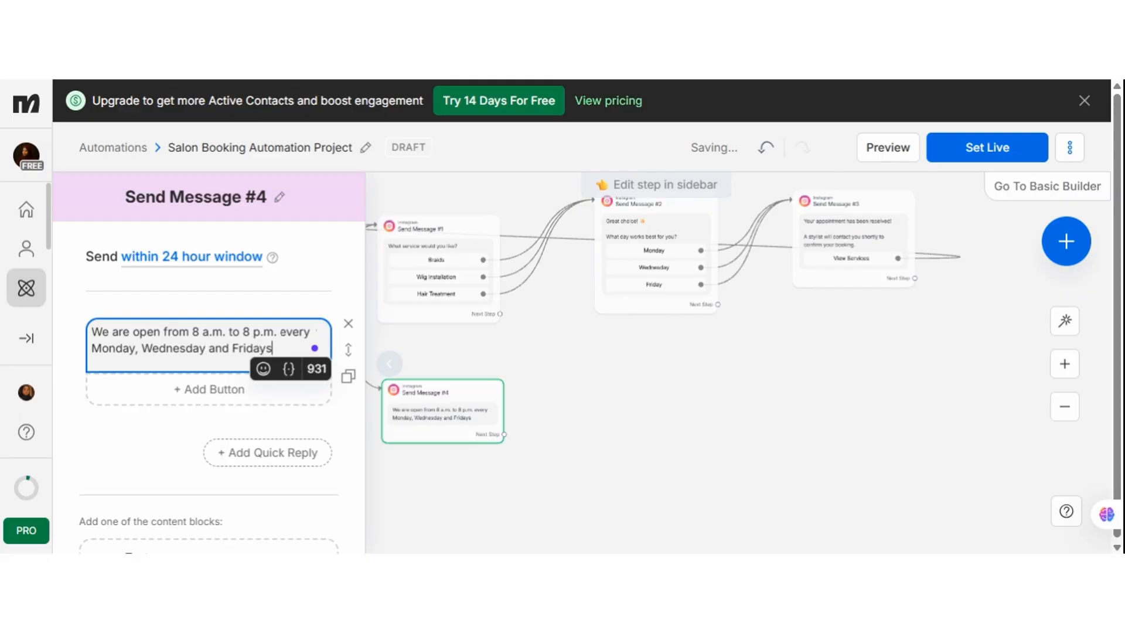
key(BackSpace)
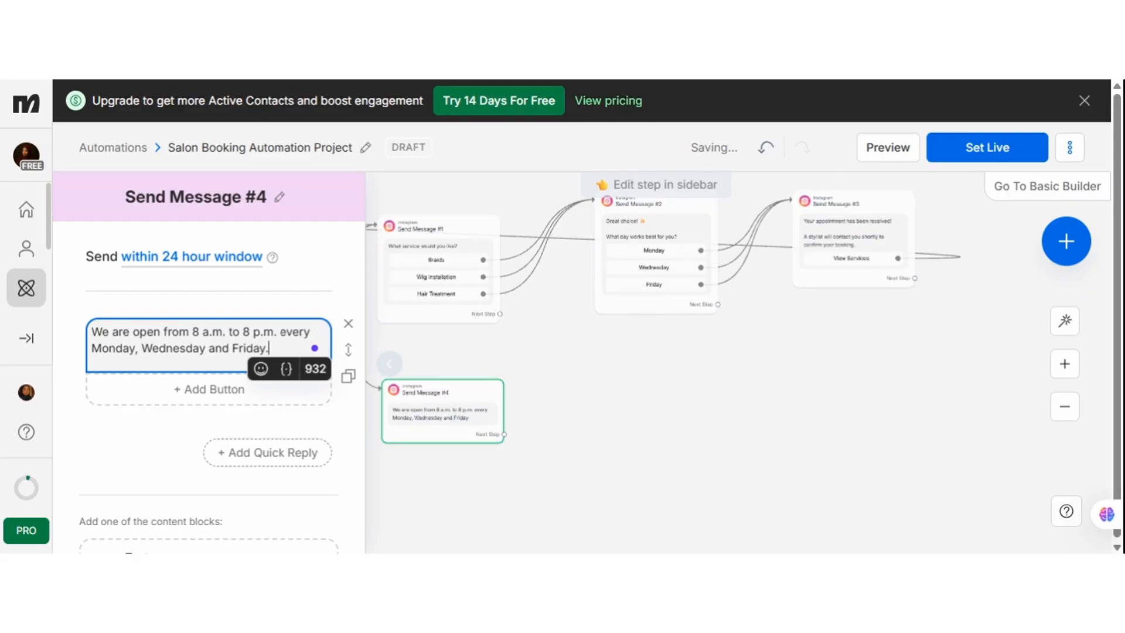
- Punctuate the business hours text to read "We are open from 8 a.m. to 8 p.m. every Monday, Wednesday, and Friday."
text(.)
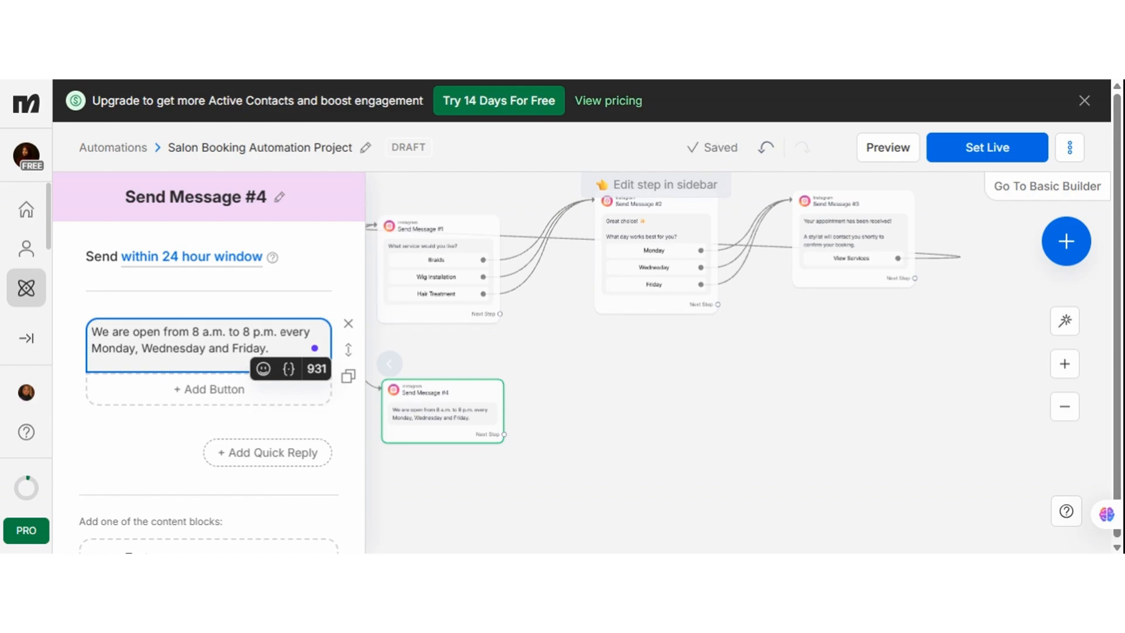
click(206, 348)
text(,)
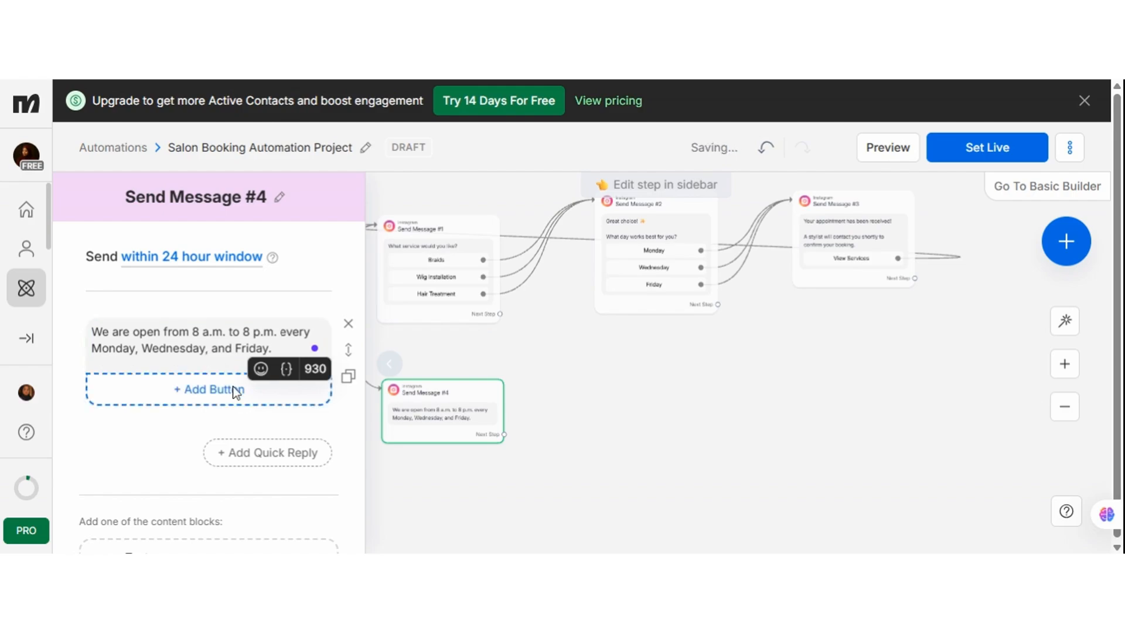
- Add a button titled "View Services" to the business hours message
click(233, 385)
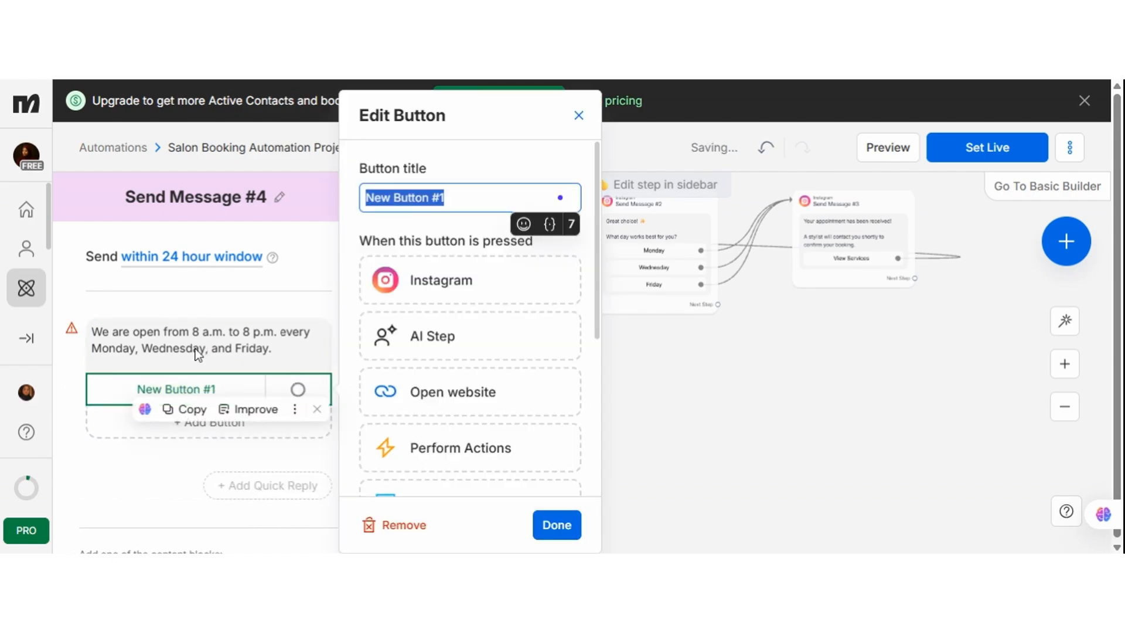
text(View )
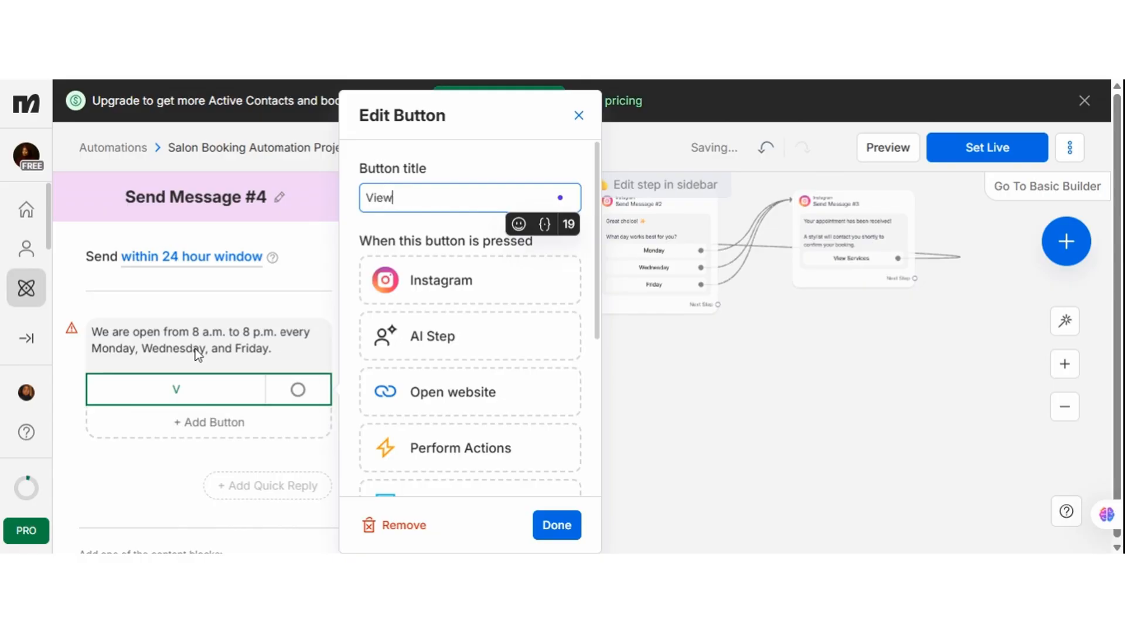
text(Services)
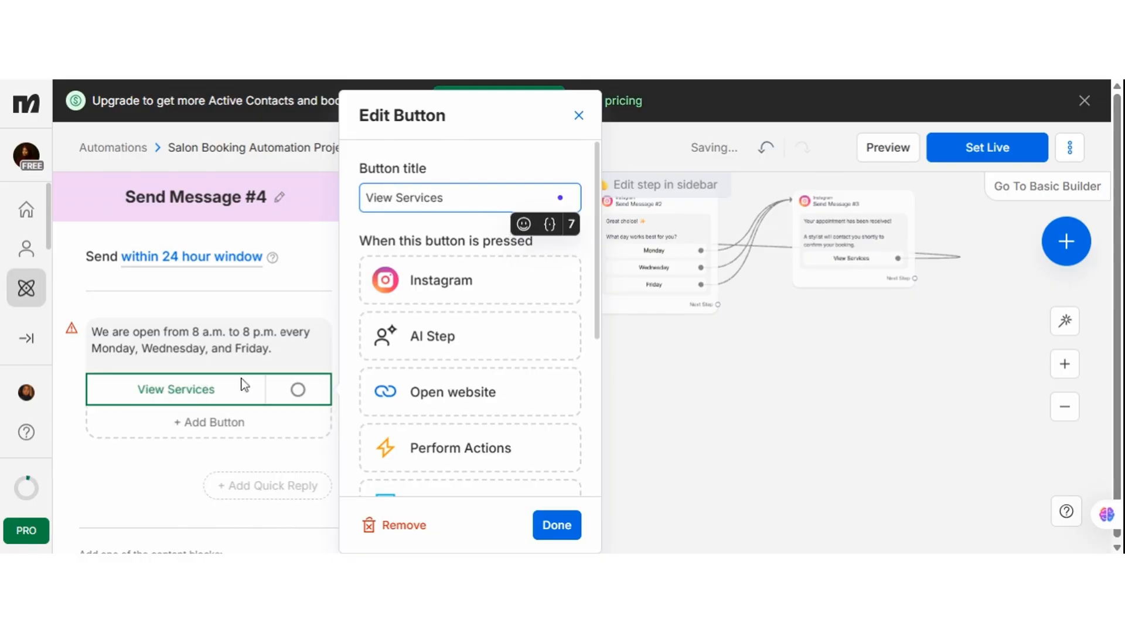
click(556, 524)
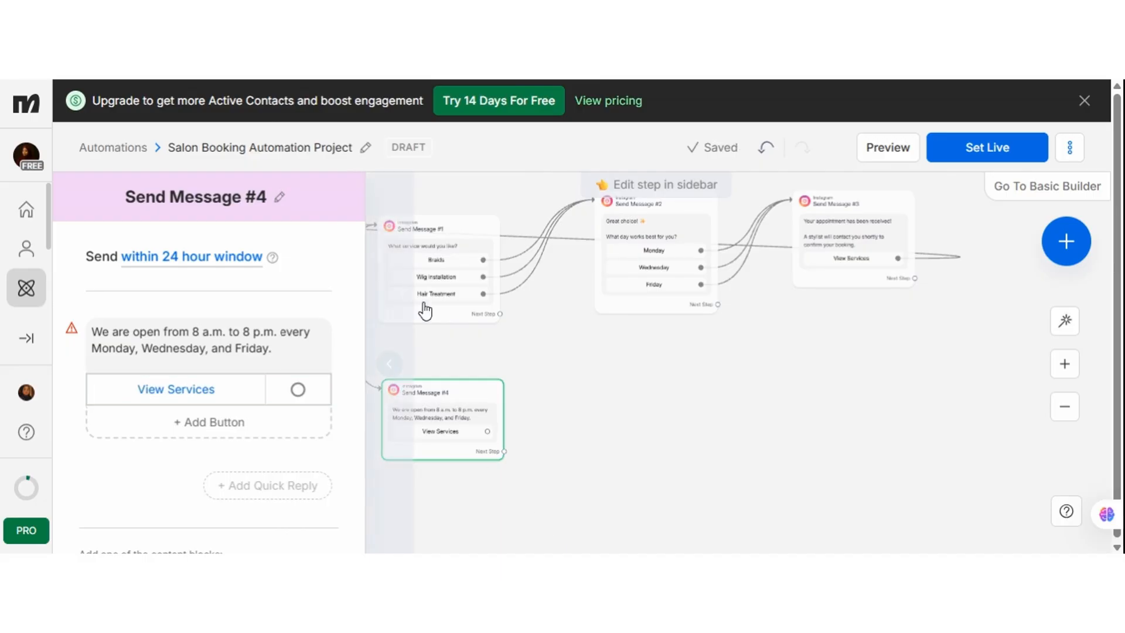
- Link the business hours message's View Services button to the service question message and collapse the message editor
mouse_move(484, 427)
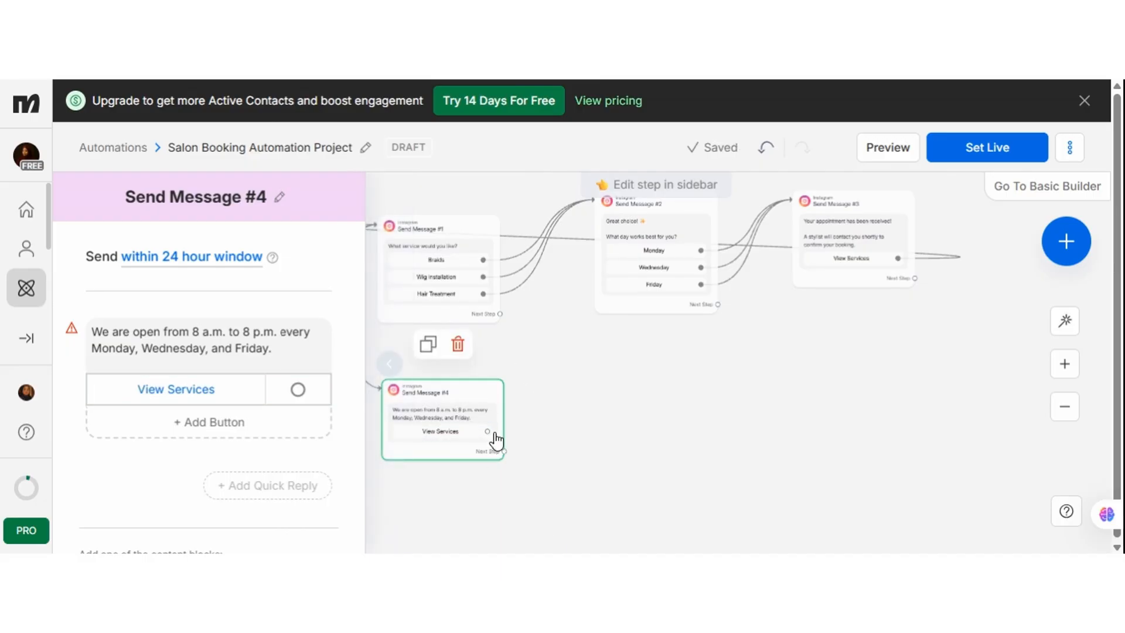
click(489, 432)
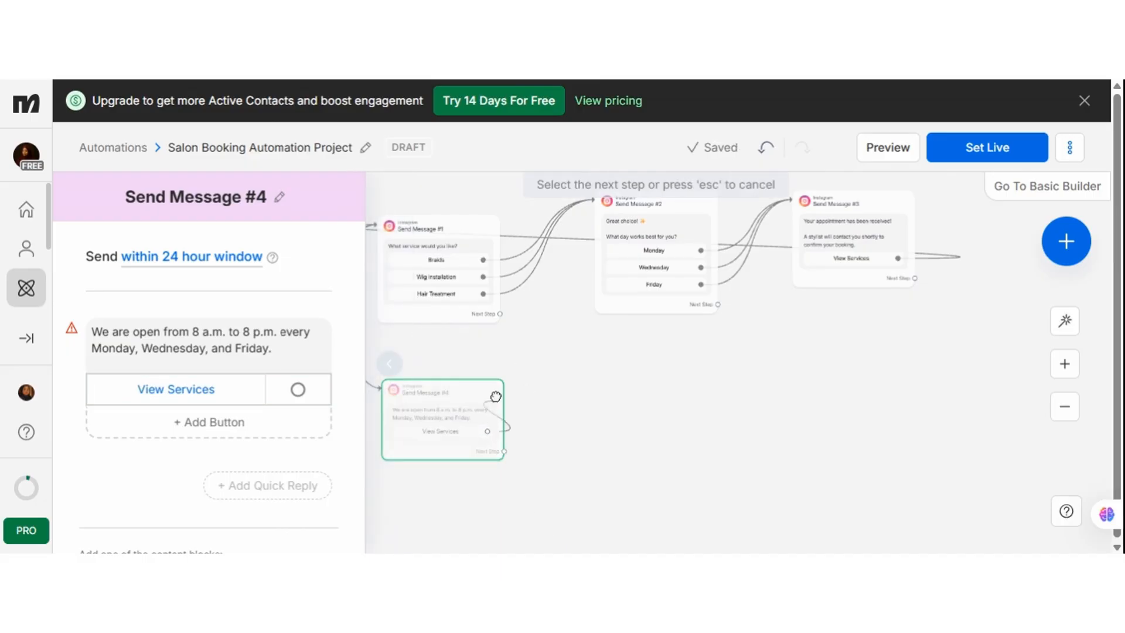
click(475, 303)
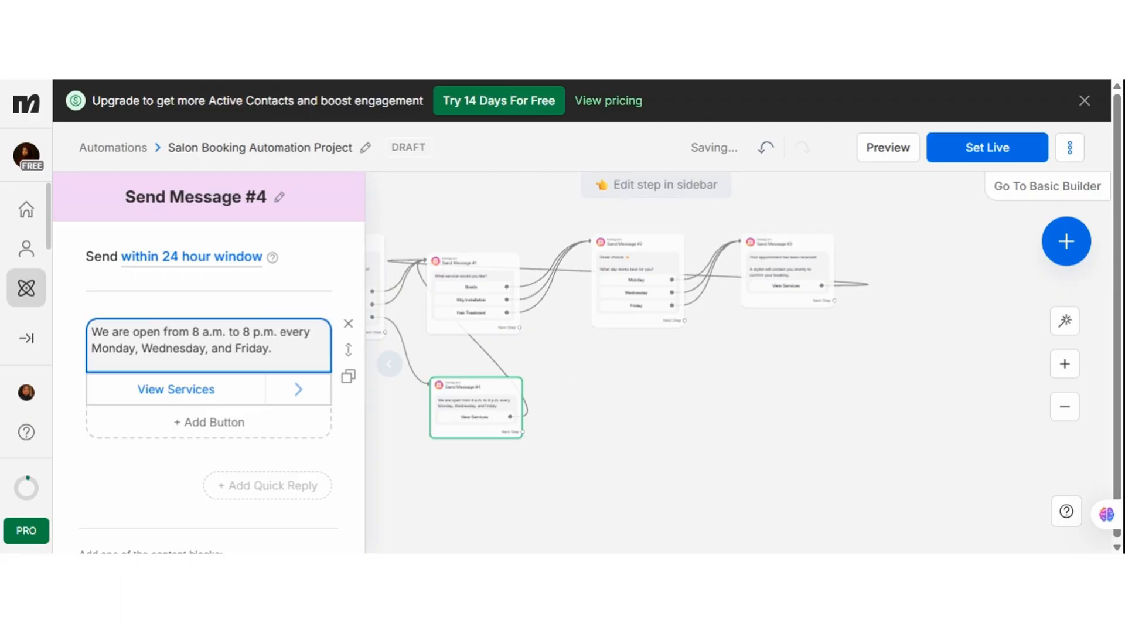
click(391, 364)
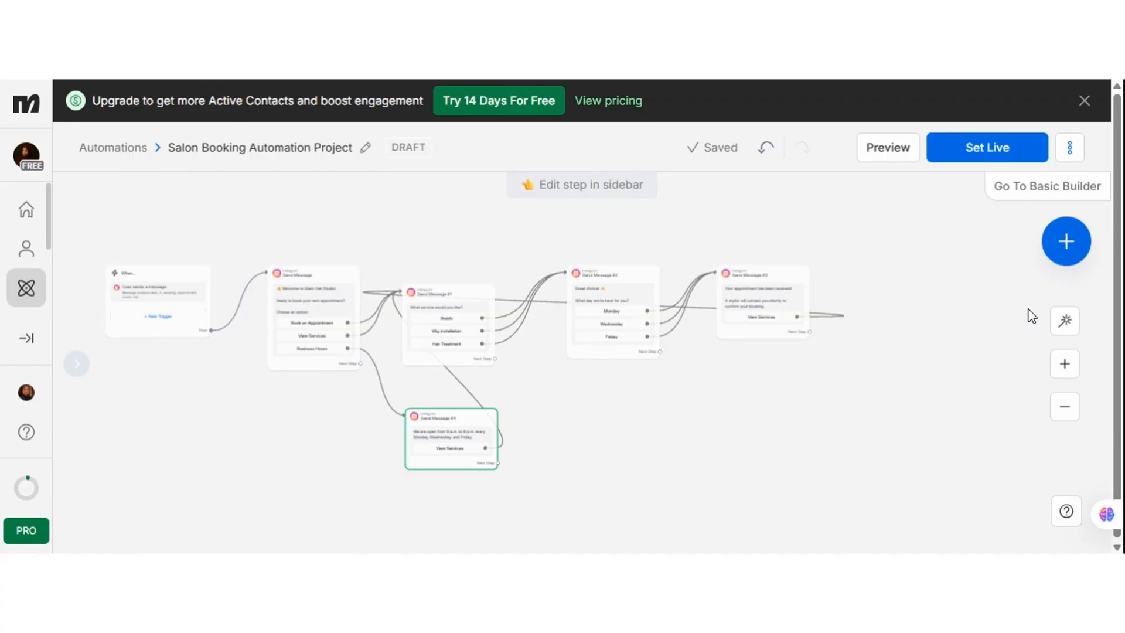
- Auto-arrange the flow's steps into a tidy layout
click(1064, 324)
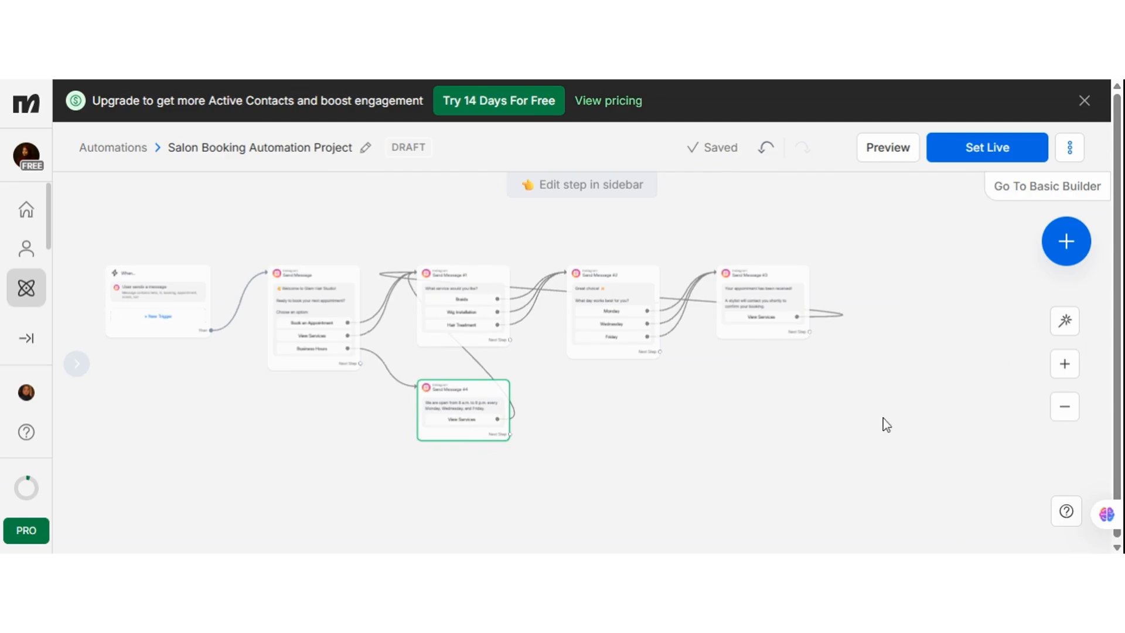
drag(610, 432, 710, 446)
drag(781, 412, 676, 401)
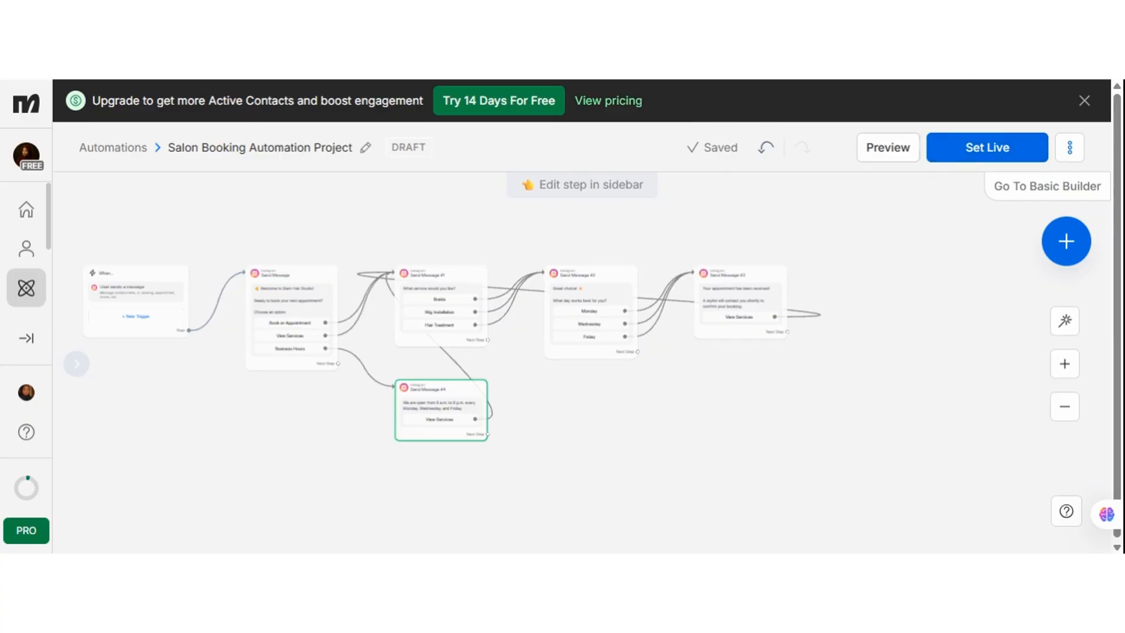
click(906, 146)
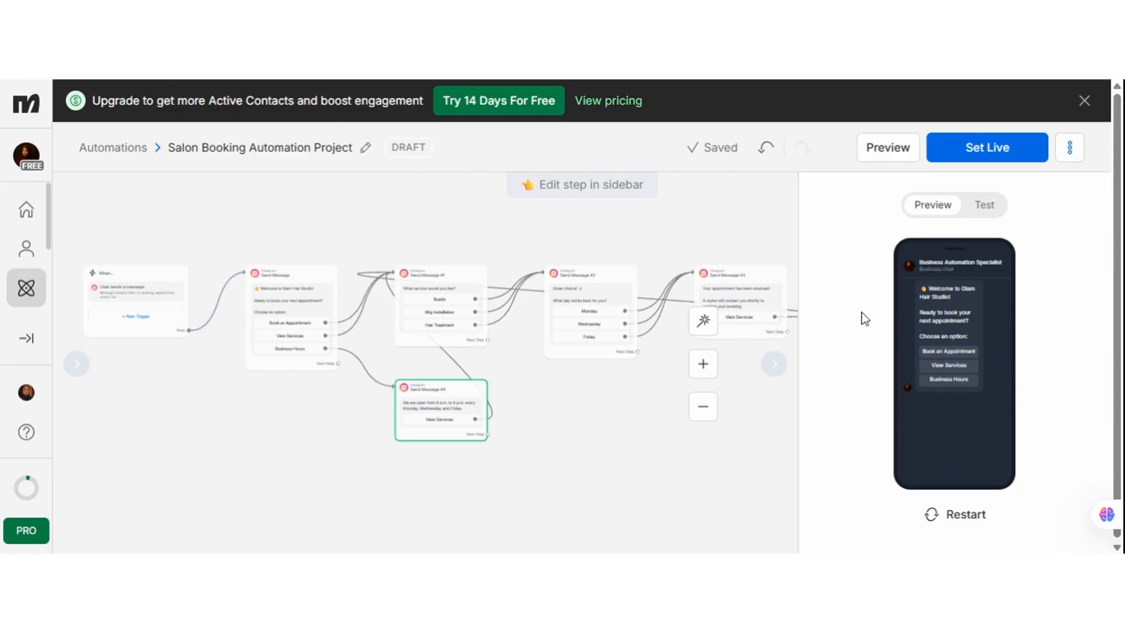
key(ctrl+plus)
key(ctrl+plus)
key(ctrl+plus)
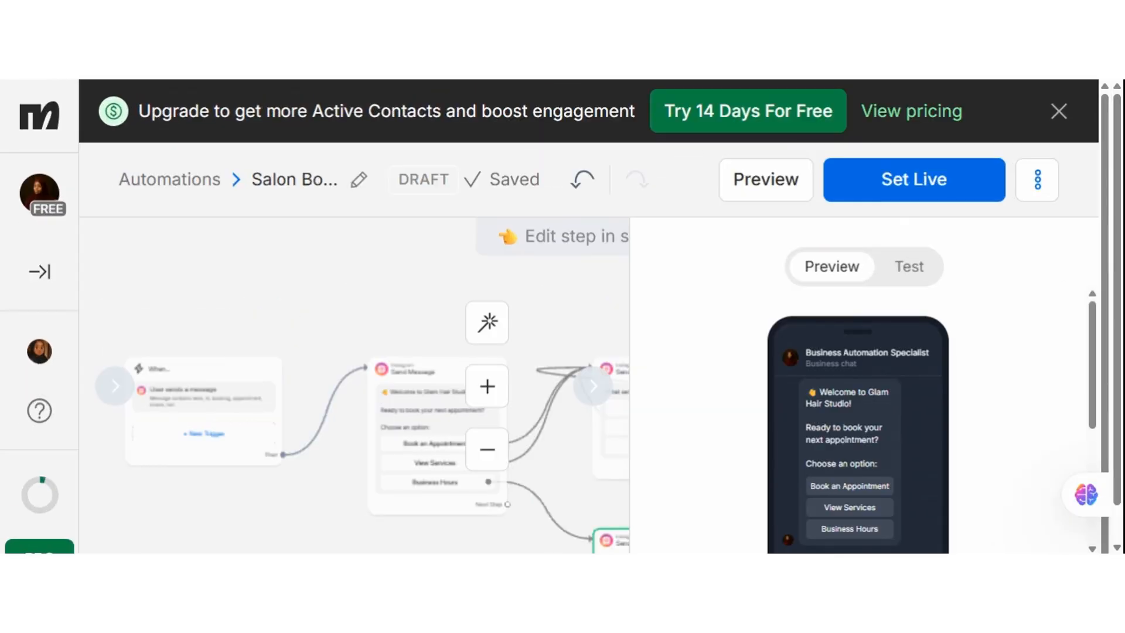
key(ctrl+plus)
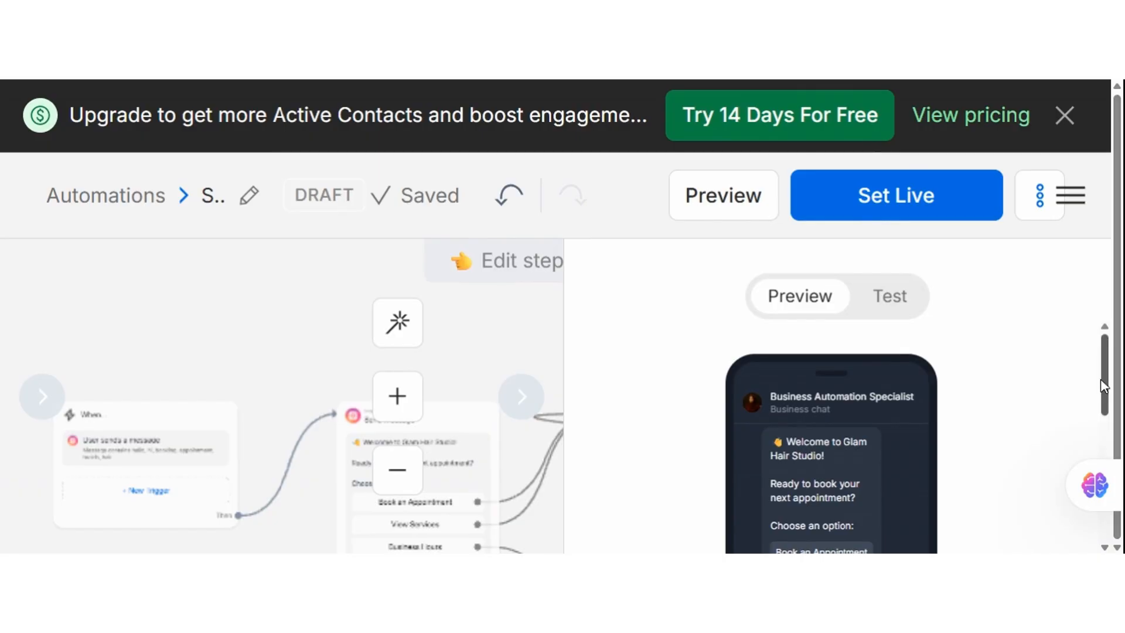
mouse_move(1103, 387)
mouse_down()
mouse_move(1107, 423)
mouse_move(1108, 401)
mouse_up()
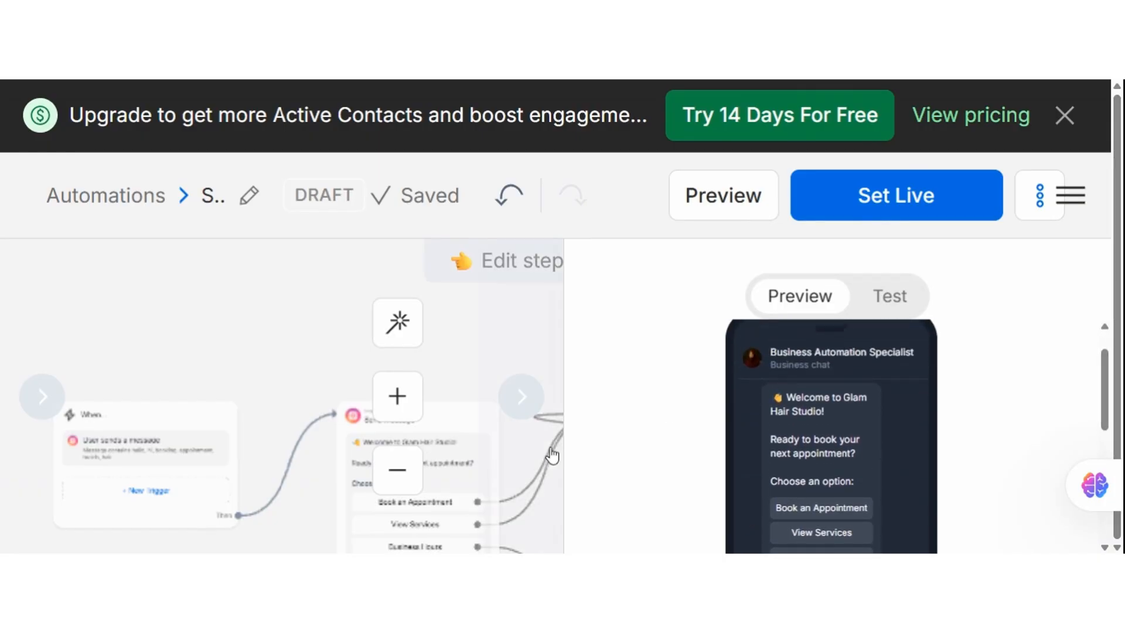
click(352, 417)
drag(790, 333, 548, 226)
click(754, 192)
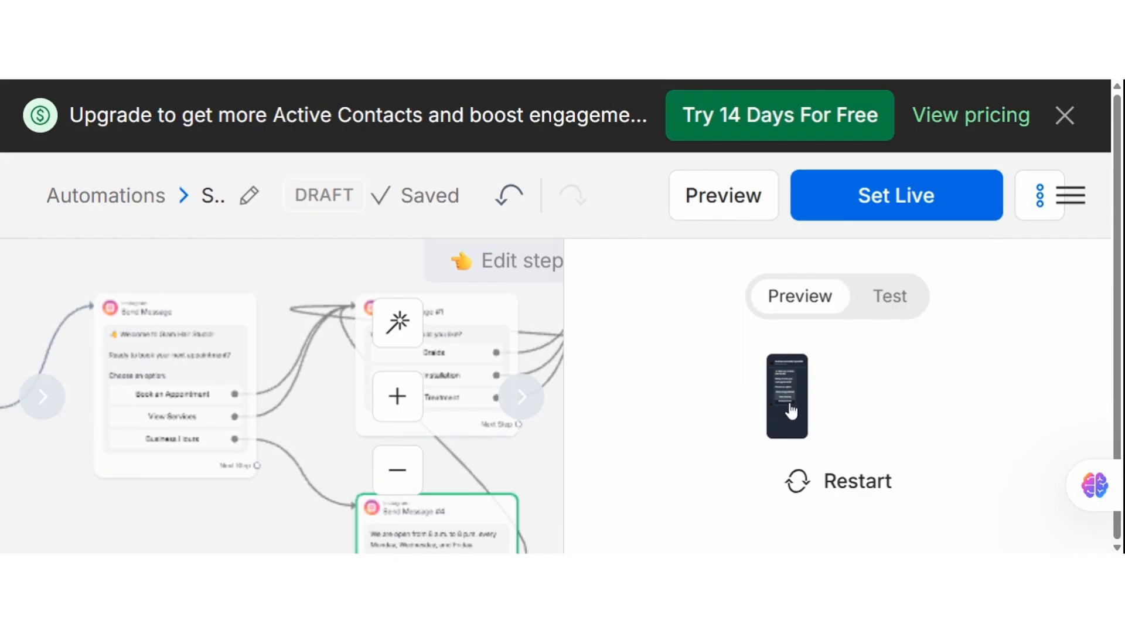
click(885, 303)
click(807, 300)
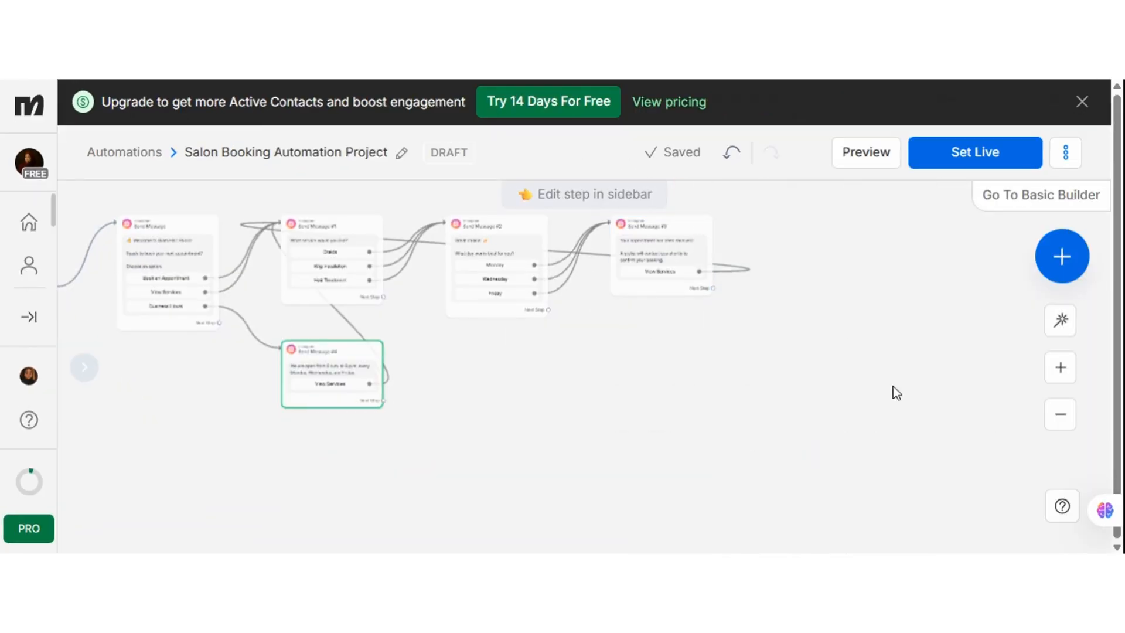
- Preview the flow as a customer, choosing Book an Appointment, Braids, Monday, View Services and Wig Installation in turn
click(895, 168)
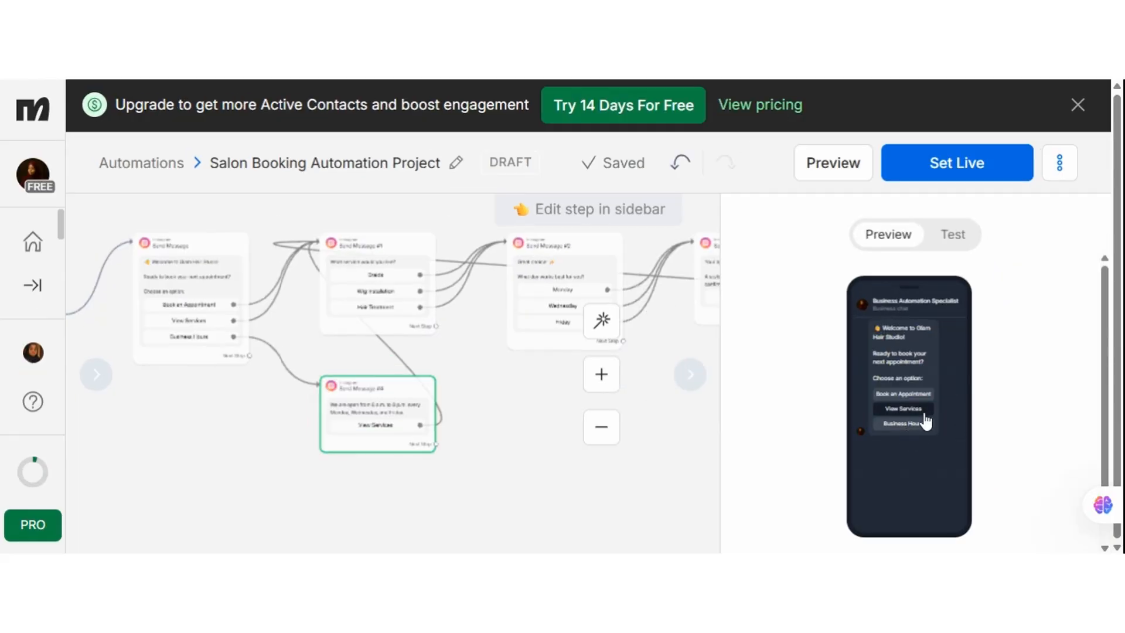
key(ctrl+plus)
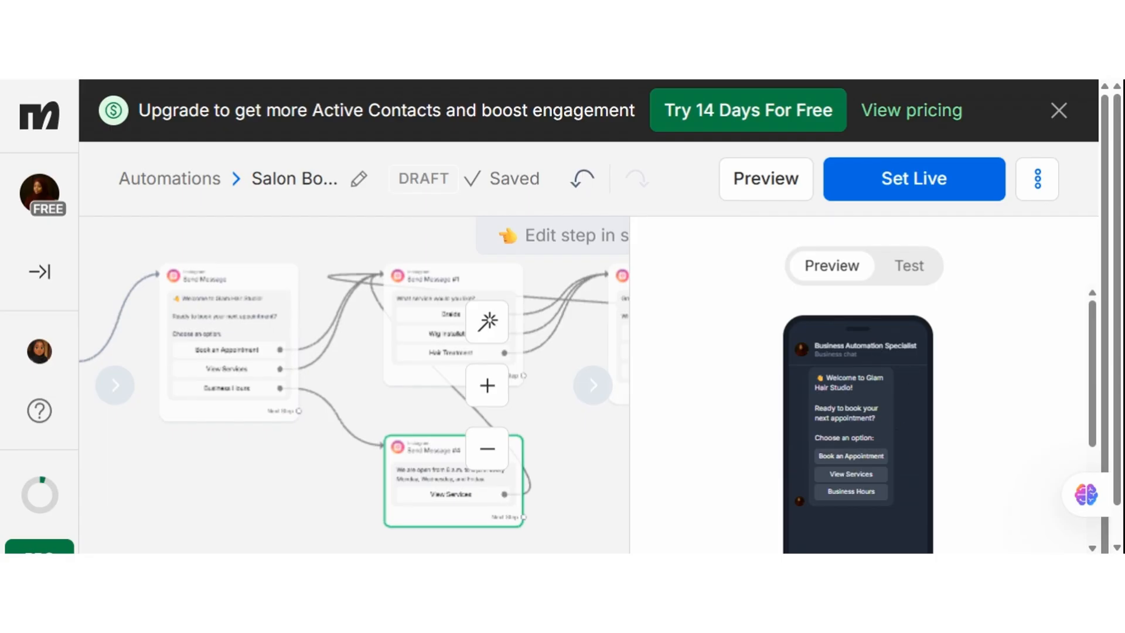
click(873, 464)
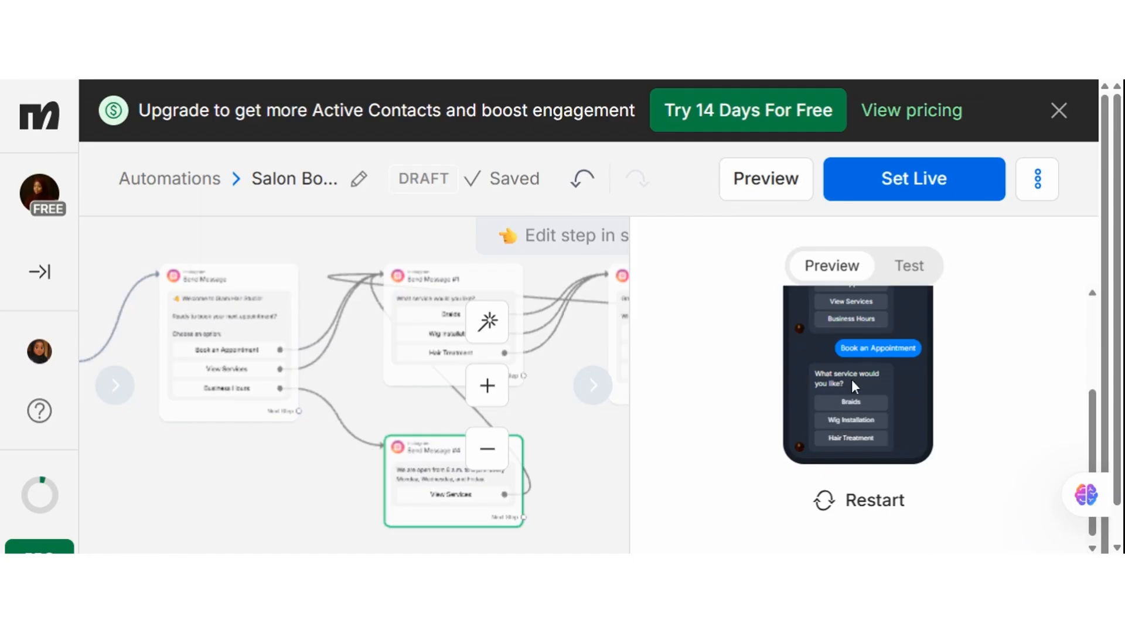
click(853, 402)
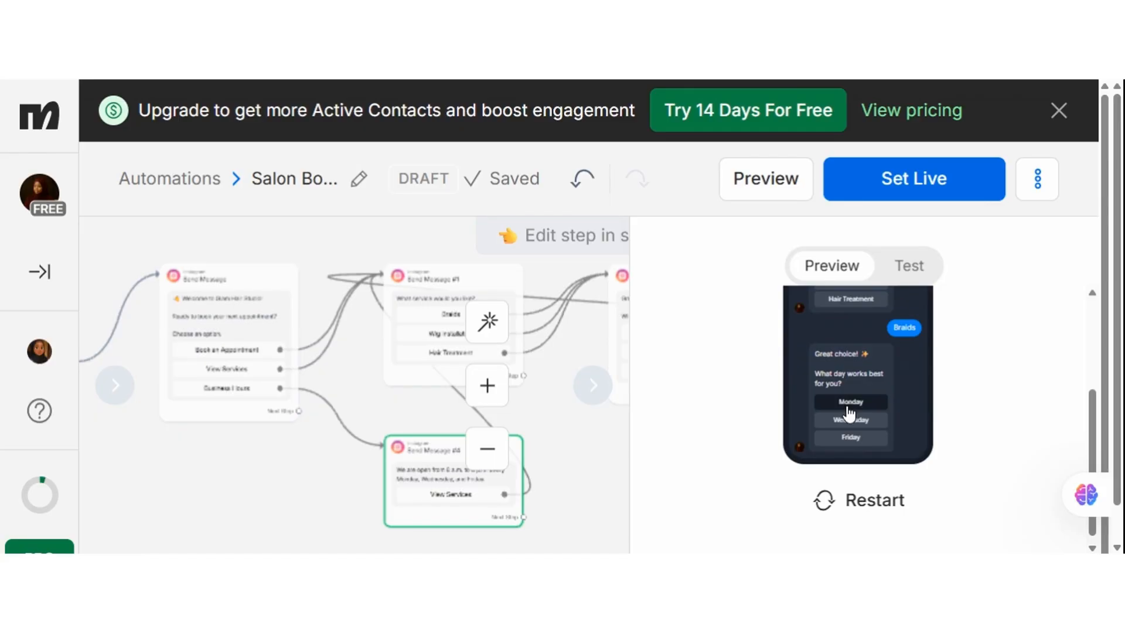
click(848, 404)
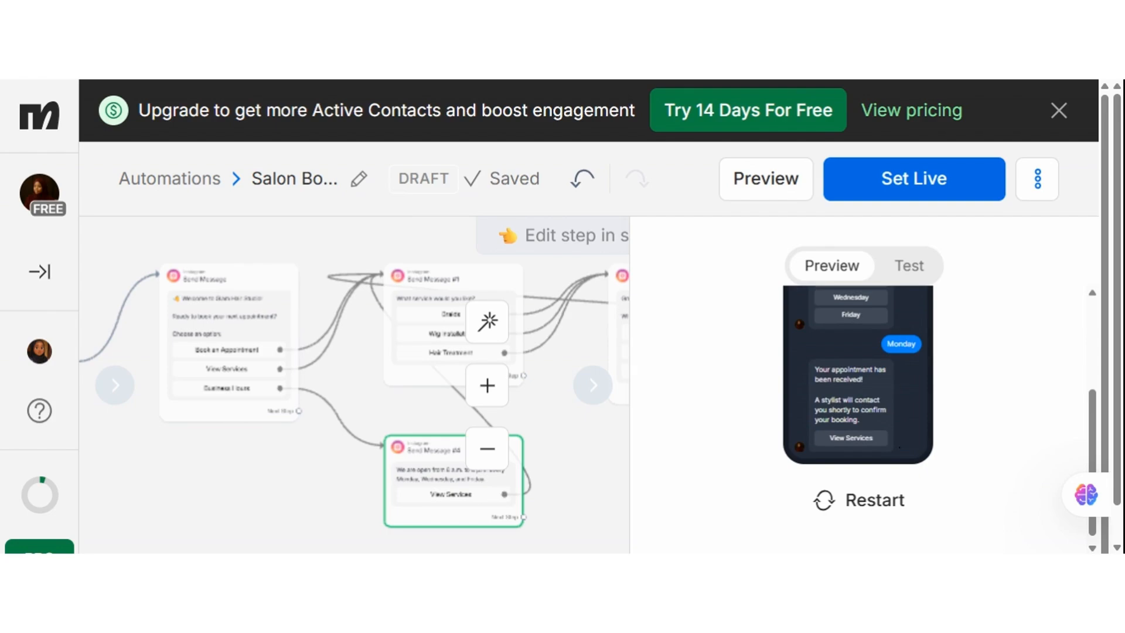
click(851, 440)
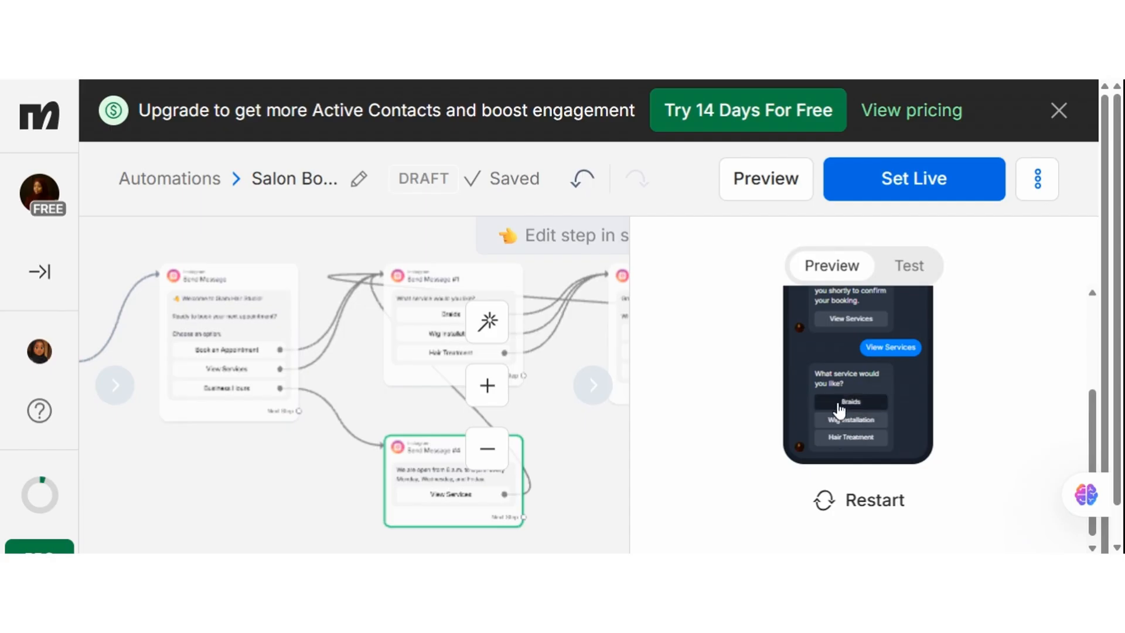
click(841, 420)
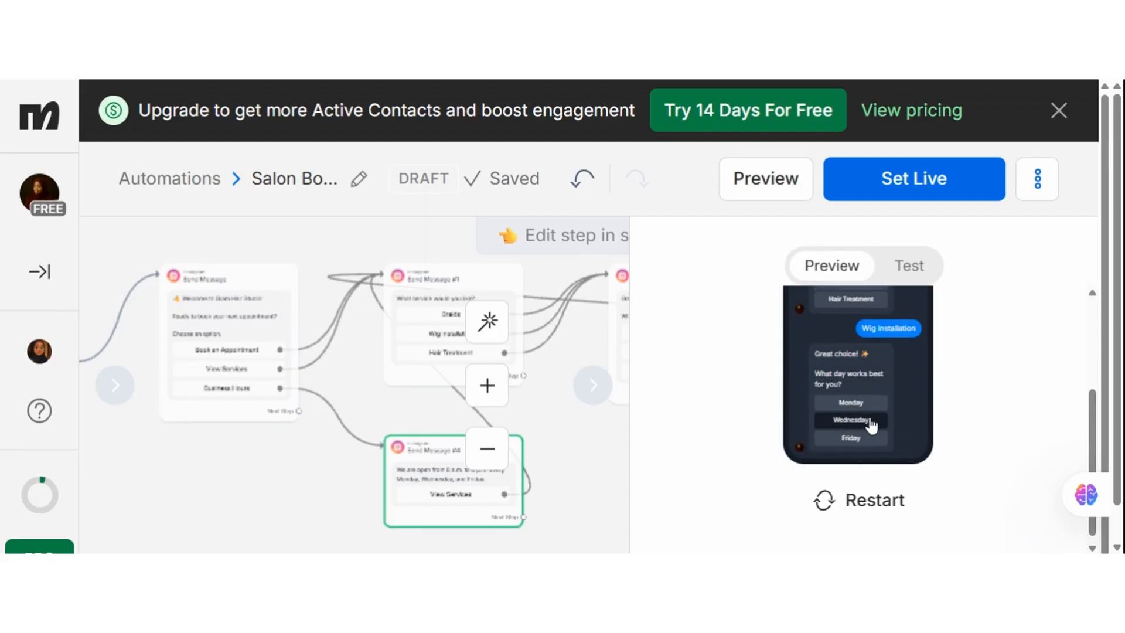
- Go back to the welcome message in the preview chat and test its Business Hours option
click(881, 404)
scroll(879, 380, up, 3)
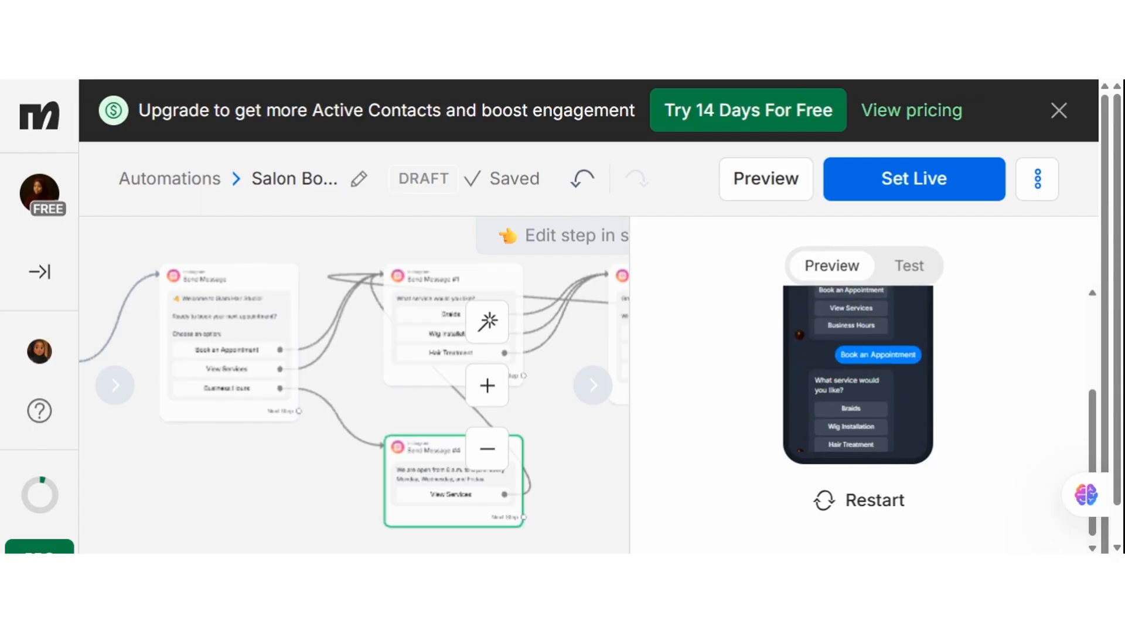
scroll(863, 343, up, 3)
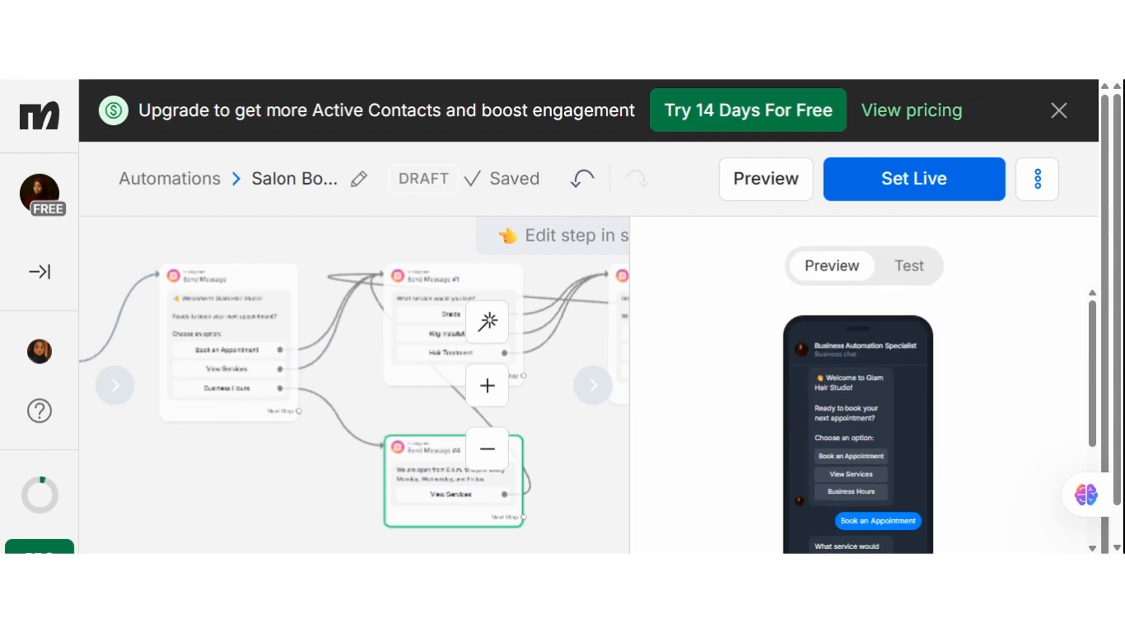
scroll(851, 500, down, 5)
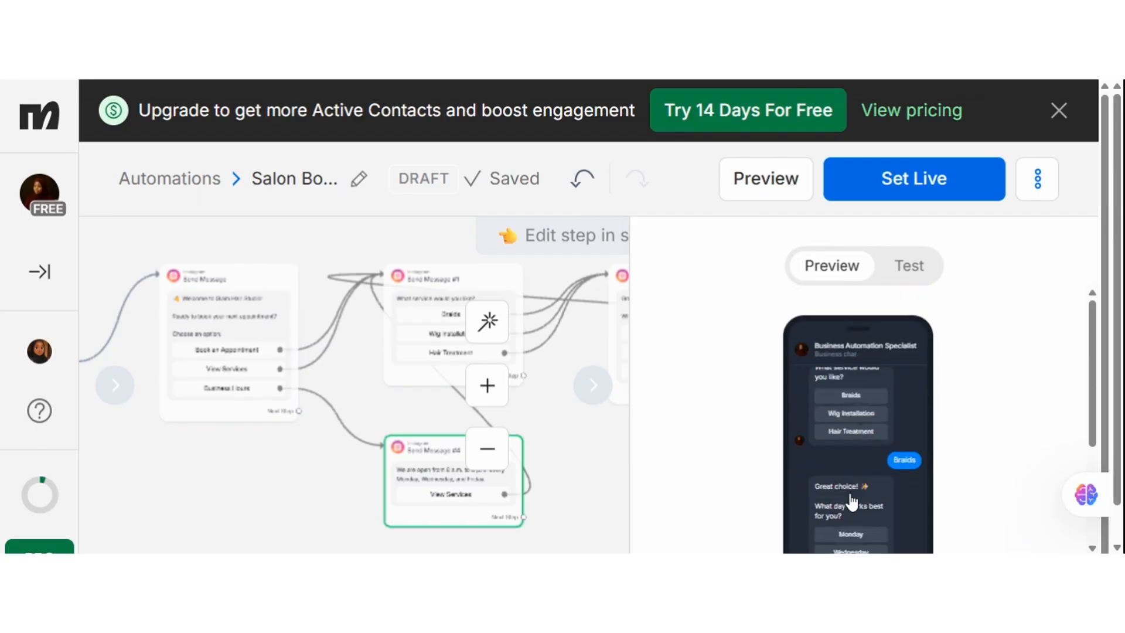
scroll(859, 501, down, 3)
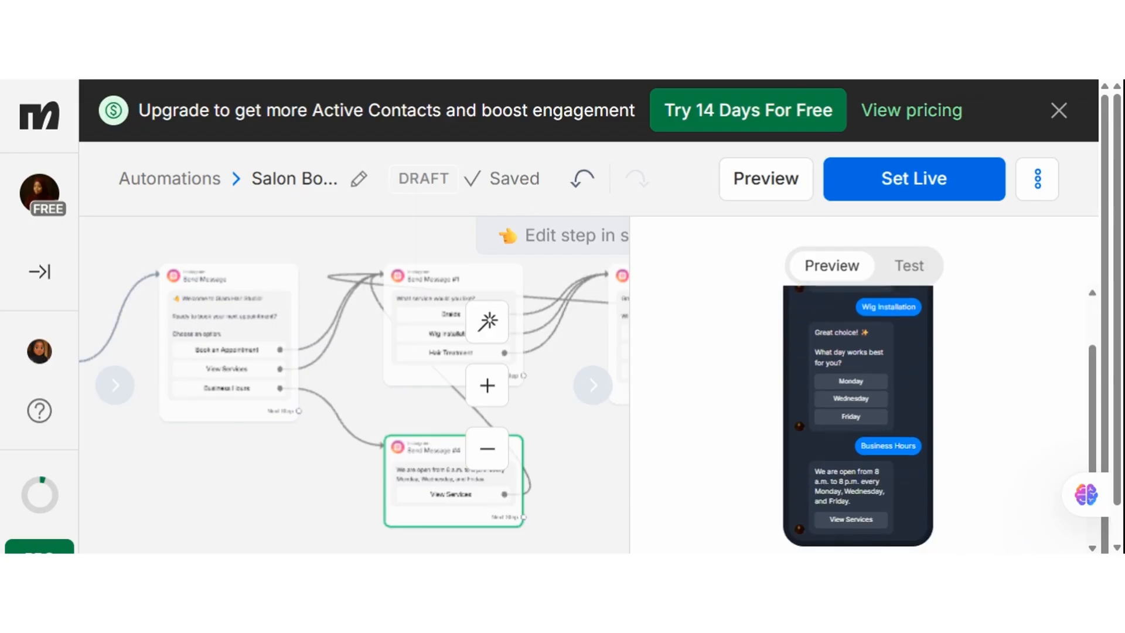
- Continue the preview from the business hours reply by choosing View Services, Wig Installation and Monday
click(849, 520)
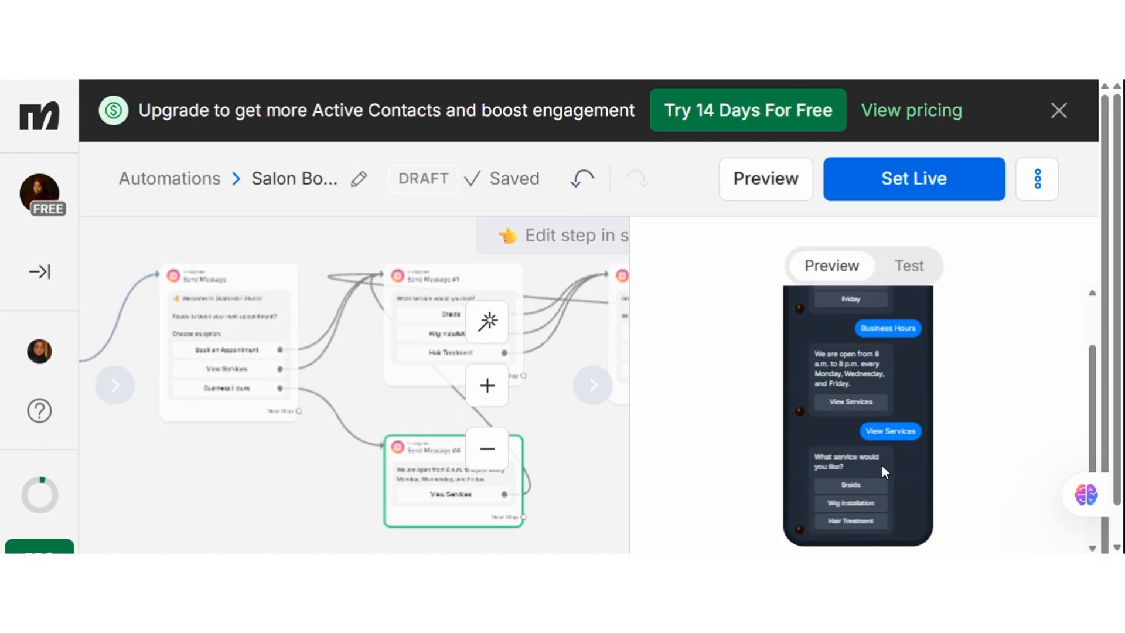
click(847, 507)
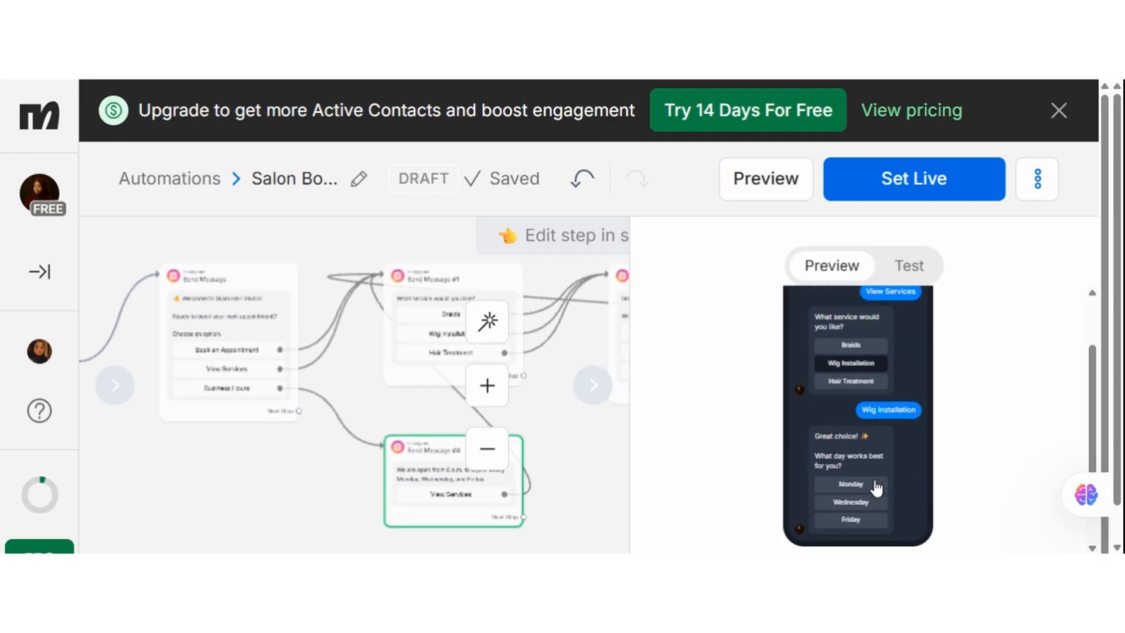
click(856, 485)
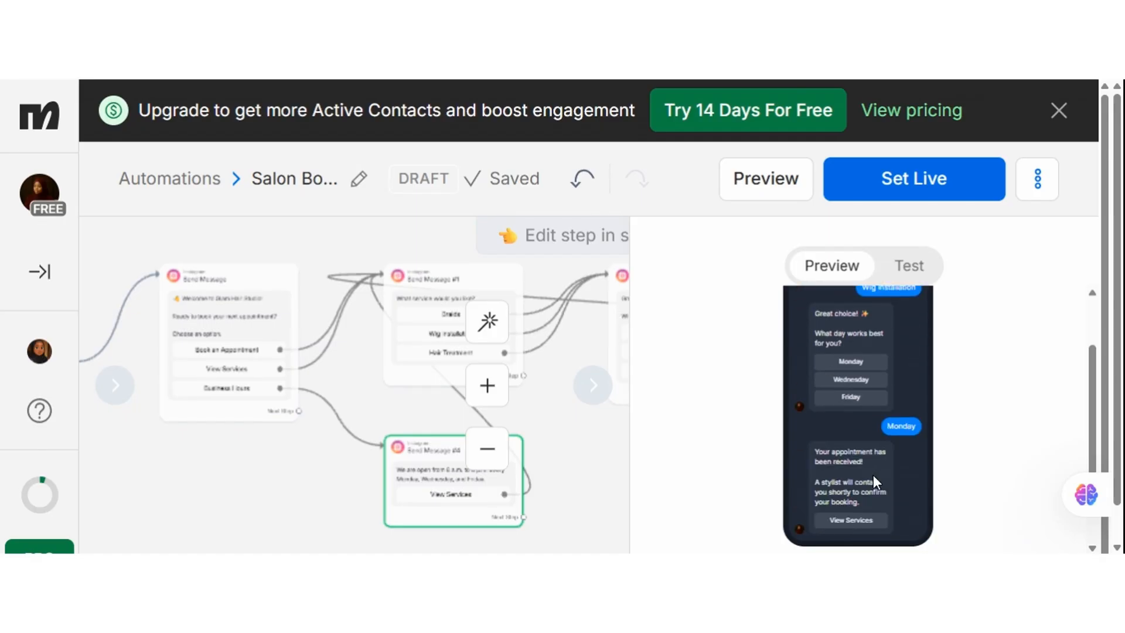
scroll(858, 415, up, 10)
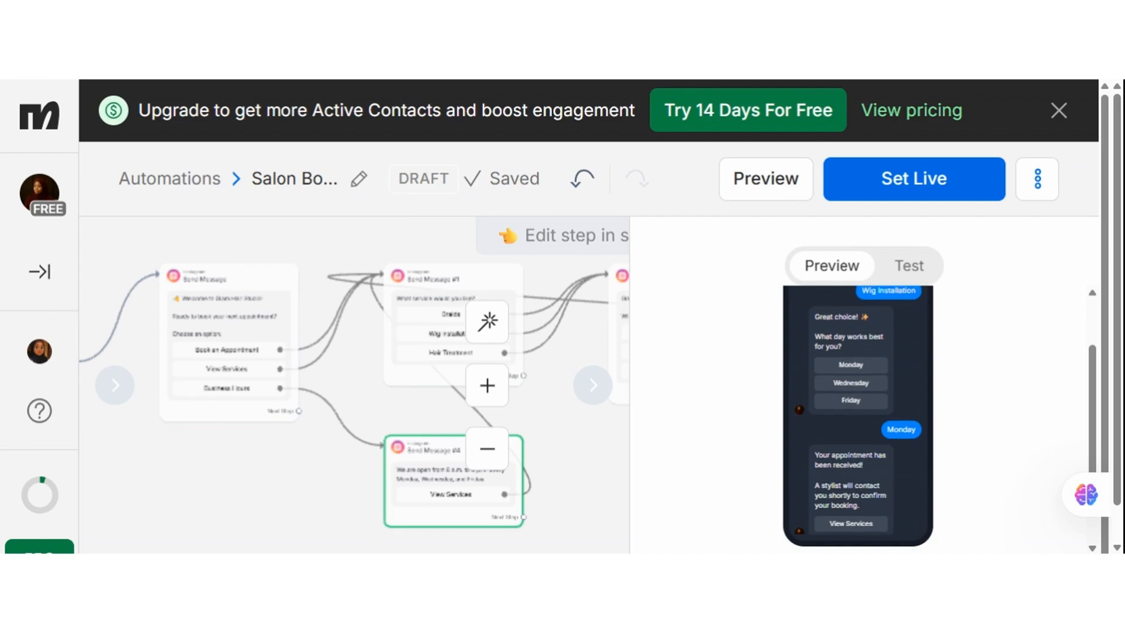
scroll(858, 416, up, 3)
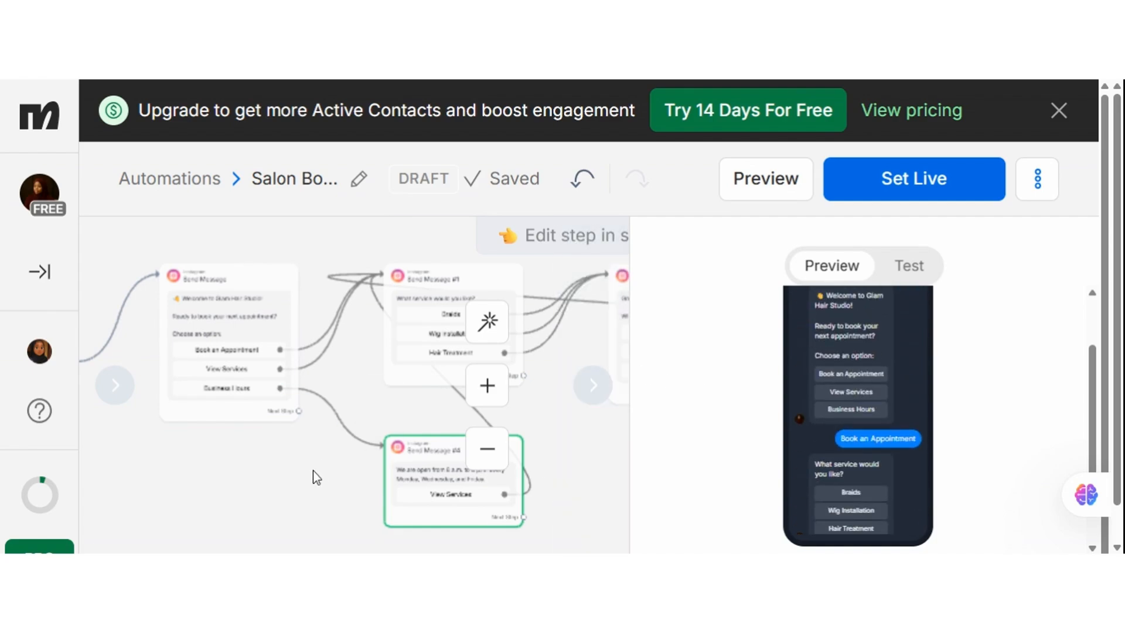
scroll(410, 469, left, 5)
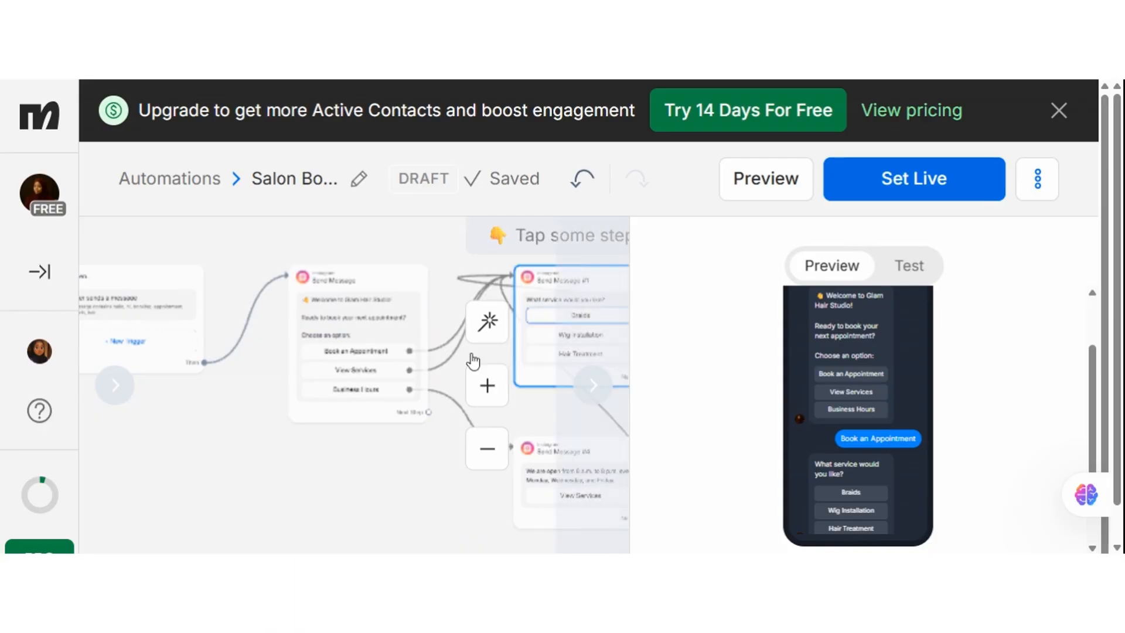
- Add a second button titled Business Hours to the appointment confirmation message, below View Services
scroll(719, 477, down, 2)
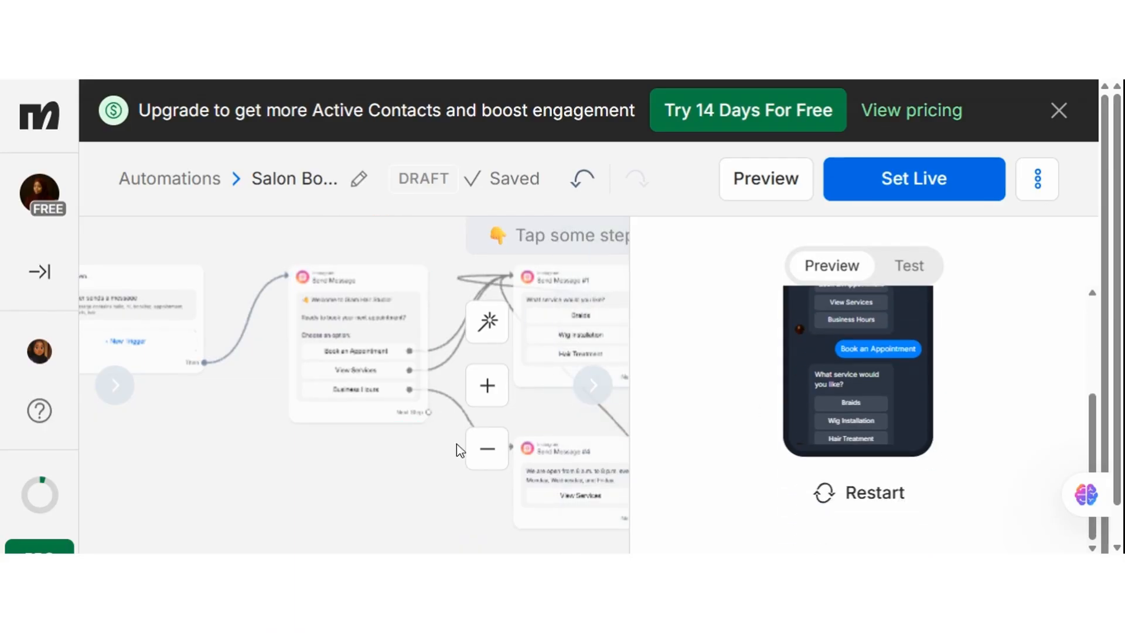
scroll(410, 460, right, 8)
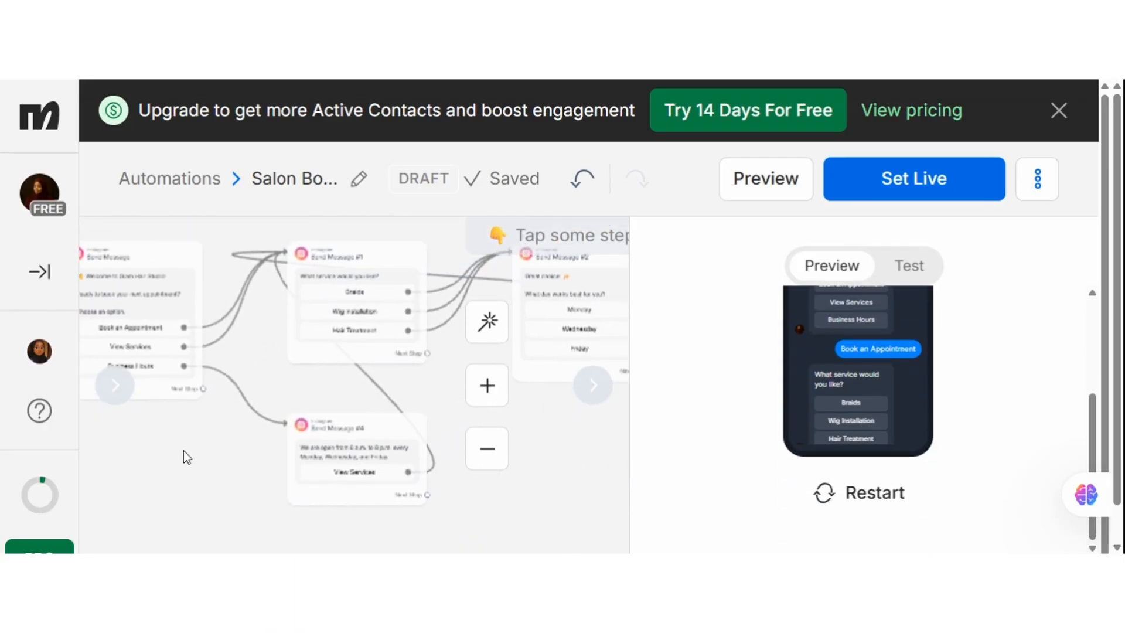
drag(184, 451, 143, 454)
drag(450, 497, 369, 556)
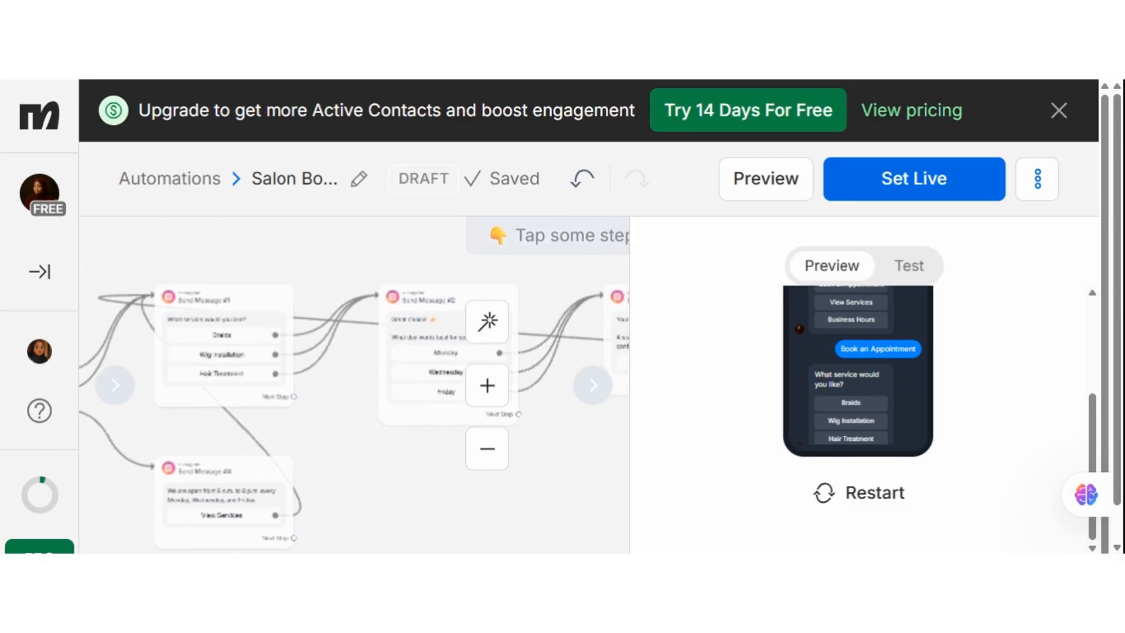
scroll(342, 543, right, 10)
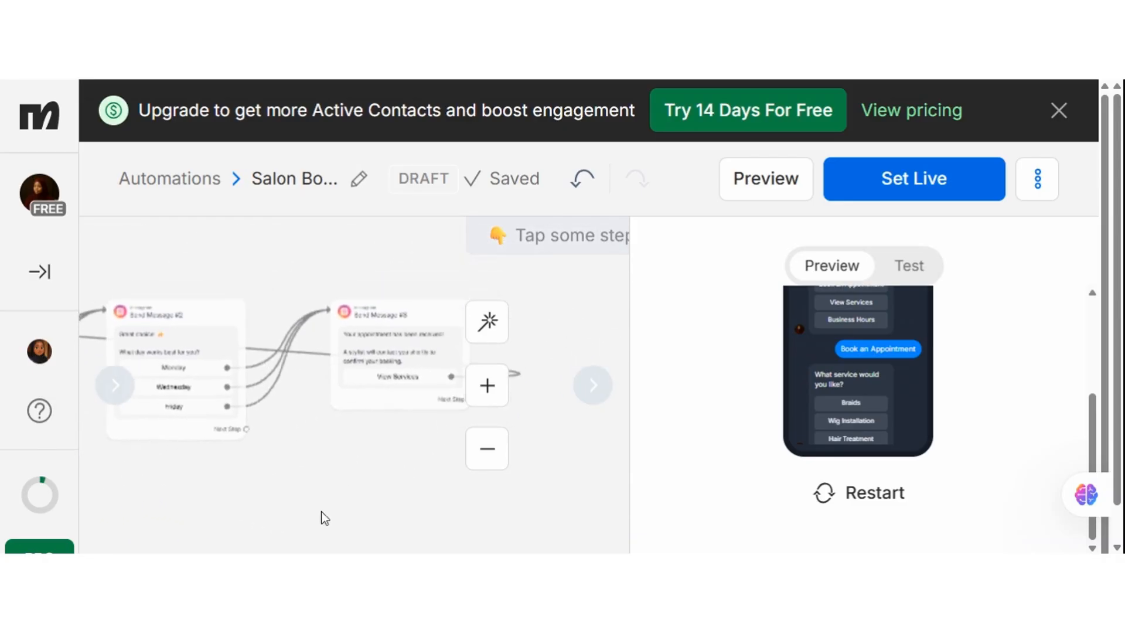
click(427, 324)
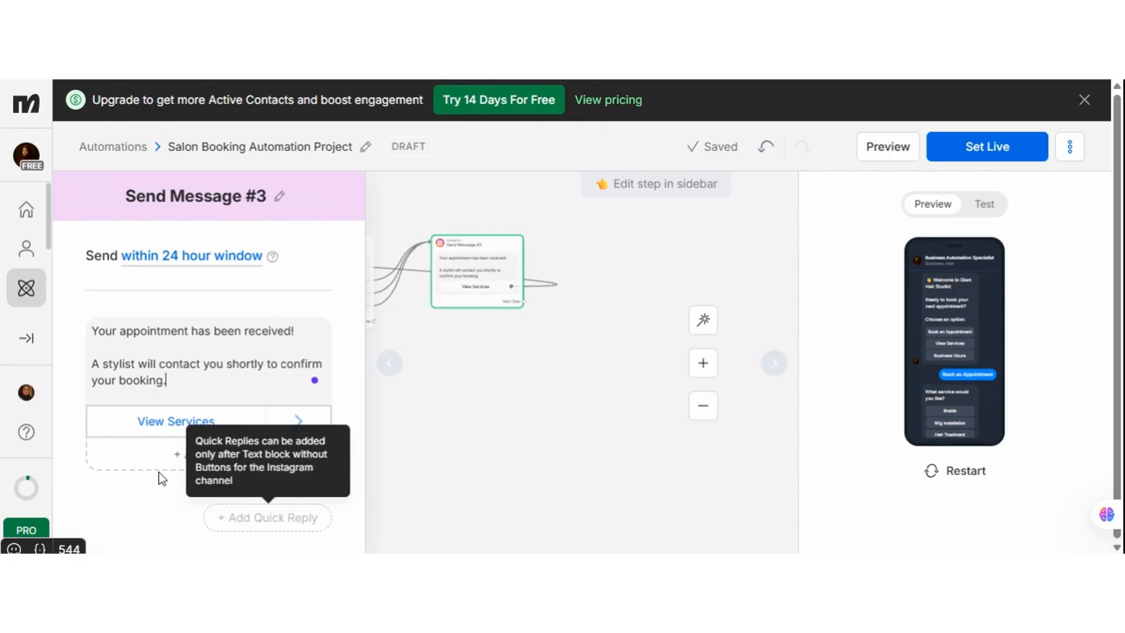
click(164, 455)
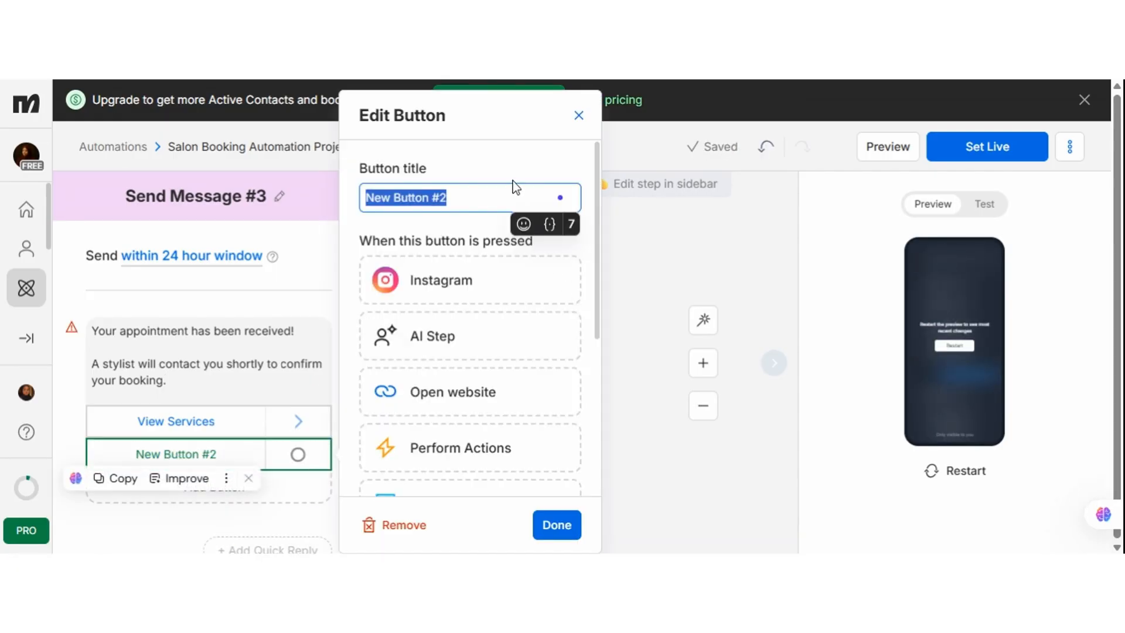
text(Bu)
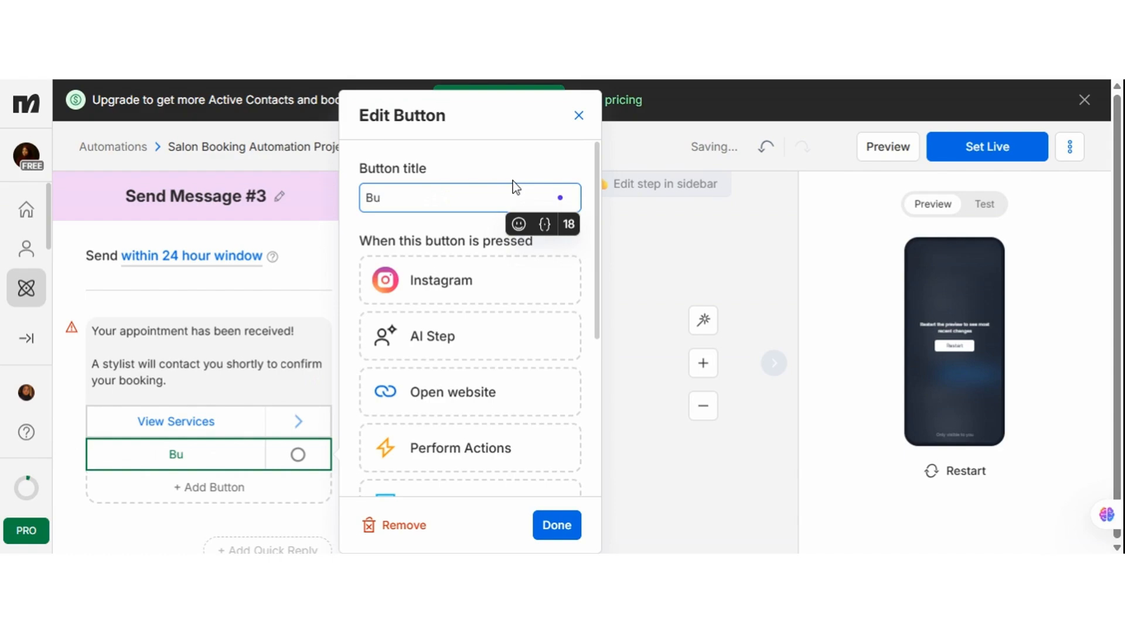
text(siness Hours)
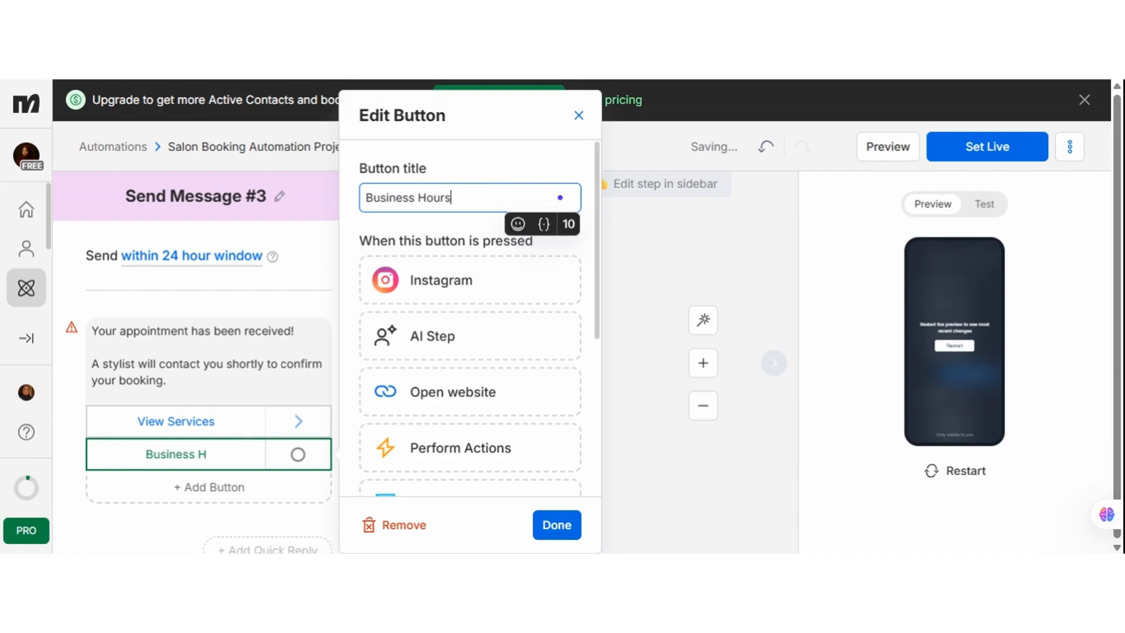
click(559, 529)
click(475, 454)
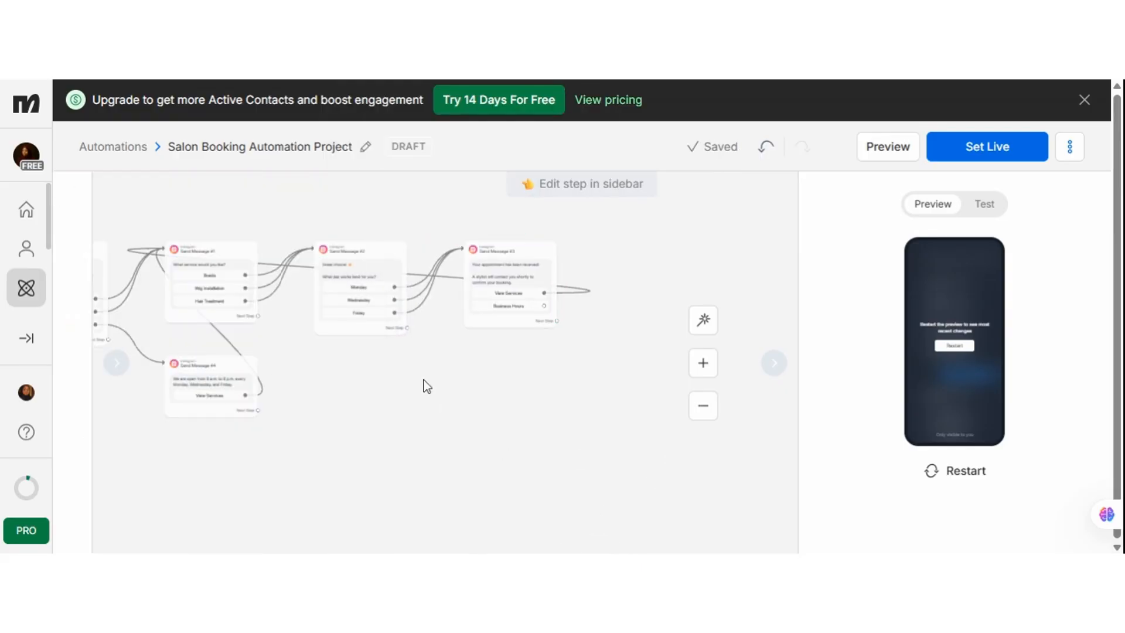
- Link the confirmation message's Business Hours button to the Glam Hair Studio welcome message
drag(447, 402, 534, 411)
click(655, 325)
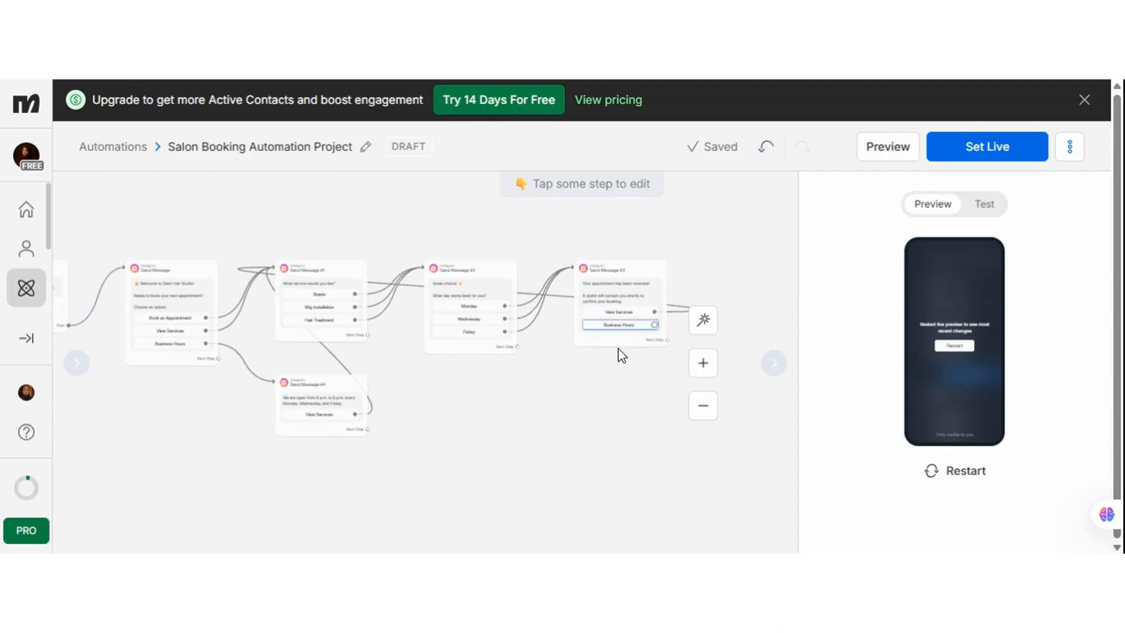
click(210, 342)
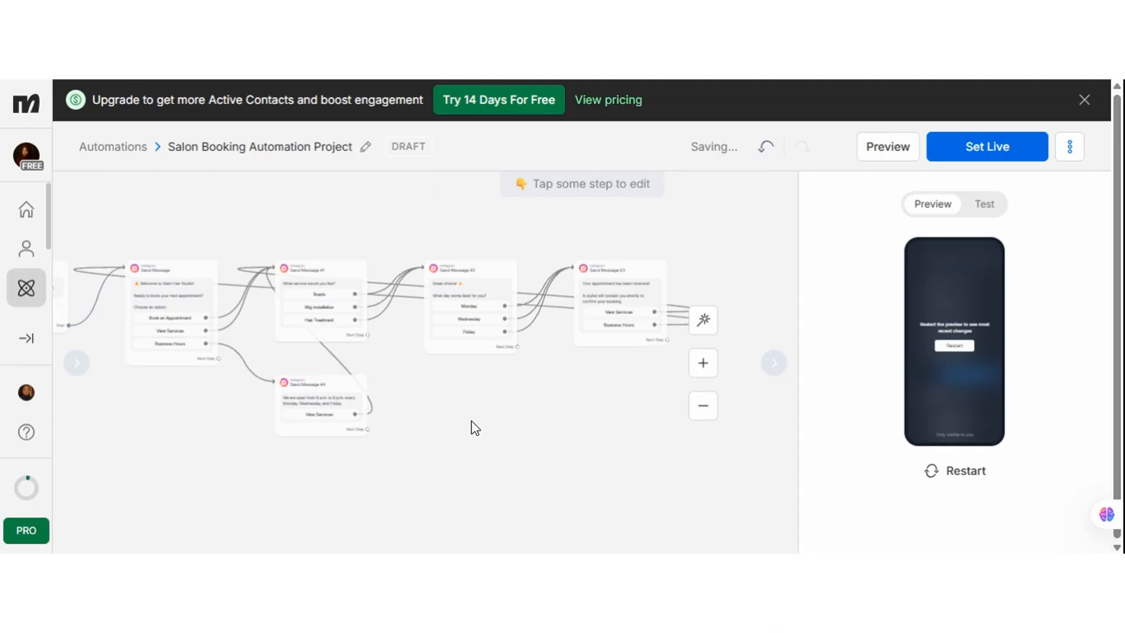
drag(472, 427, 524, 439)
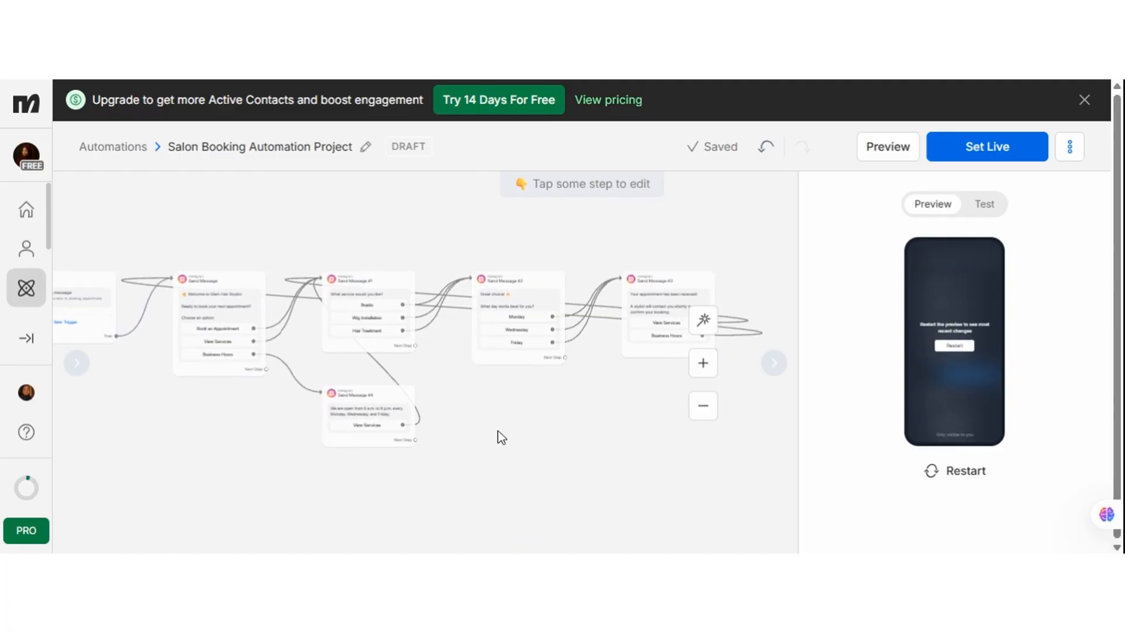
- Delete the link running from the confirmation message's Business Hours button to the welcome message
click(756, 340)
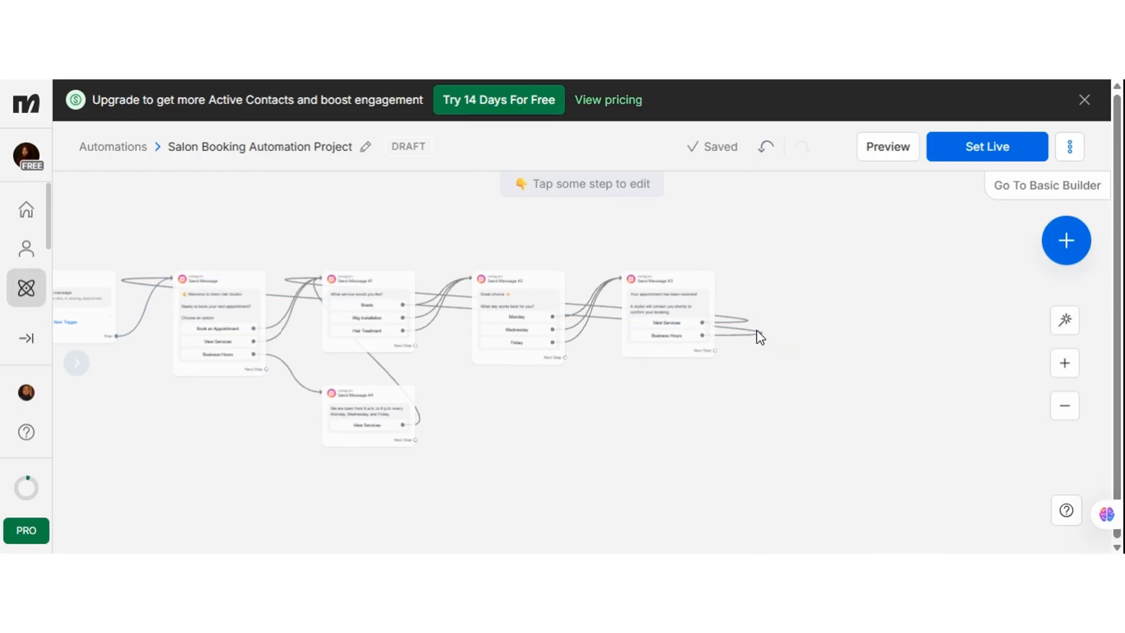
click(756, 331)
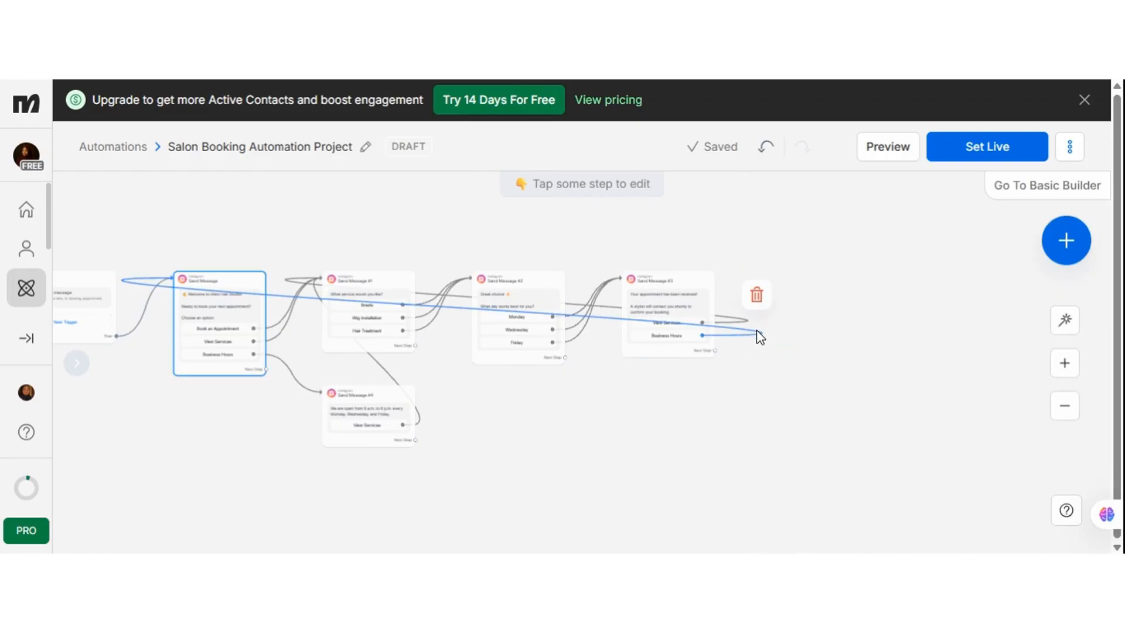
click(757, 299)
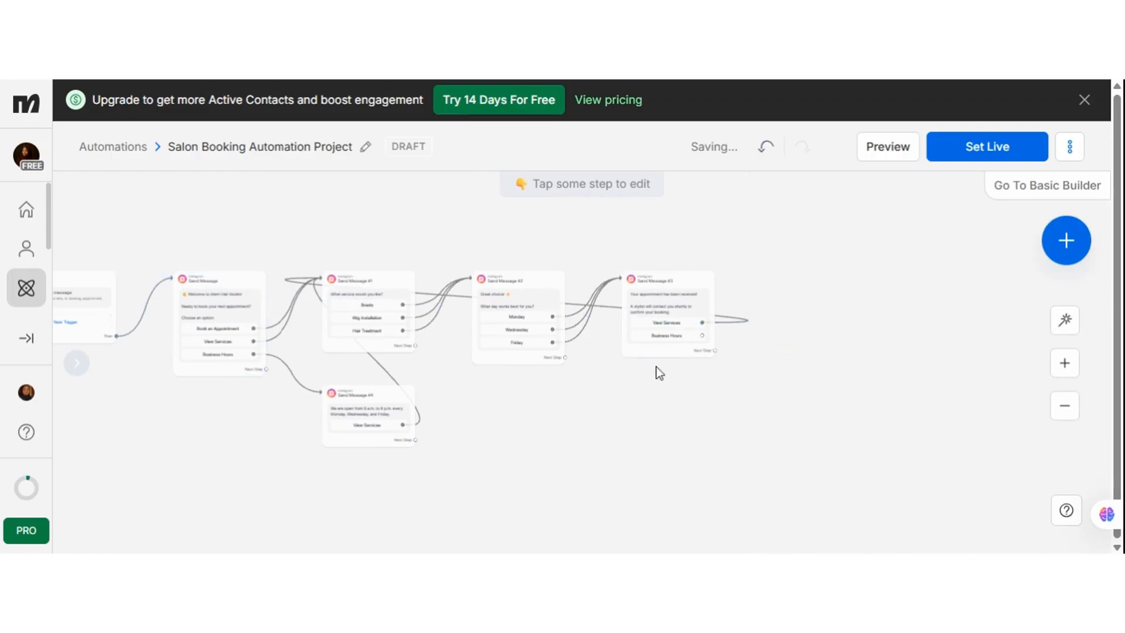
- Connect the confirmation message's Business Hours button to the message stating the opening hours
click(255, 354)
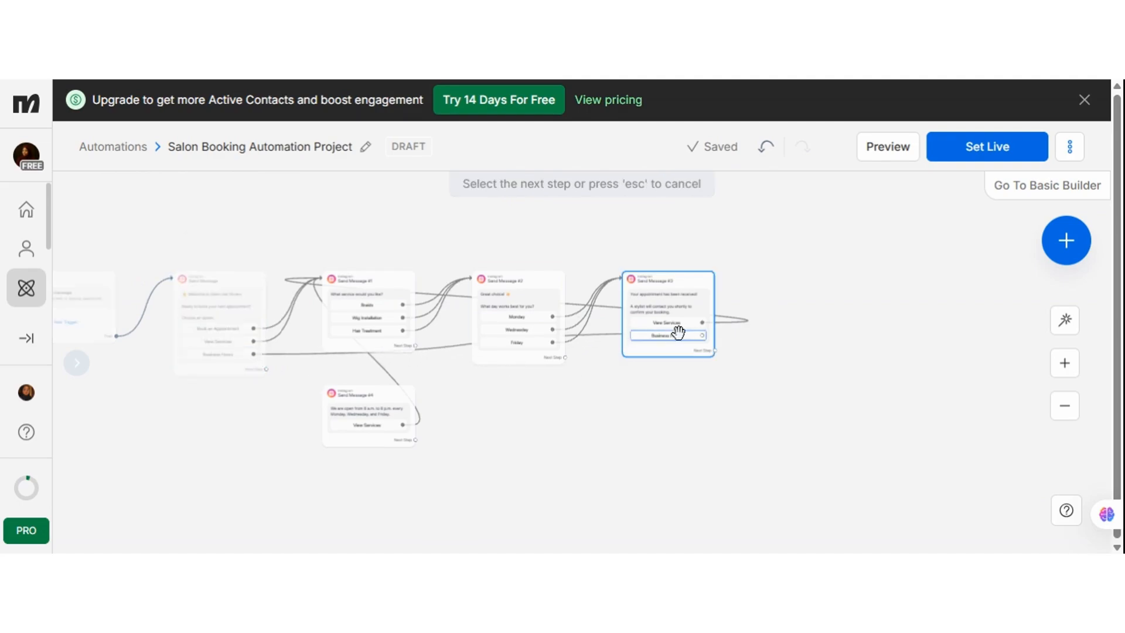
click(351, 410)
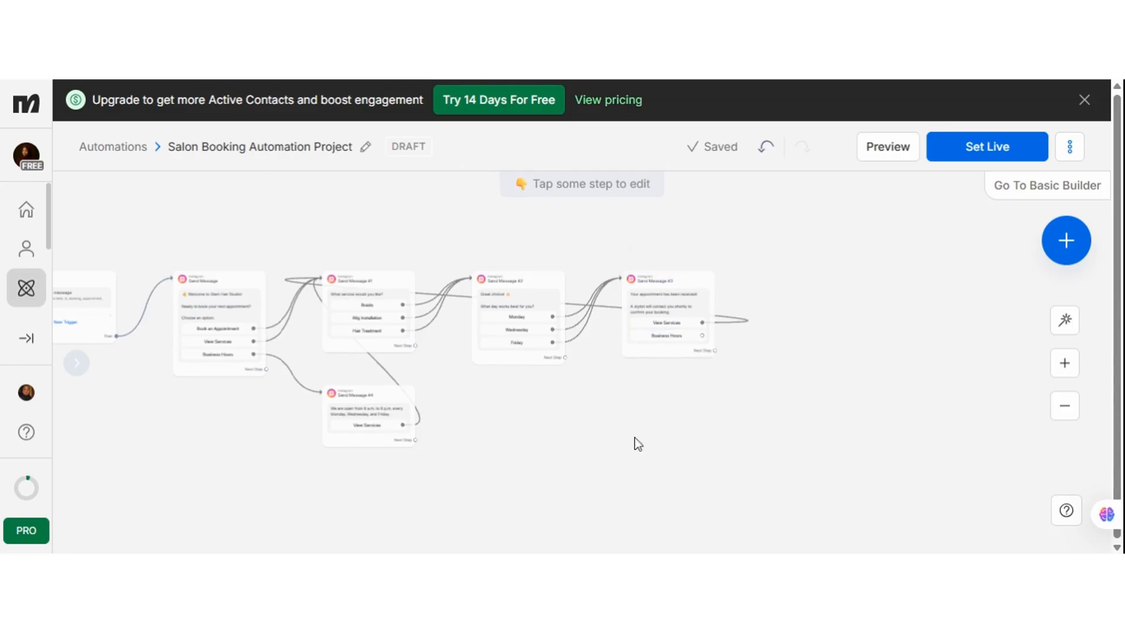
click(703, 339)
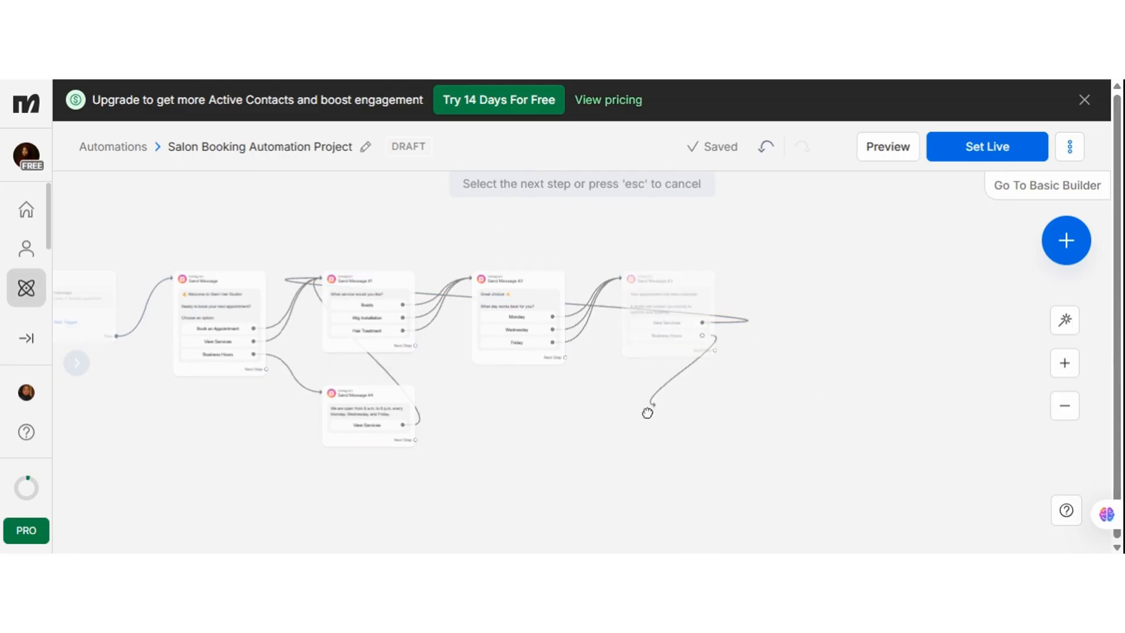
click(406, 396)
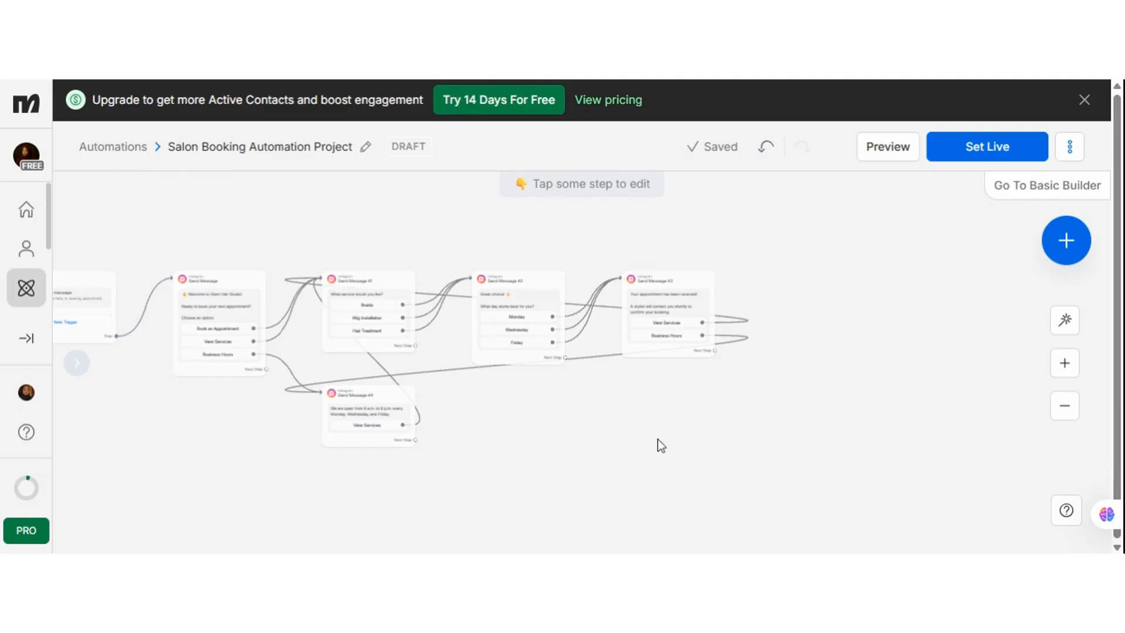
- Review the whole booking flow, examining each message's buttons and the links to the service, day, confirmation and business hours messages
drag(712, 440, 890, 440)
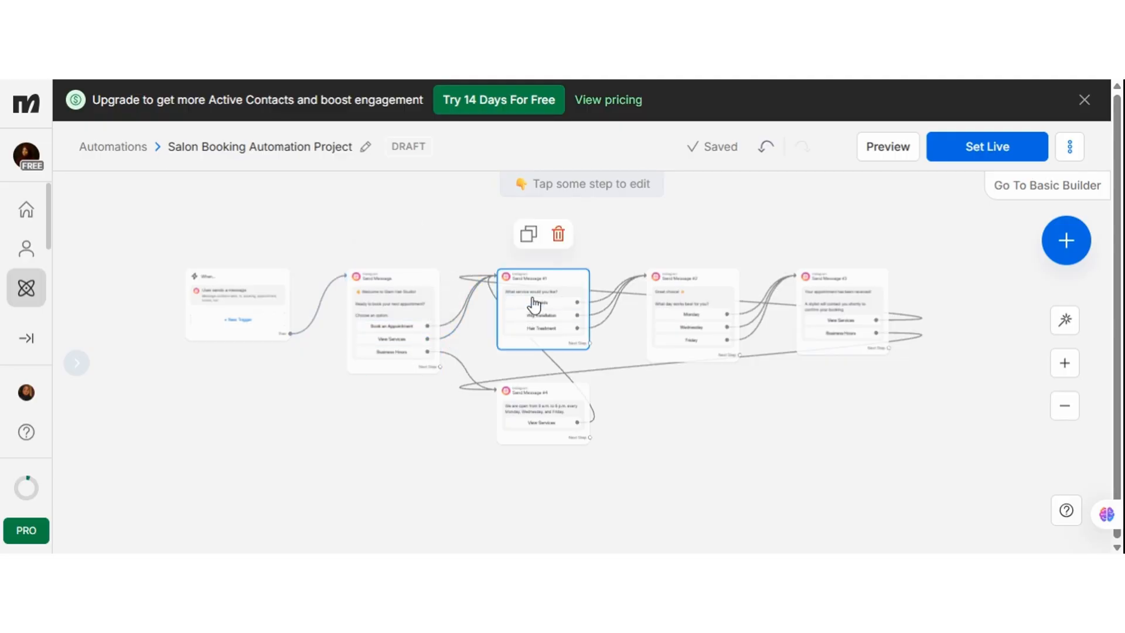
scroll(530, 326, up, 1)
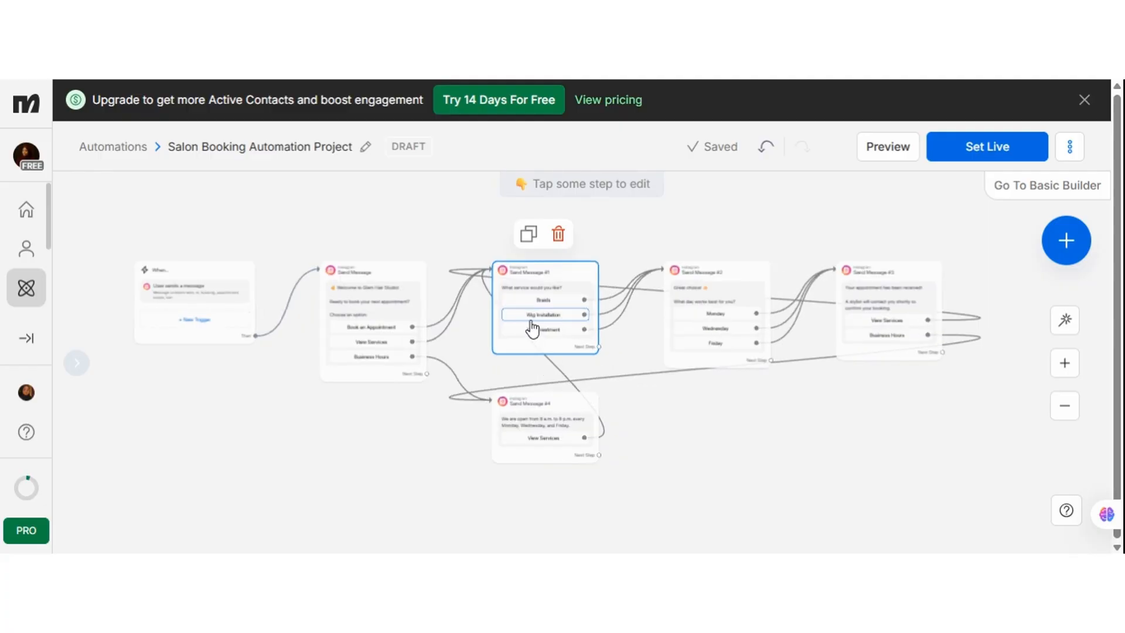
scroll(532, 328, up, 1)
scroll(537, 301, up, 2)
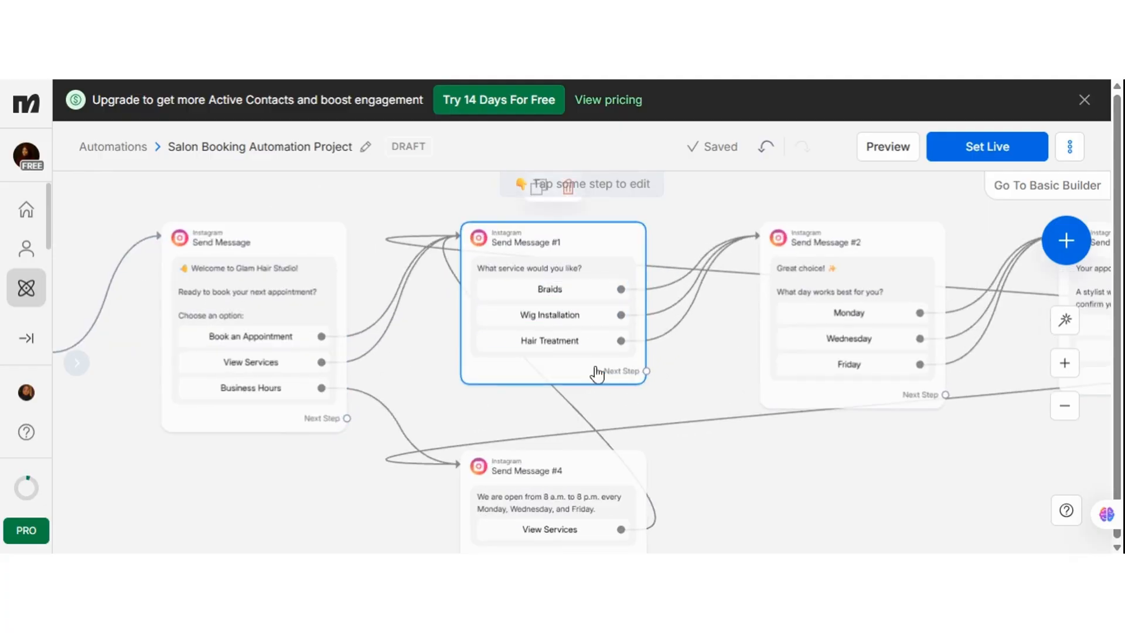
drag(709, 324, 485, 344)
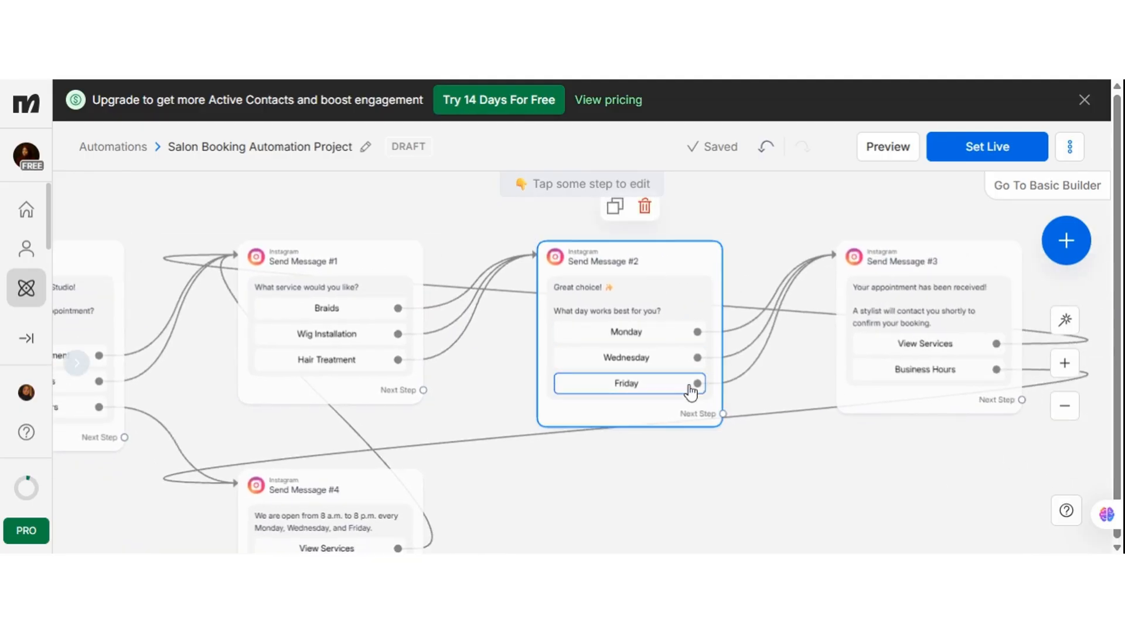
drag(725, 479, 552, 490)
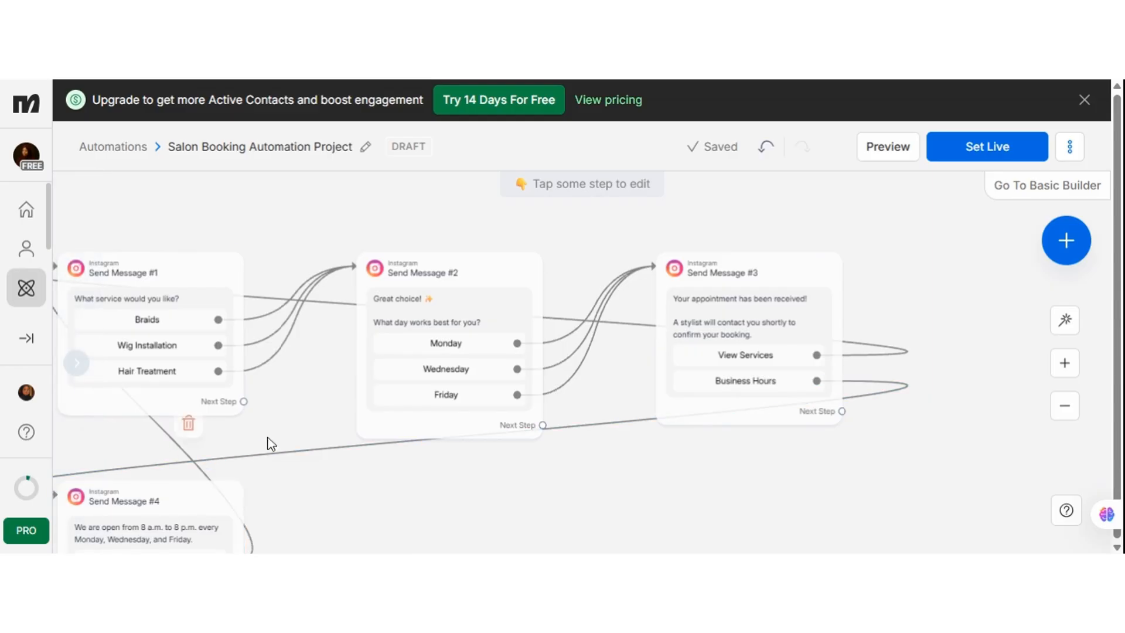
drag(270, 441, 367, 369)
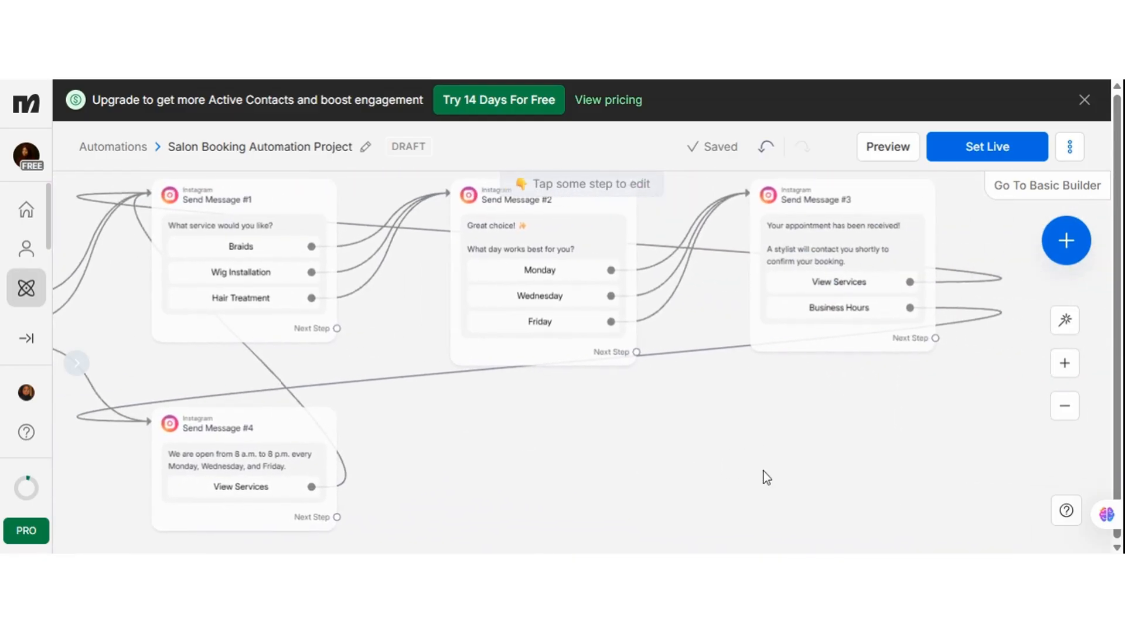
mouse_move(725, 459)
mouse_down()
mouse_move(878, 376)
mouse_move(763, 477)
mouse_move(649, 465)
mouse_move(733, 439)
mouse_up()
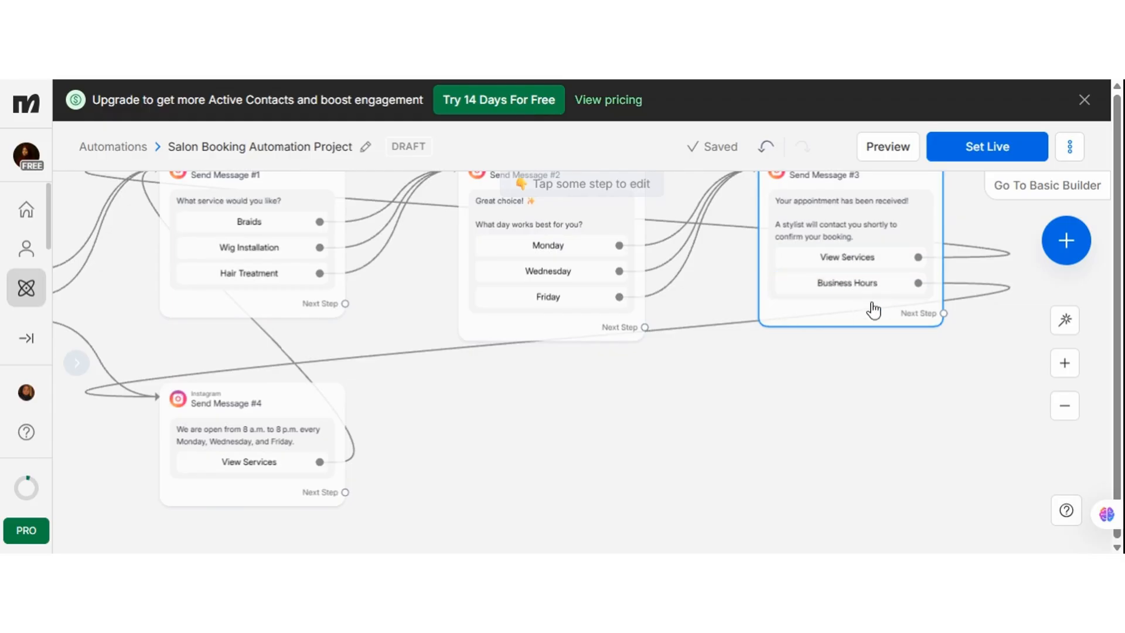
drag(849, 424, 587, 487)
scroll(587, 488, down, 3)
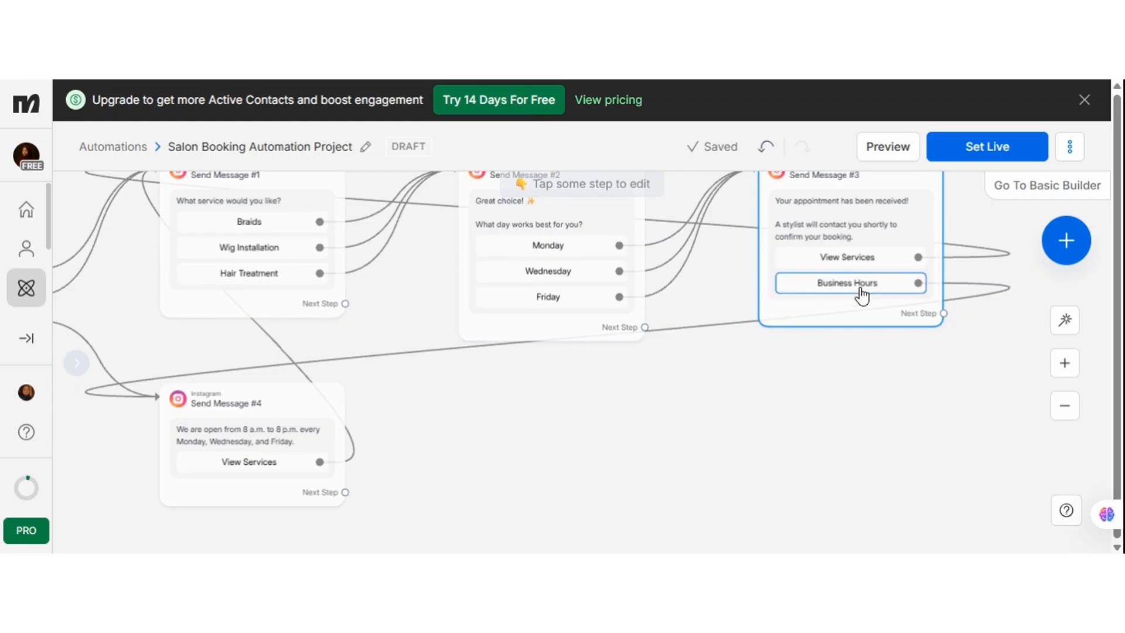
drag(820, 445, 590, 489)
scroll(577, 498, down, 3)
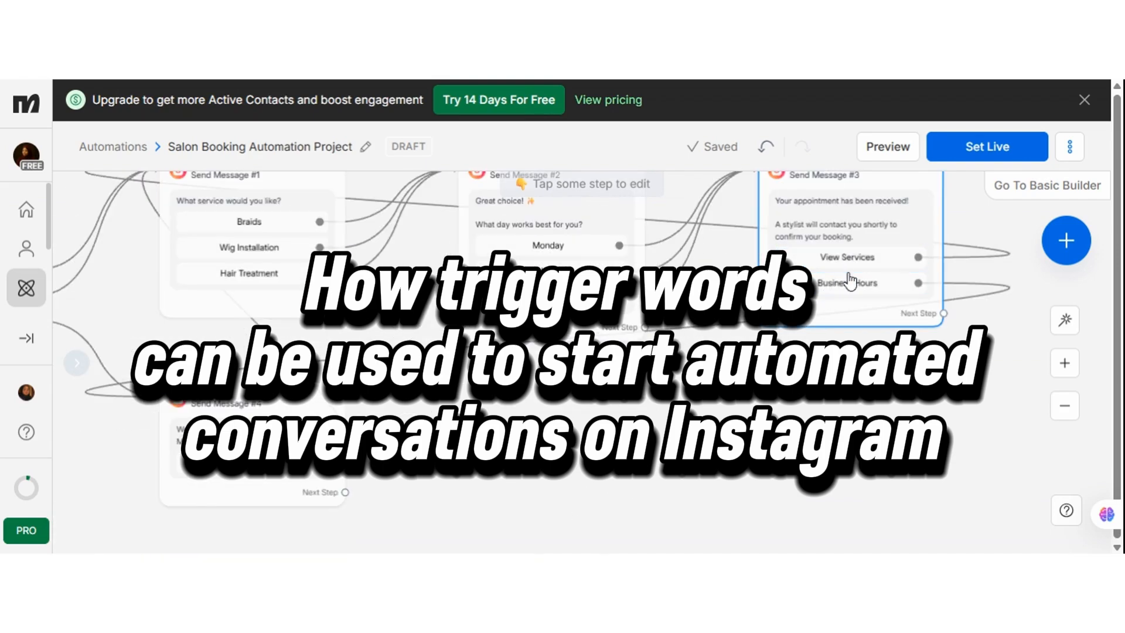
drag(852, 434, 735, 402)
scroll(563, 507, down, 3)
scroll(737, 404, down, 5)
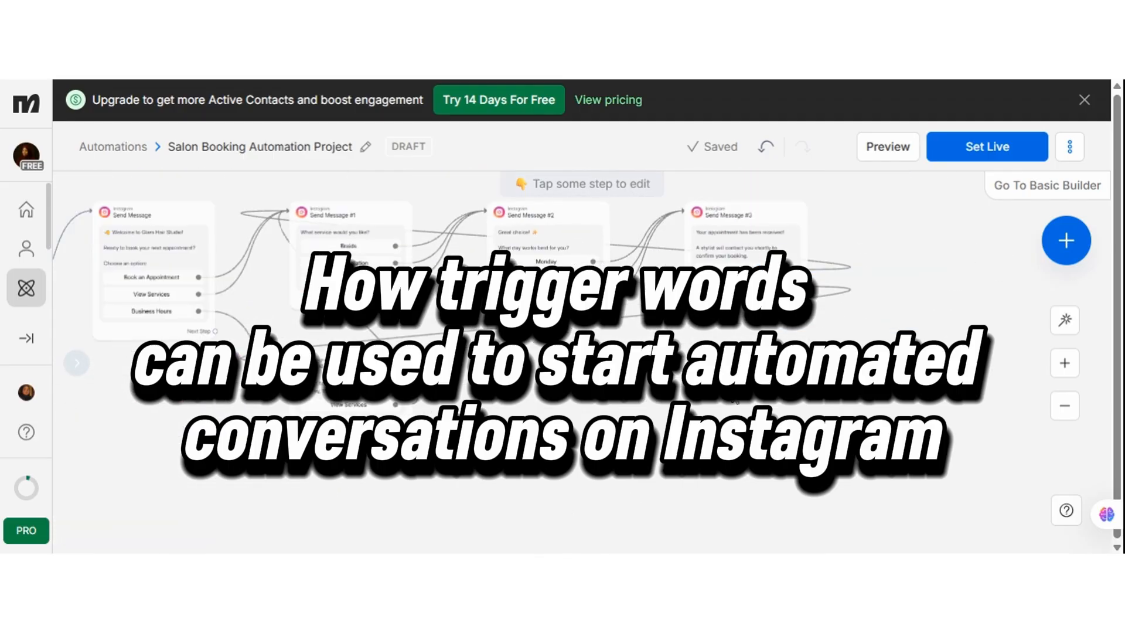